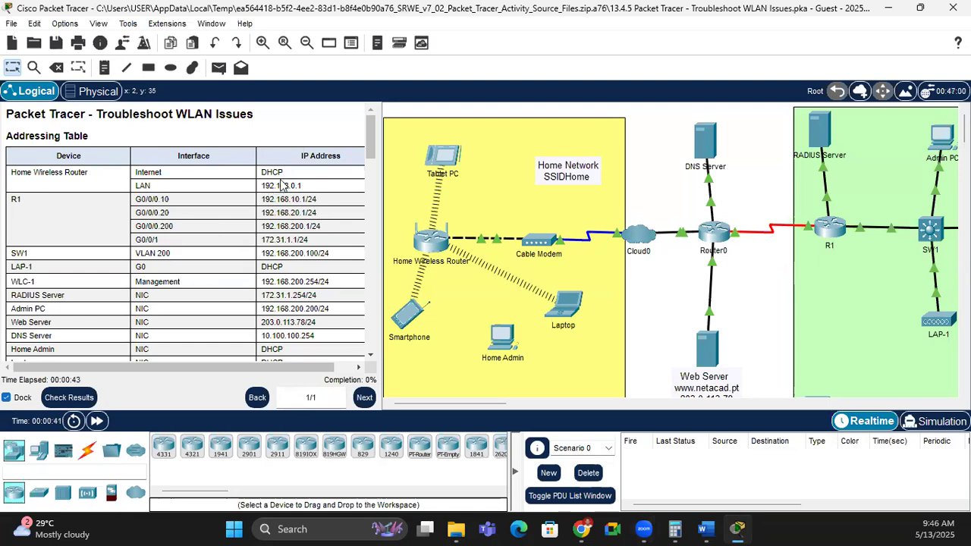
Step: Review the device addressing table in the activity instructions
{"action": "left_click_drag", "start_coordinate": [184, 179], "coordinate": [180, 319]}
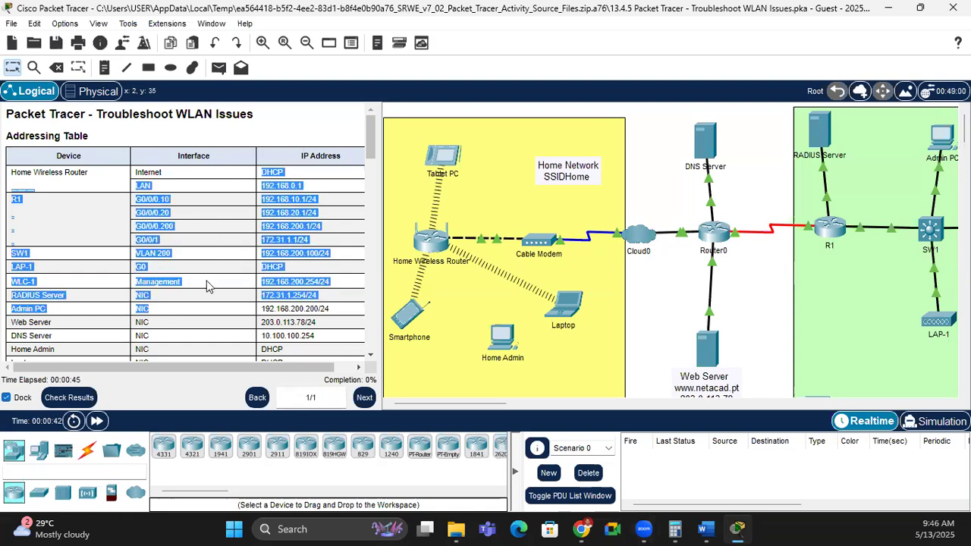
{"action": "left_click", "coordinate": [278, 192]}
{"action": "scroll", "coordinate": [288, 193], "scroll_direction": "down", "scroll_amount": 1}
{"action": "scroll", "coordinate": [289, 198], "scroll_direction": "down", "scroll_amount": 2}
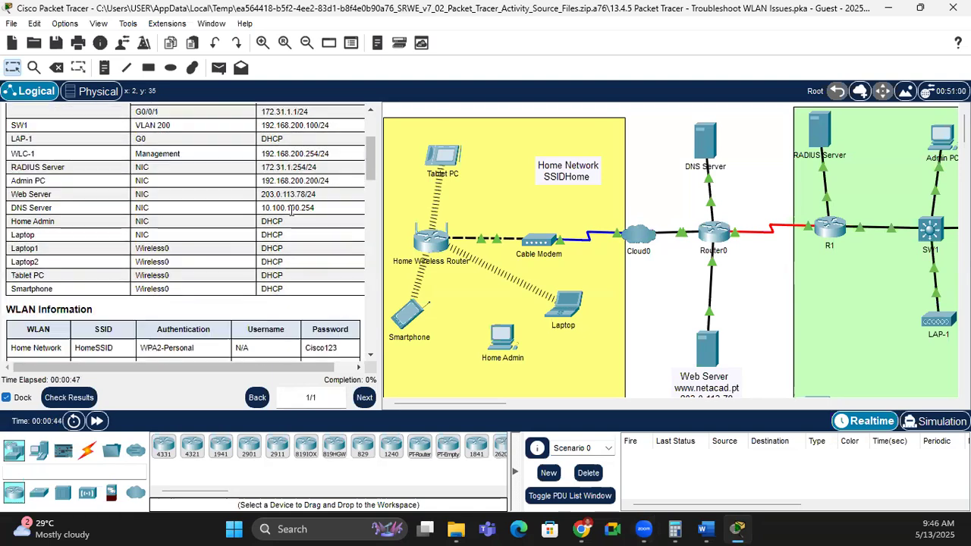
{"action": "scroll", "coordinate": [270, 254], "scroll_direction": "down", "scroll_amount": 2}
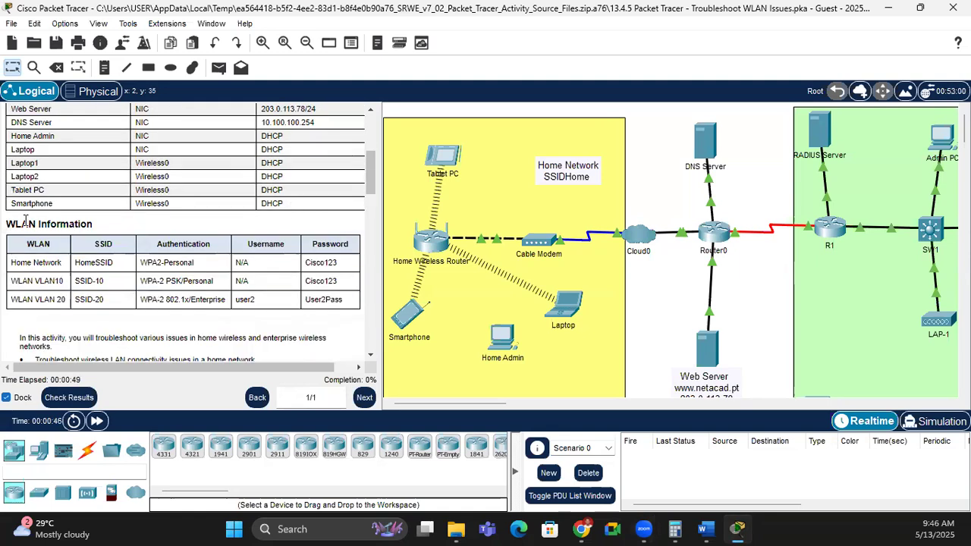
Step: Review the WLAN Information: Home Network authentication and password, and the VLAN 10/20 WLAN rows
{"action": "left_click_drag", "start_coordinate": [22, 222], "coordinate": [148, 225]}
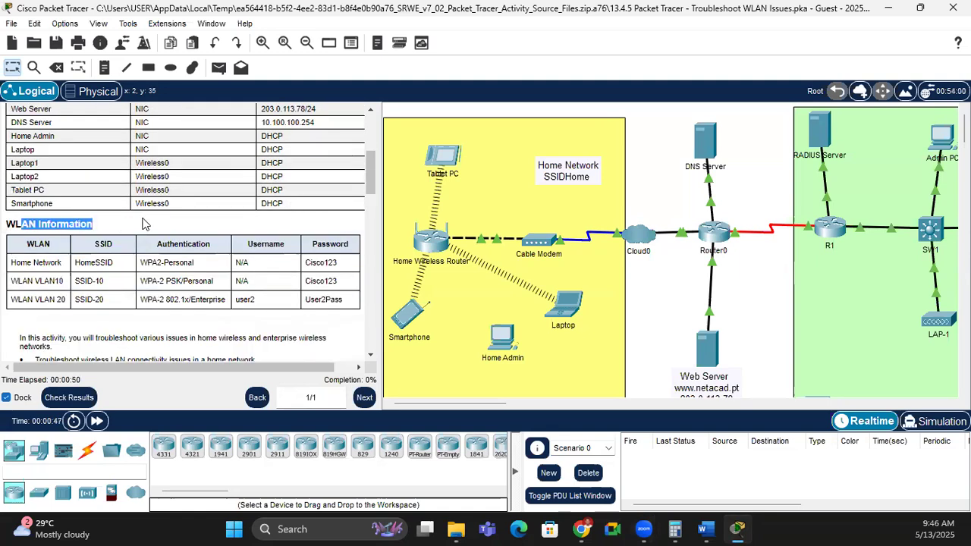
{"action": "left_click", "coordinate": [28, 263]}
{"action": "left_click_drag", "start_coordinate": [91, 262], "coordinate": [199, 264]}
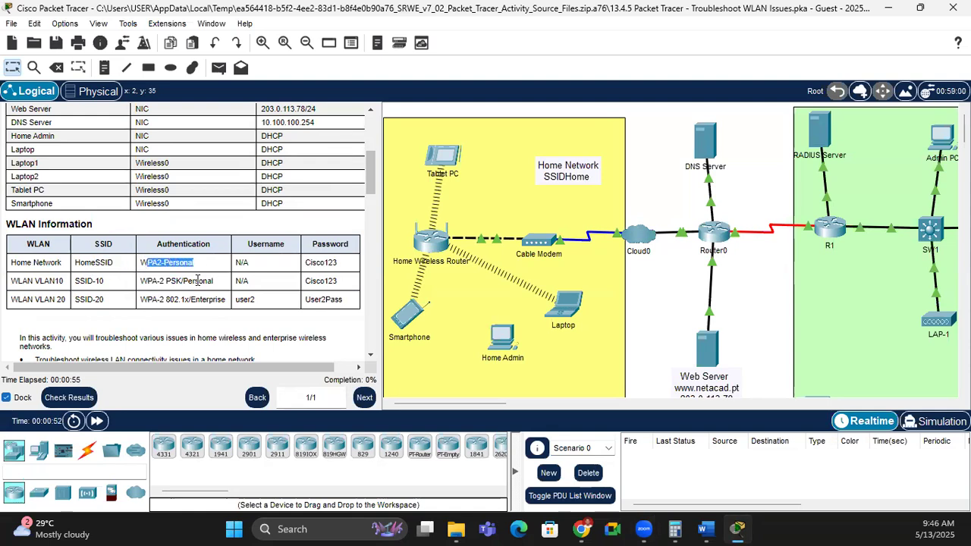
{"action": "left_click", "coordinate": [279, 269]}
{"action": "left_click_drag", "start_coordinate": [352, 265], "coordinate": [301, 265]}
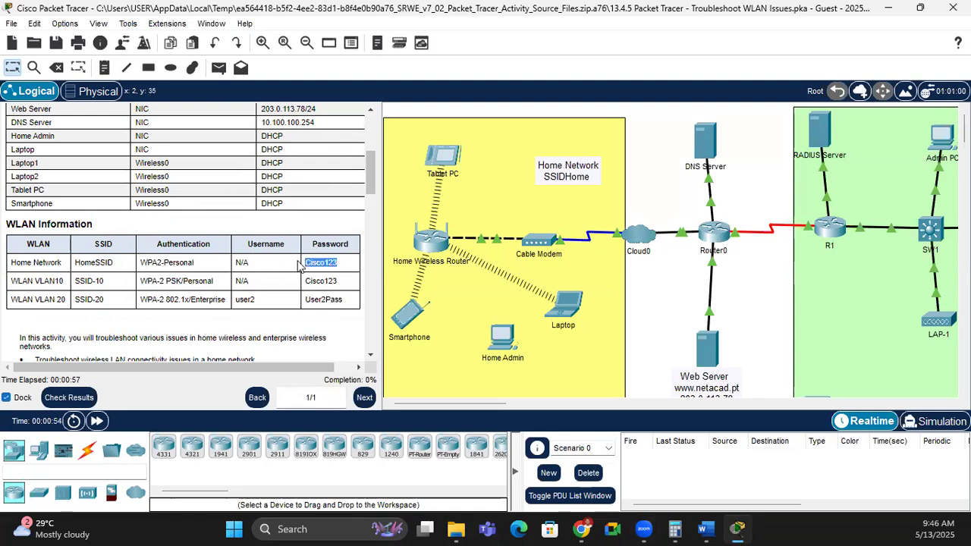
{"action": "left_click_drag", "start_coordinate": [9, 280], "coordinate": [309, 301]}
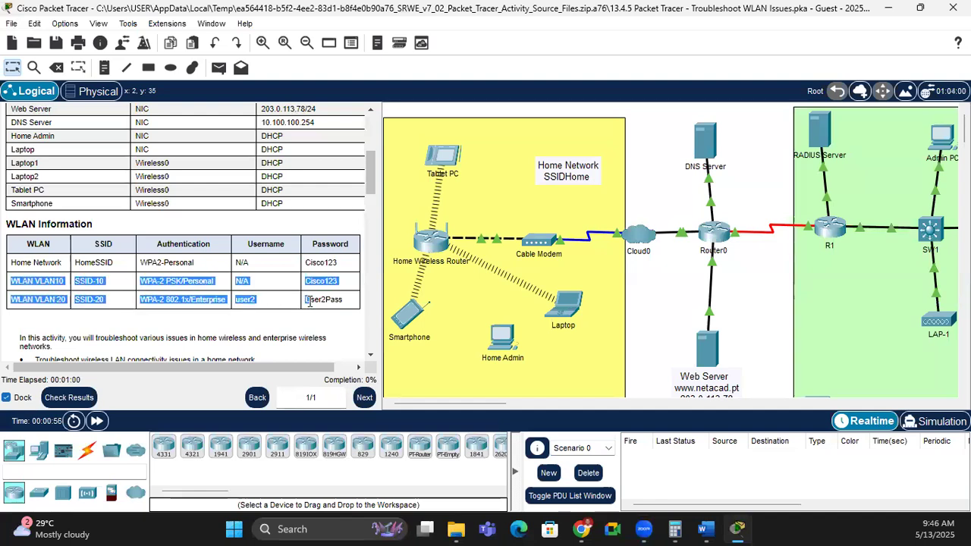
{"action": "left_click", "coordinate": [203, 311]}
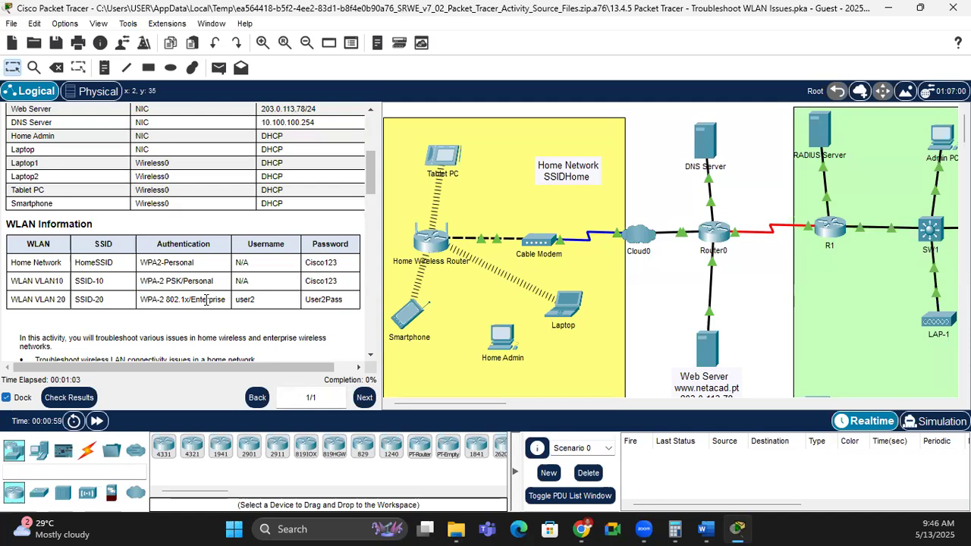
{"action": "left_click_drag", "start_coordinate": [332, 300], "coordinate": [284, 300]}
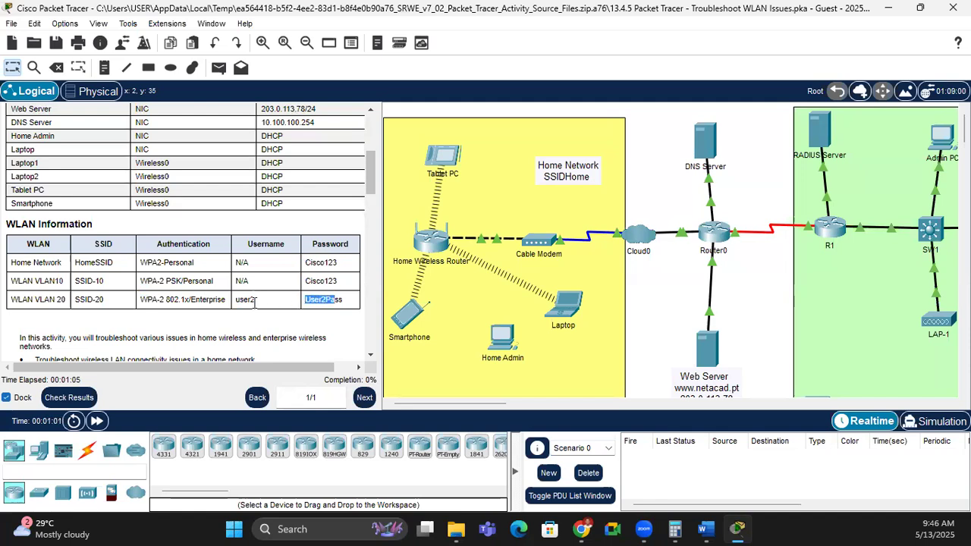
Step: Read through the rest of the instructions, then open the Tablet PC's device window
{"action": "scroll", "coordinate": [122, 336], "scroll_direction": "down", "scroll_amount": 3}
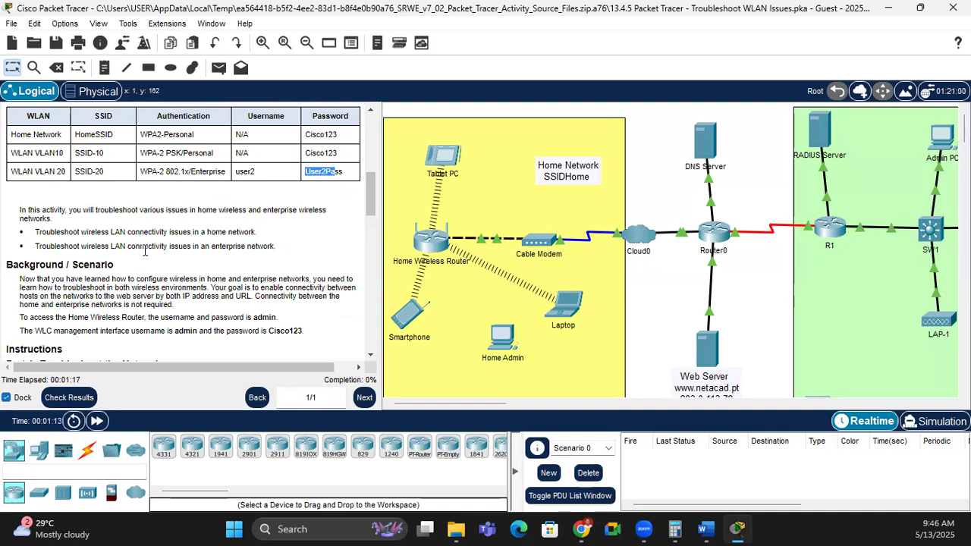
{"action": "scroll", "coordinate": [129, 288], "scroll_direction": "down", "scroll_amount": 1}
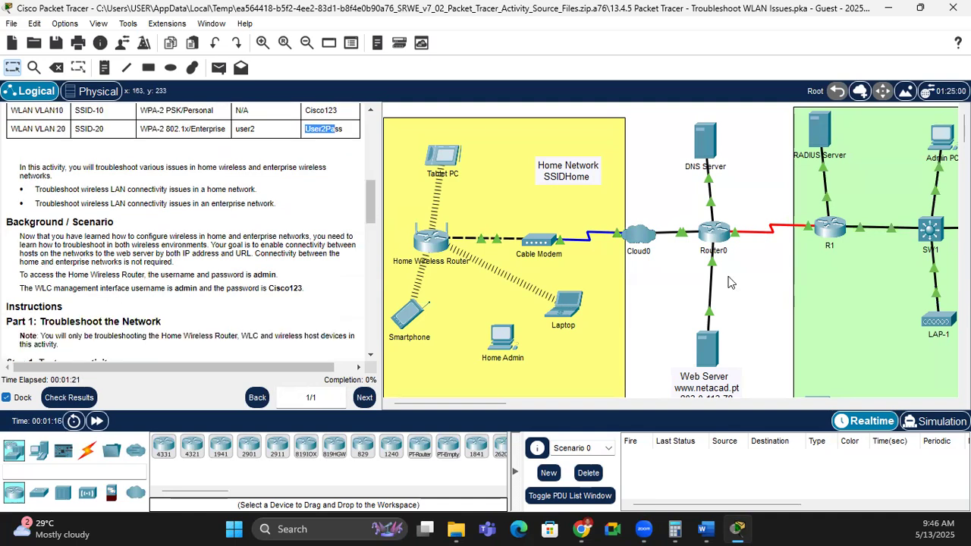
{"action": "left_click", "coordinate": [656, 309]}
{"action": "scroll", "coordinate": [658, 295], "scroll_direction": "down", "scroll_amount": 2}
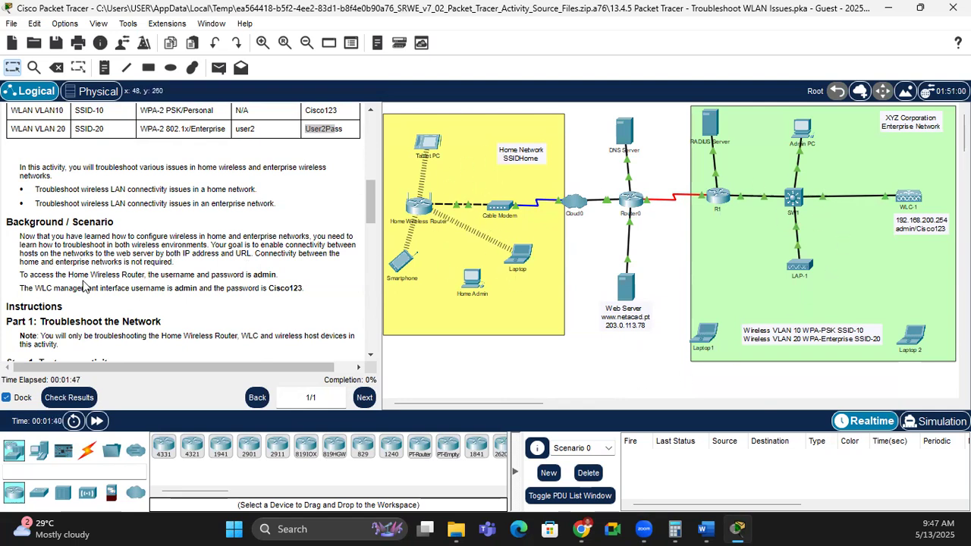
{"action": "scroll", "coordinate": [94, 306], "scroll_direction": "down", "scroll_amount": 1}
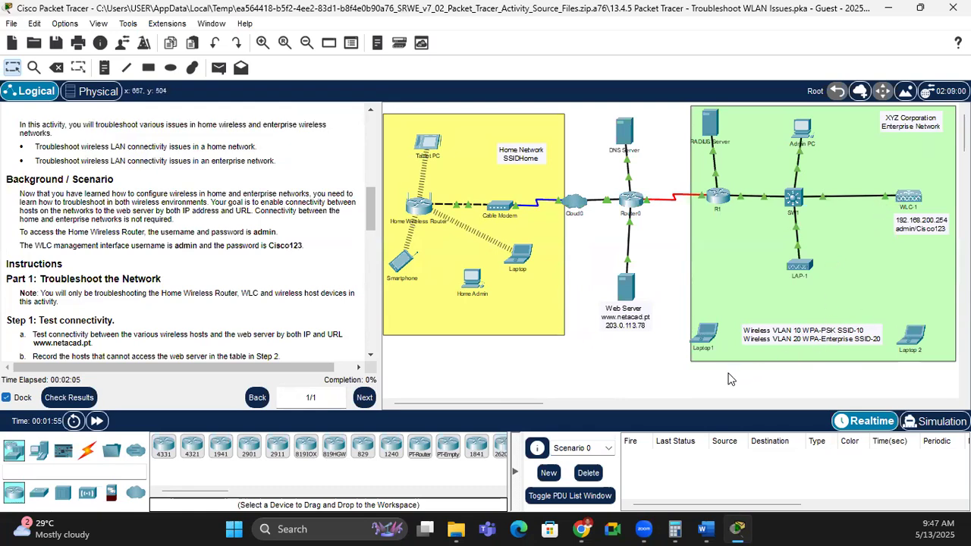
{"action": "scroll", "coordinate": [64, 309], "scroll_direction": "down", "scroll_amount": 1}
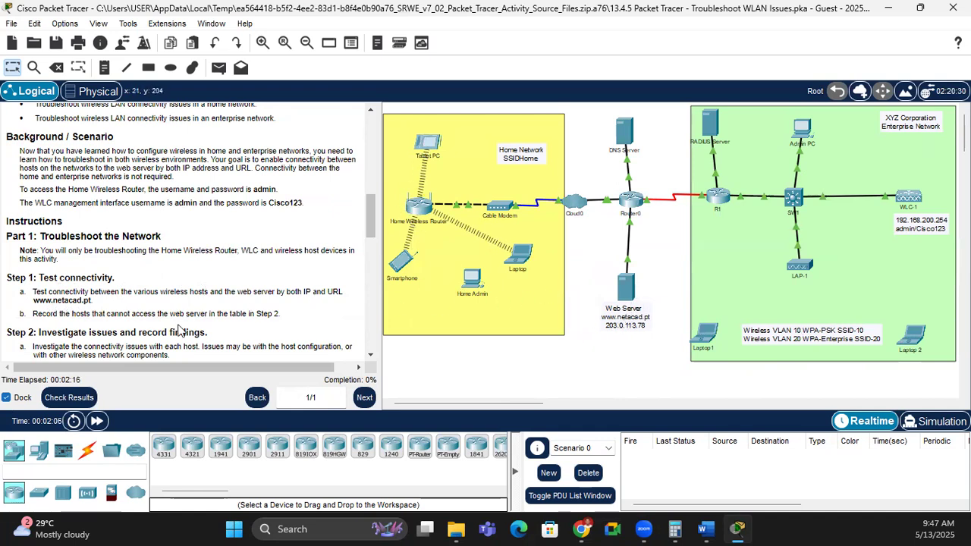
{"action": "left_click", "coordinate": [429, 145]}
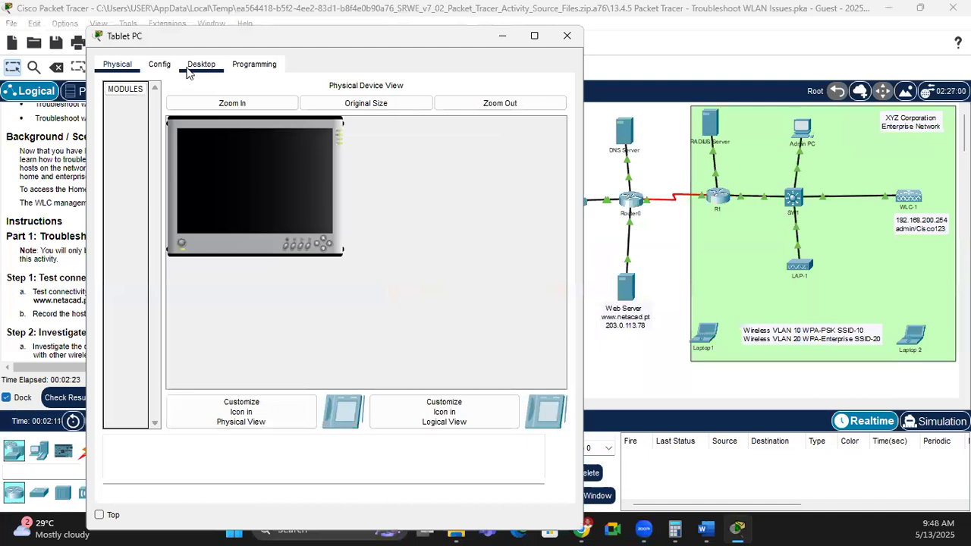
{"action": "left_click", "coordinate": [201, 63]}
{"action": "left_click", "coordinate": [432, 130]}
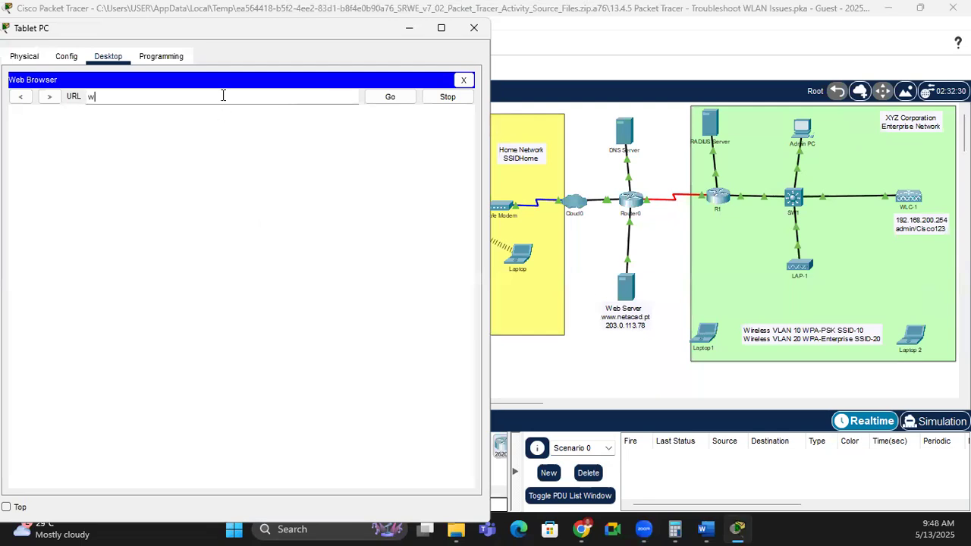
{"action": "type", "text": "www.netacad.pt"}
{"action": "key", "text": "Return"}
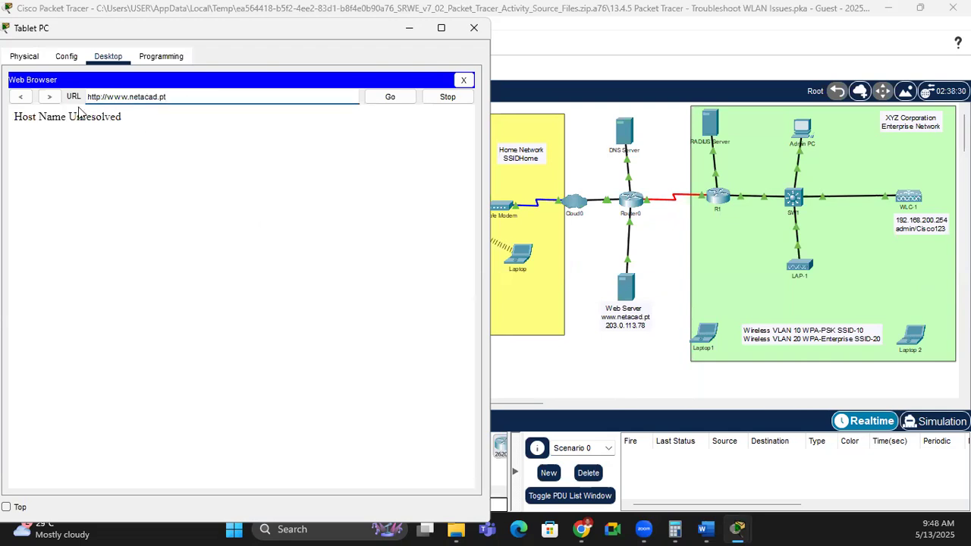
{"action": "left_click_drag", "start_coordinate": [134, 124], "coordinate": [14, 122]}
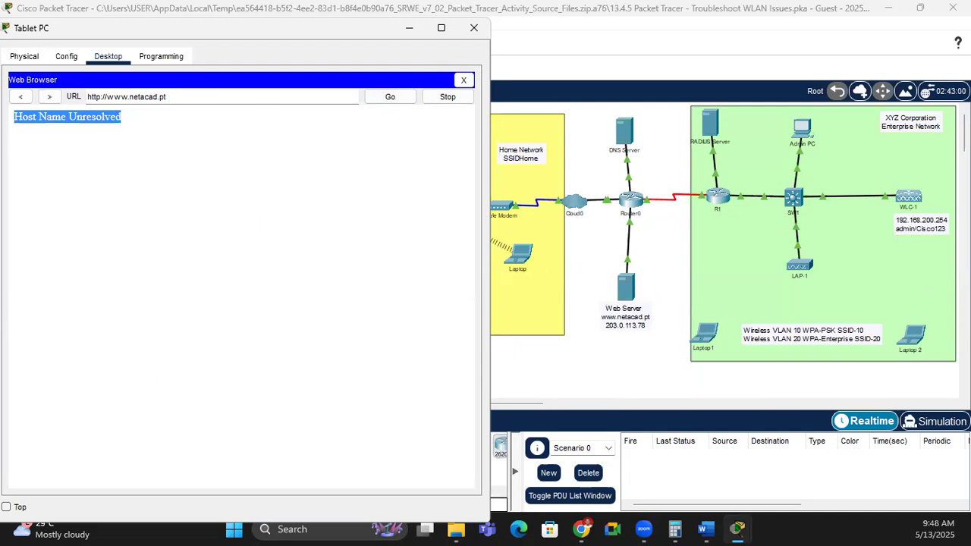
Step: Return to the Tablet PC's web browser and close it
{"action": "key", "text": "alt+Tab"}
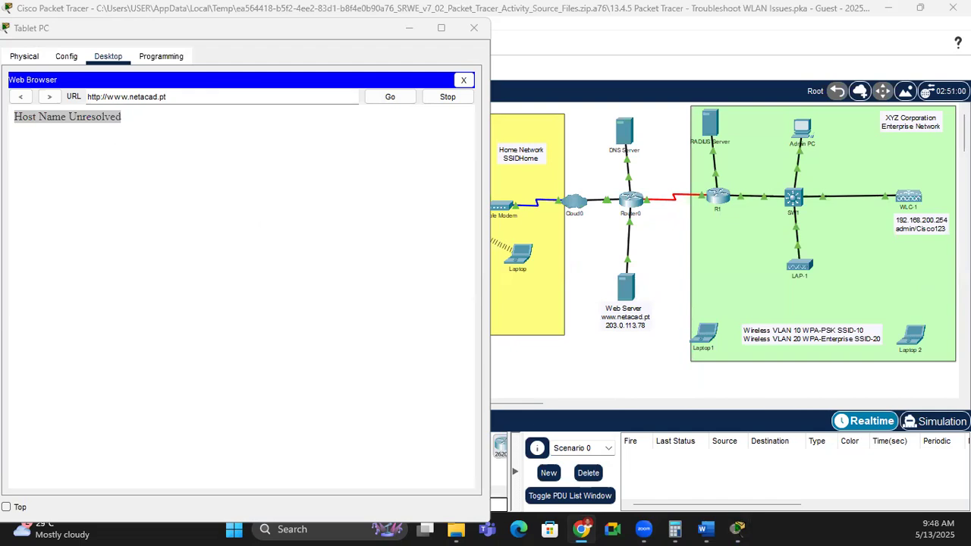
{"action": "left_click", "coordinate": [448, 99]}
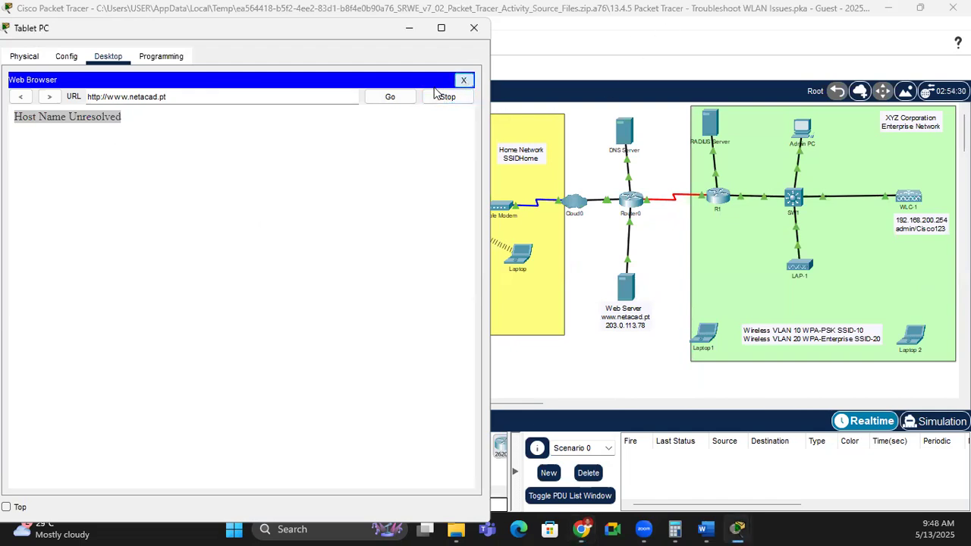
{"action": "left_click", "coordinate": [464, 82]}
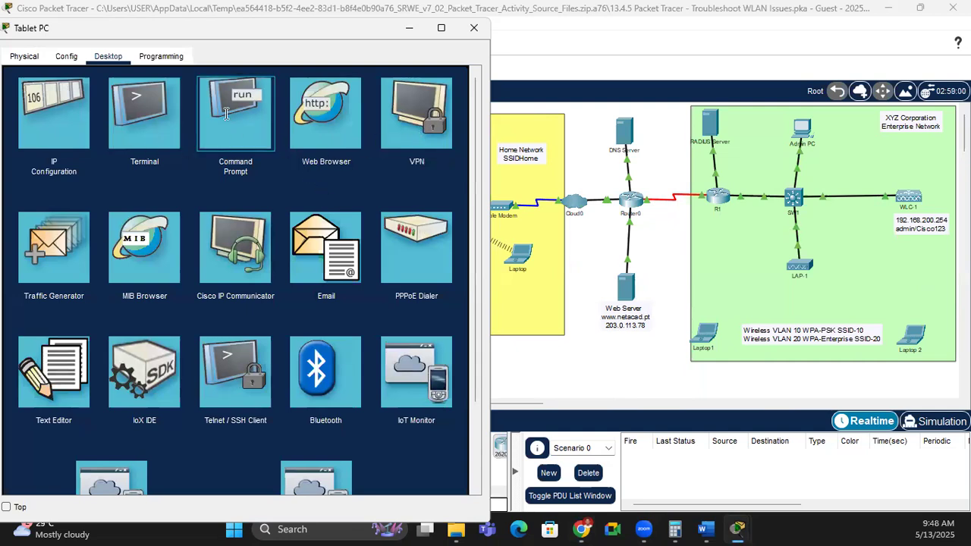
Step: Ping 203.0.113.78 from the Tablet PC's command prompt, then go back to the main topology
{"action": "left_click", "coordinate": [250, 126]}
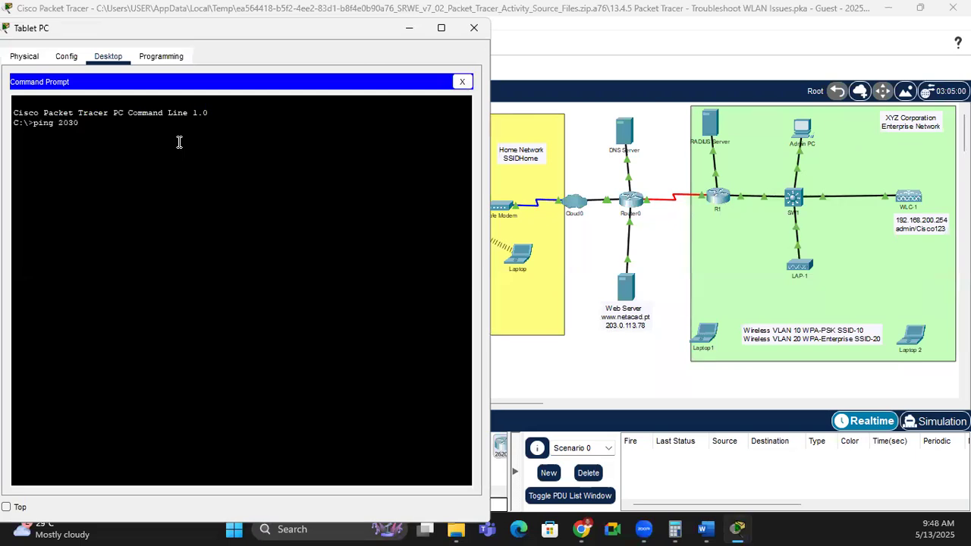
{"action": "type", "text": "ping 203.0.113.78"}
{"action": "key", "text": "Return"}
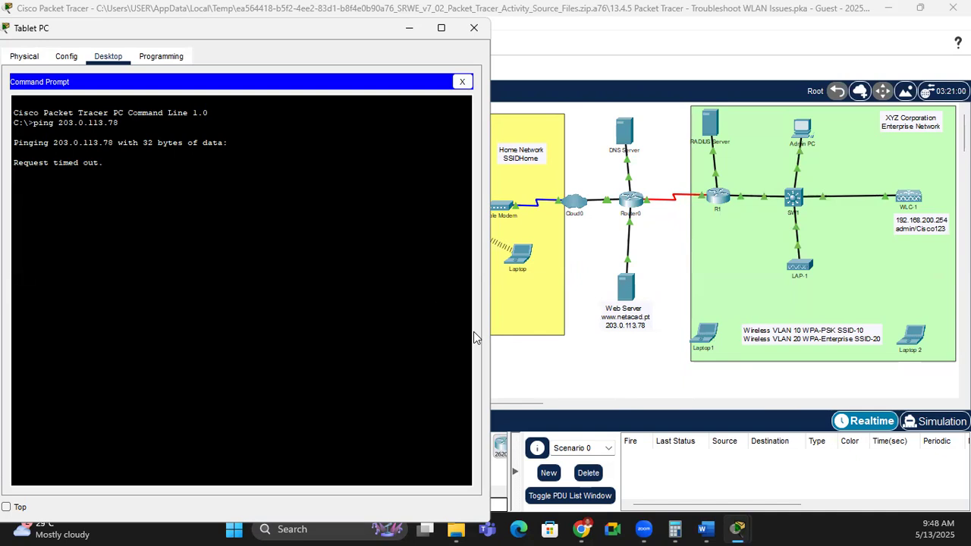
{"action": "left_click", "coordinate": [557, 346]}
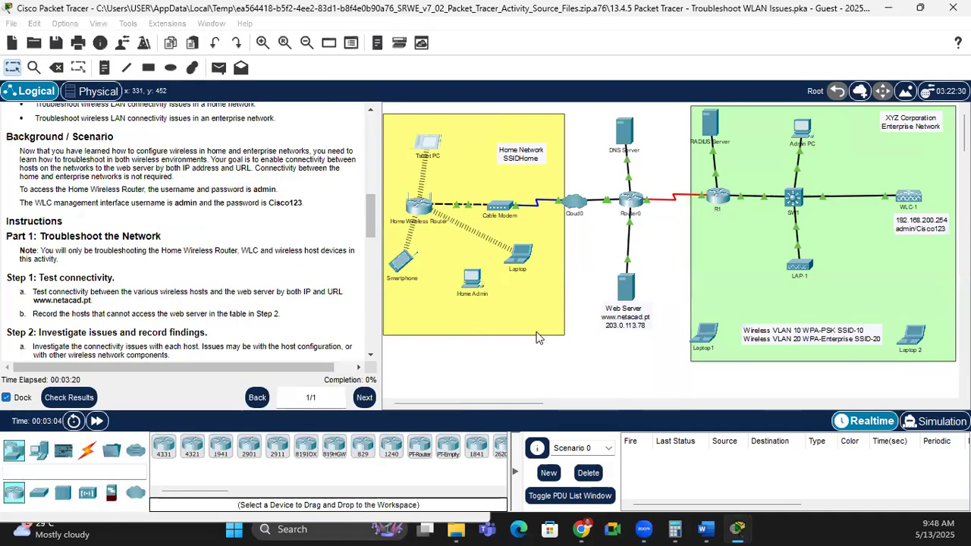
Step: Open the Smartphone's web browser in a snapped window and submit the web server address
{"action": "left_click", "coordinate": [404, 267]}
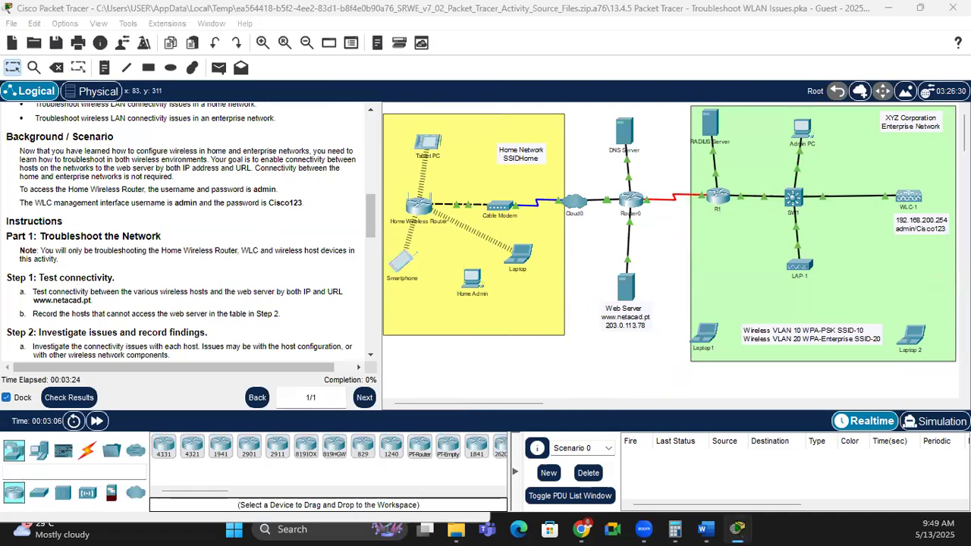
{"action": "left_click_drag", "start_coordinate": [190, 60], "coordinate": [1, 2]}
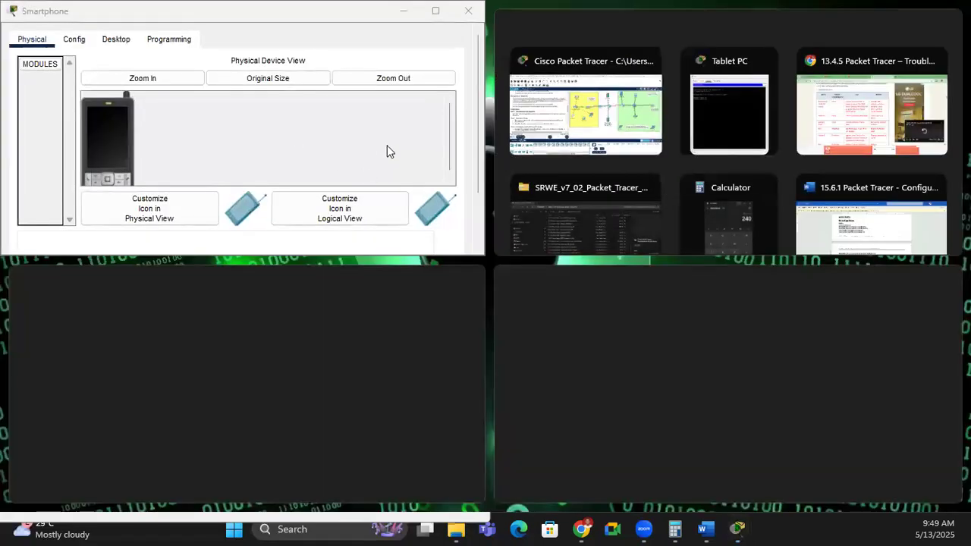
{"action": "left_click", "coordinate": [387, 145]}
{"action": "left_click", "coordinate": [109, 39]}
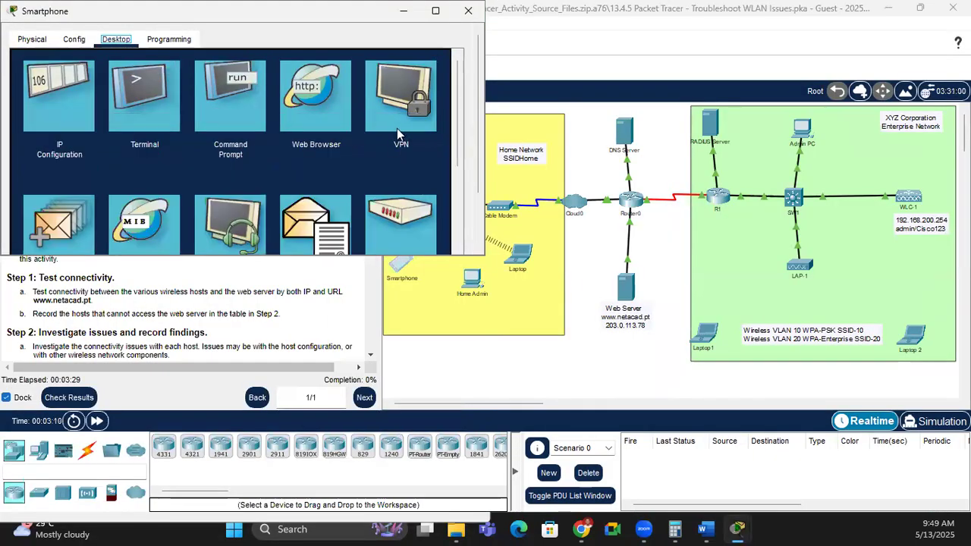
{"action": "left_click", "coordinate": [315, 94]}
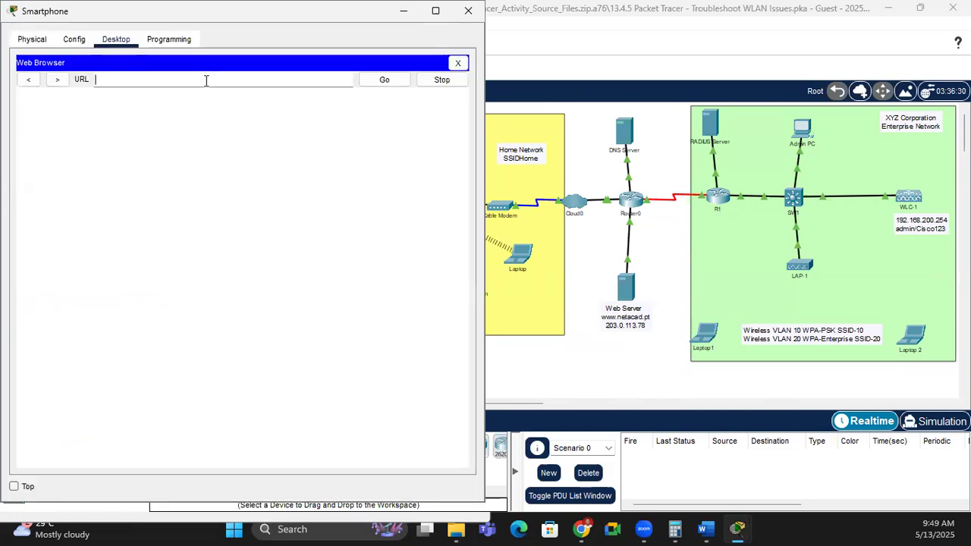
{"action": "type", "text": "tacad.co"}
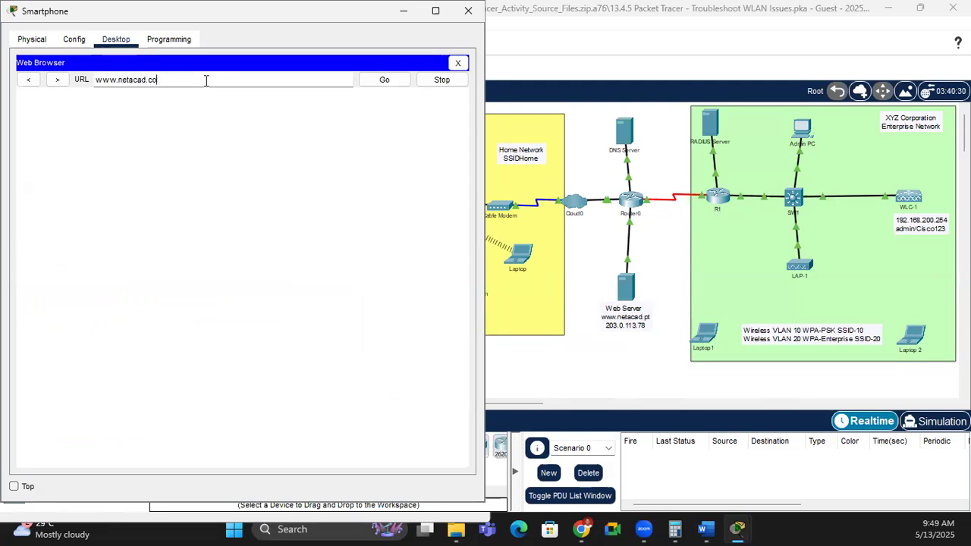
{"action": "key", "text": "Return"}
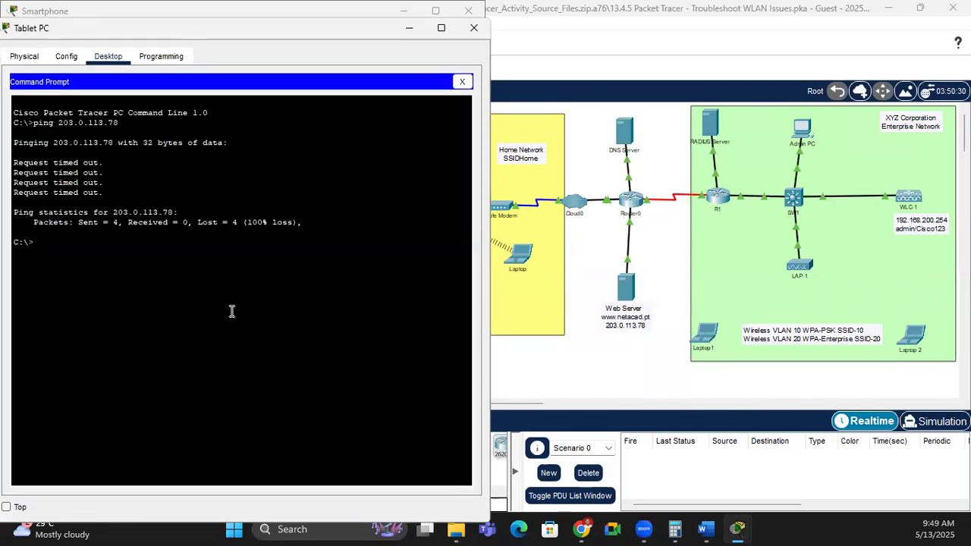
{"action": "left_click_drag", "start_coordinate": [15, 162], "coordinate": [227, 225]}
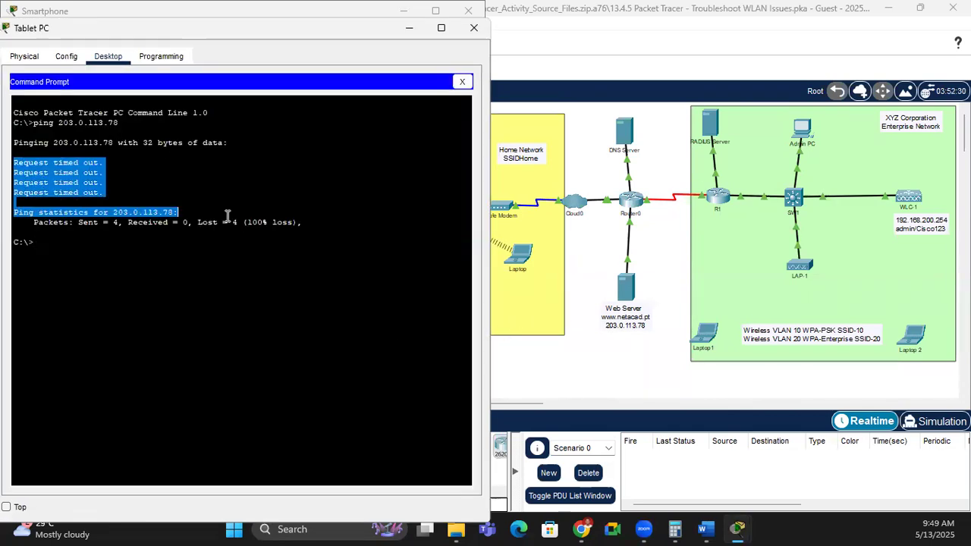
{"action": "left_click", "coordinate": [145, 230]}
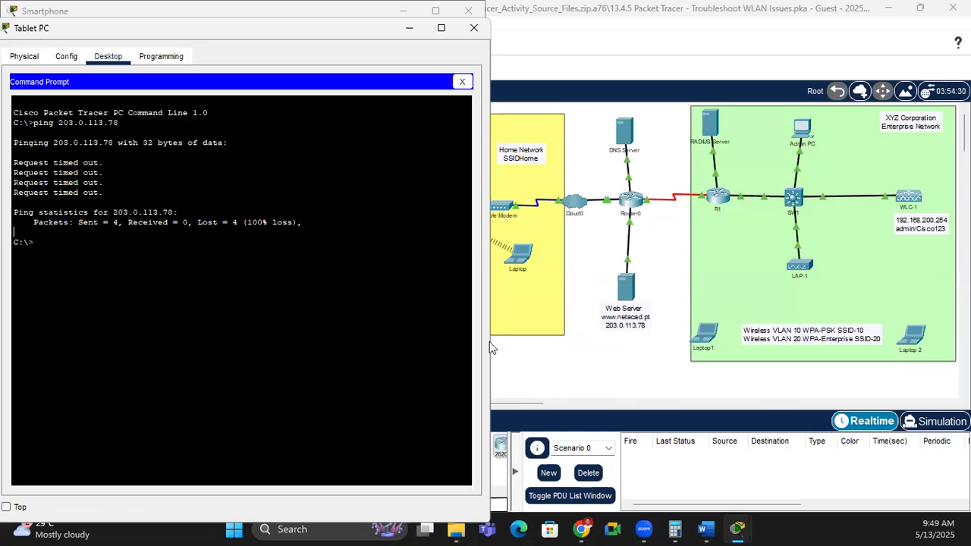
{"action": "left_click", "coordinate": [253, 15]}
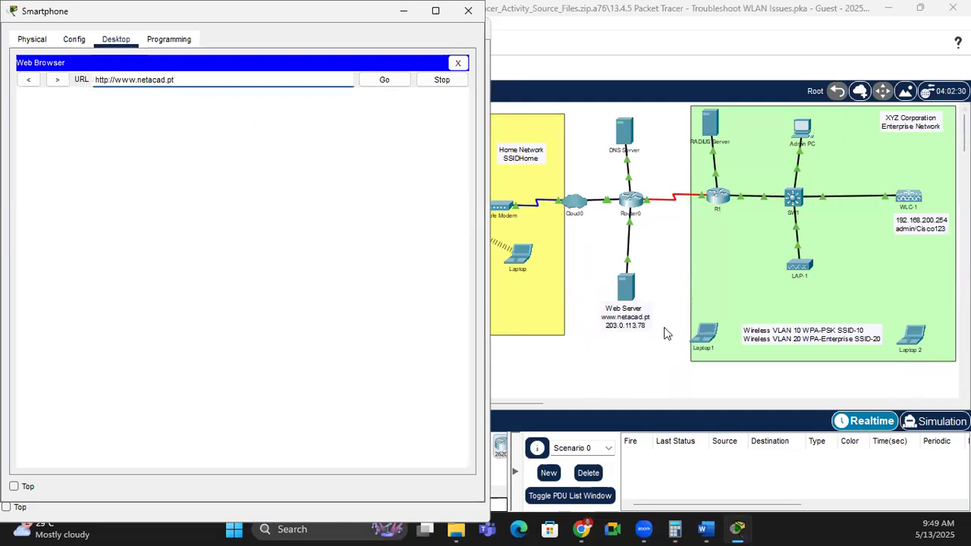
{"action": "left_click", "coordinate": [392, 83]}
{"action": "left_click", "coordinate": [557, 370]}
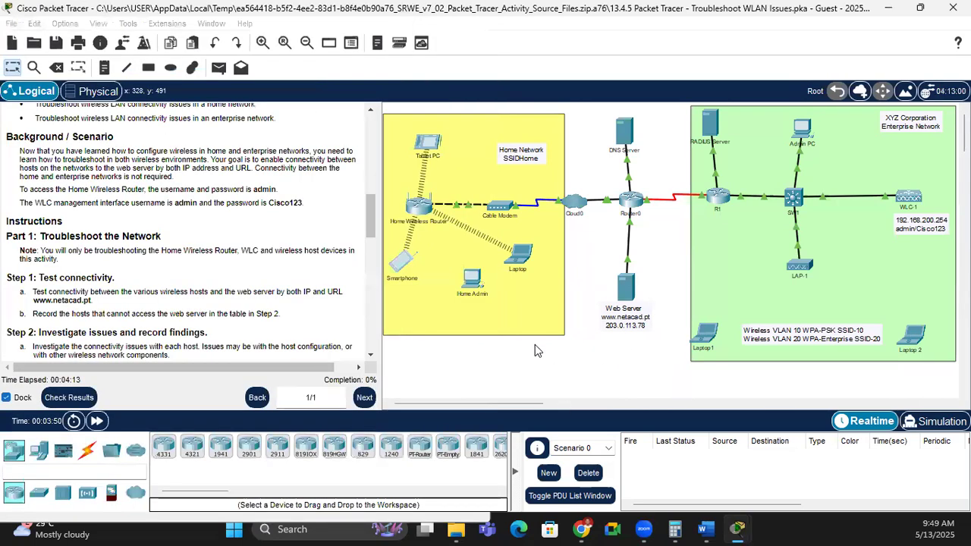
{"action": "left_click", "coordinate": [520, 257]}
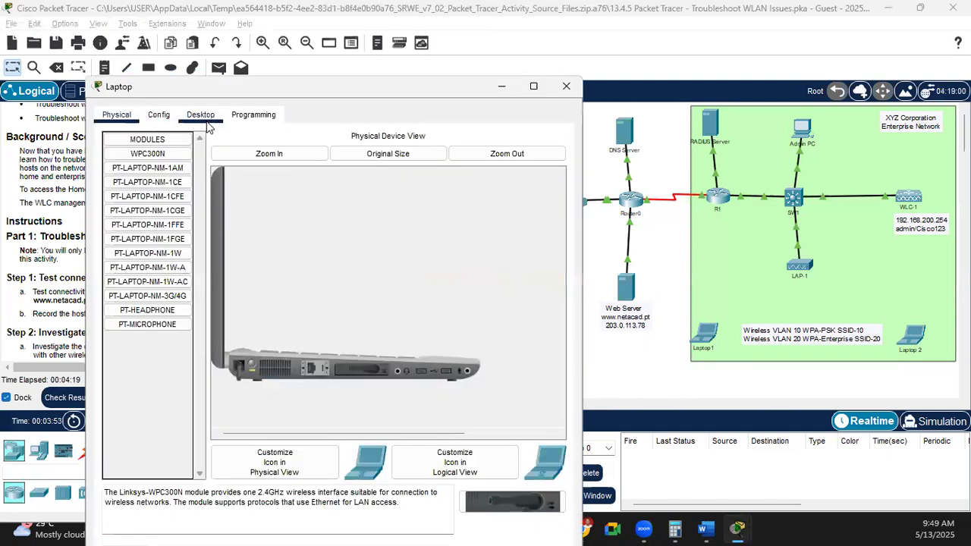
{"action": "left_click", "coordinate": [200, 114]}
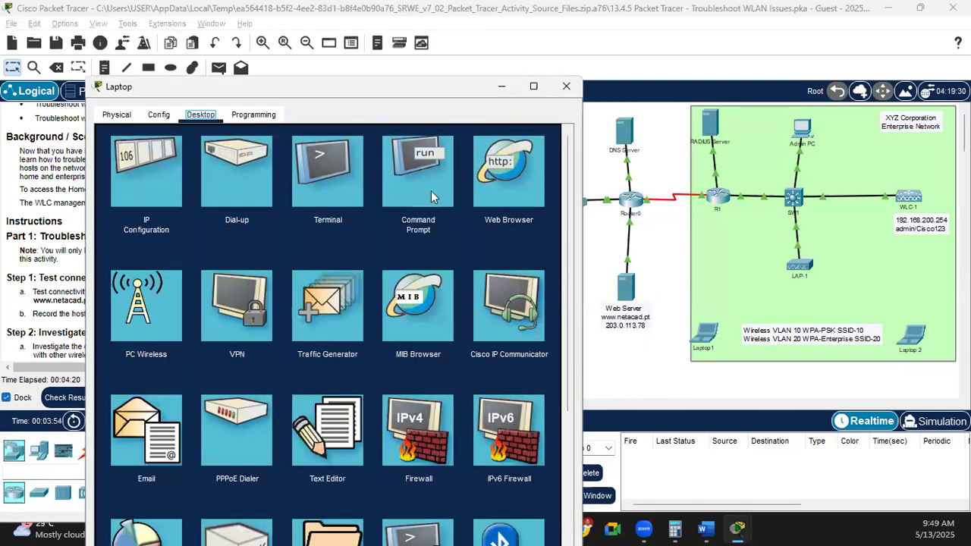
{"action": "left_click", "coordinate": [429, 192]}
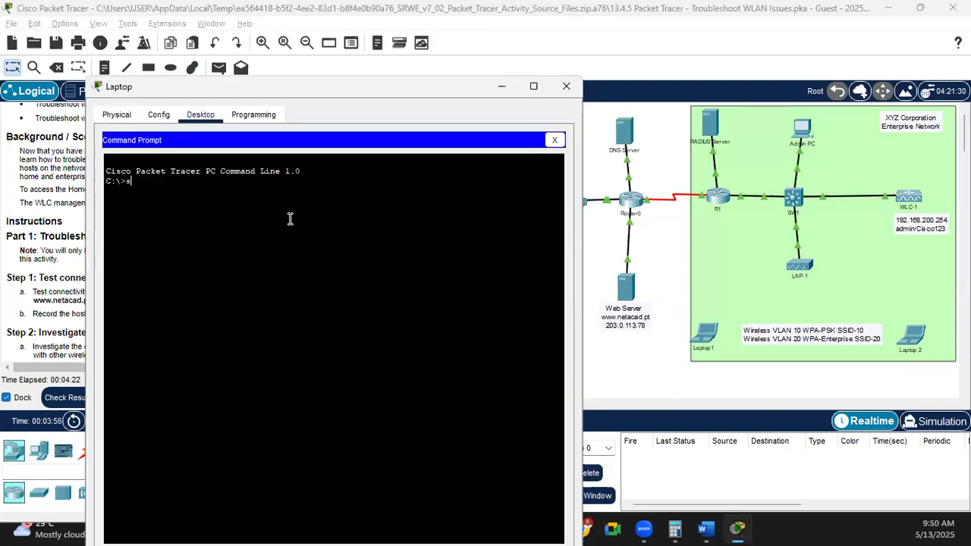
{"action": "left_click", "coordinate": [554, 139]}
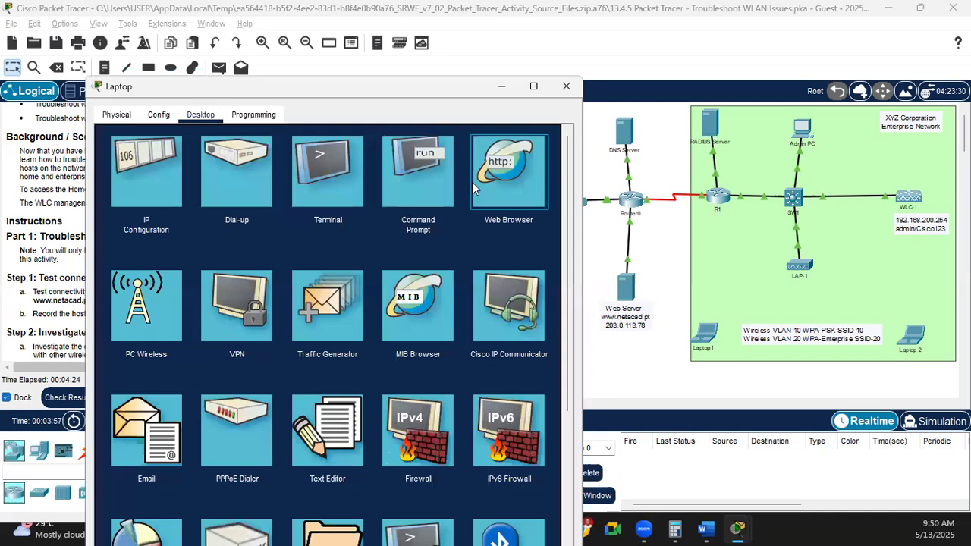
{"action": "left_click", "coordinate": [514, 175]}
{"action": "left_click", "coordinate": [212, 154]}
{"action": "type", "text": "www.netacad."}
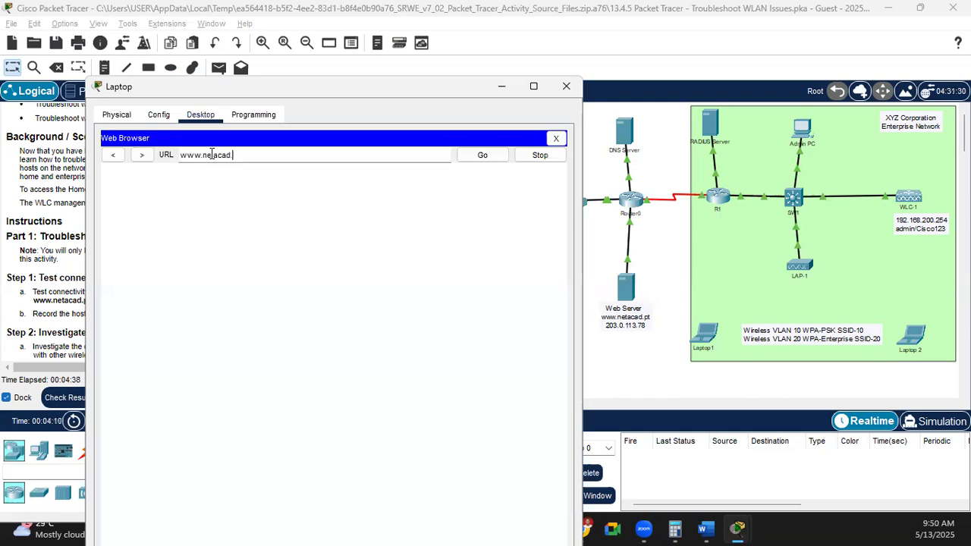
{"action": "type", "text": "pt"}
{"action": "key", "text": "Return"}
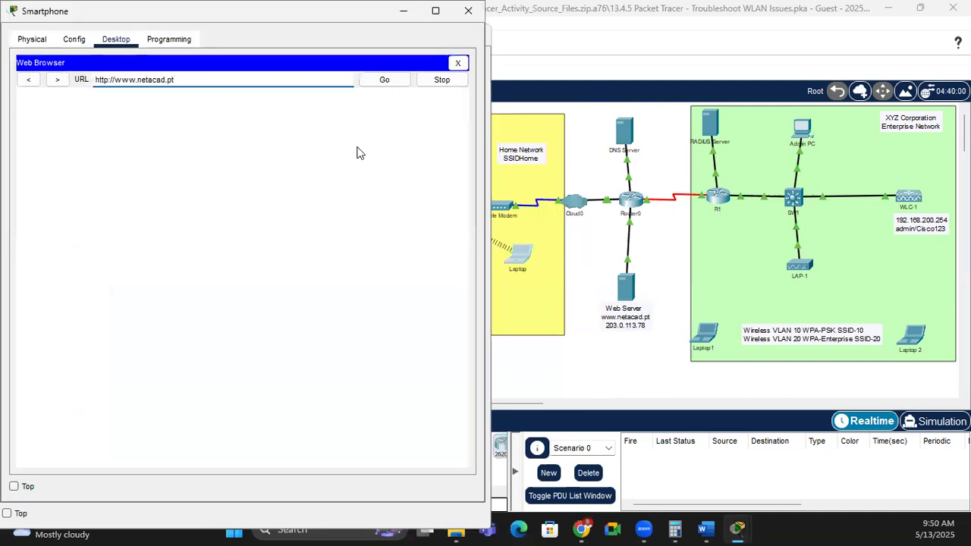
Step: Reload the page on the Smartphone and switch the network into Simulation mode
{"action": "left_click", "coordinate": [386, 79]}
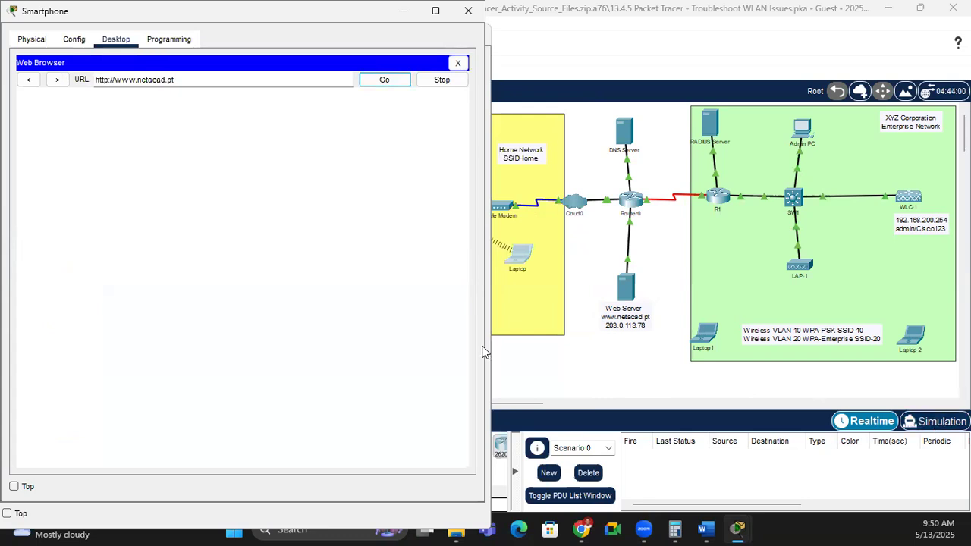
{"action": "left_click", "coordinate": [935, 425]}
{"action": "left_click", "coordinate": [934, 425]}
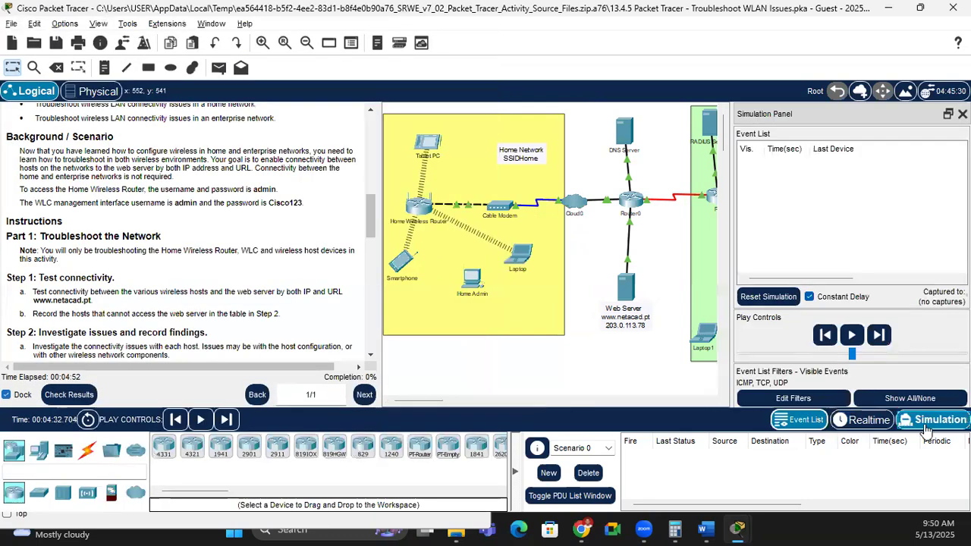
Step: Capture/Forward the simulation four times to fill the event list, then bring up the Smartphone's browser
{"action": "left_click", "coordinate": [878, 339]}
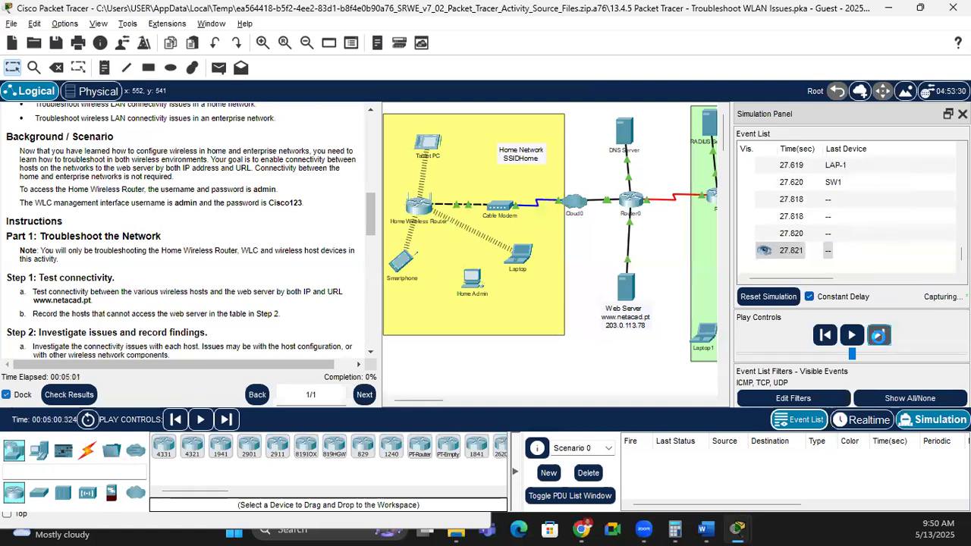
{"action": "left_click", "coordinate": [879, 336]}
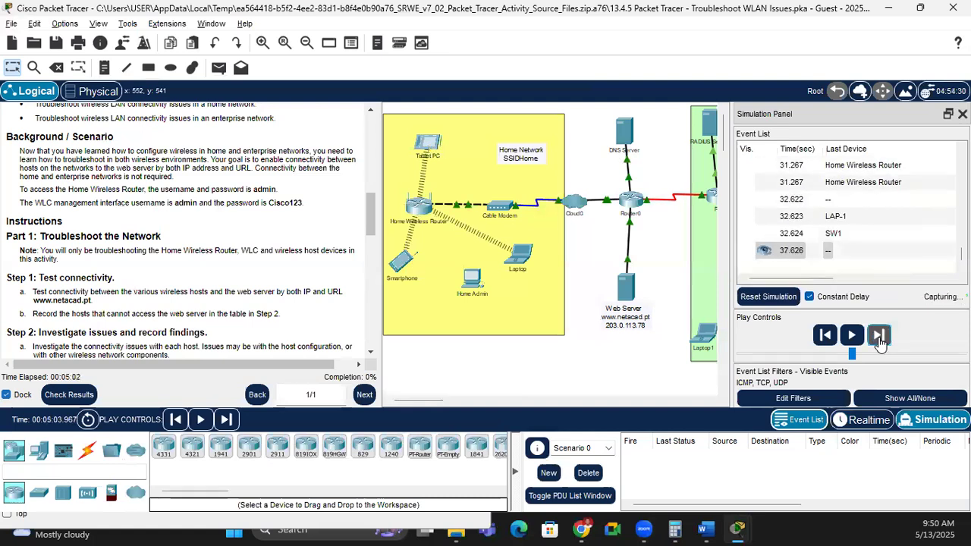
{"action": "left_click", "coordinate": [878, 336]}
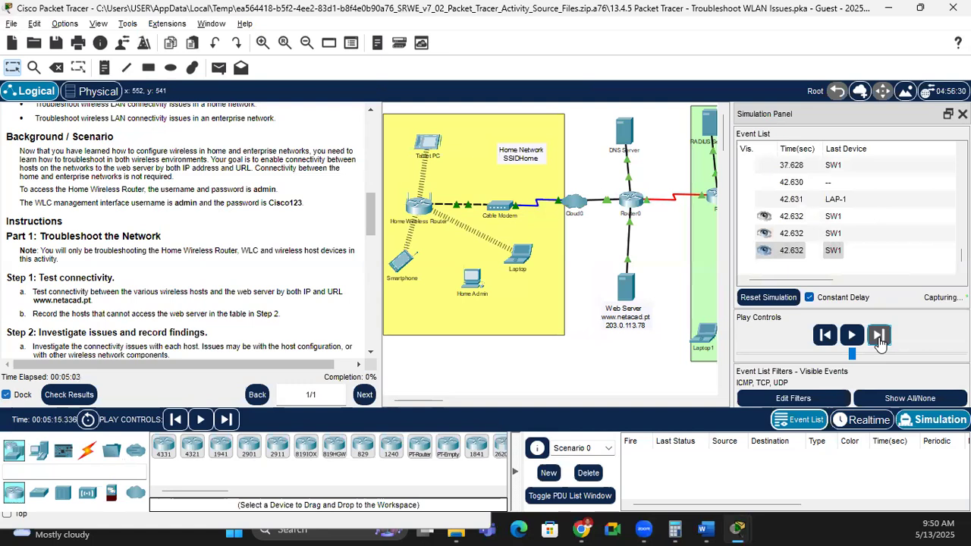
{"action": "left_click", "coordinate": [879, 336]}
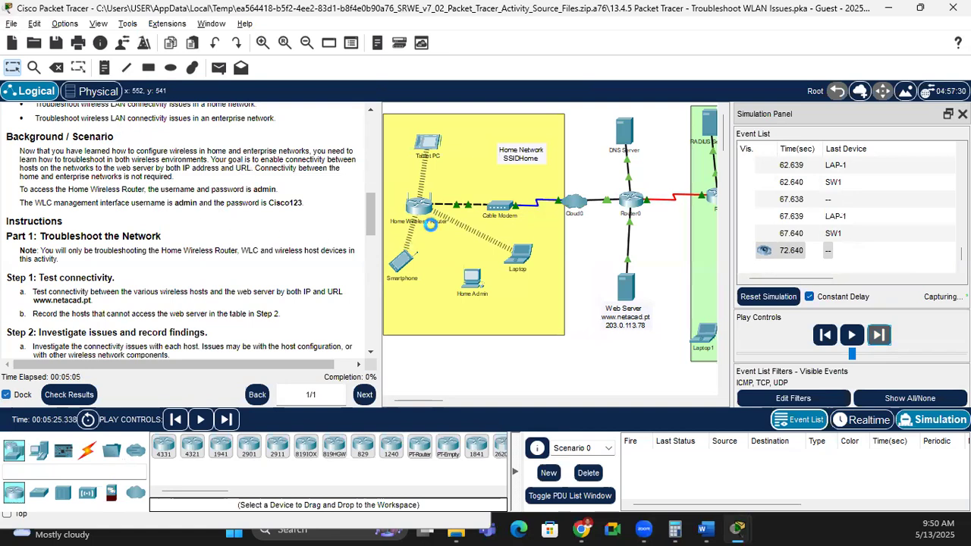
{"action": "left_click", "coordinate": [401, 261]}
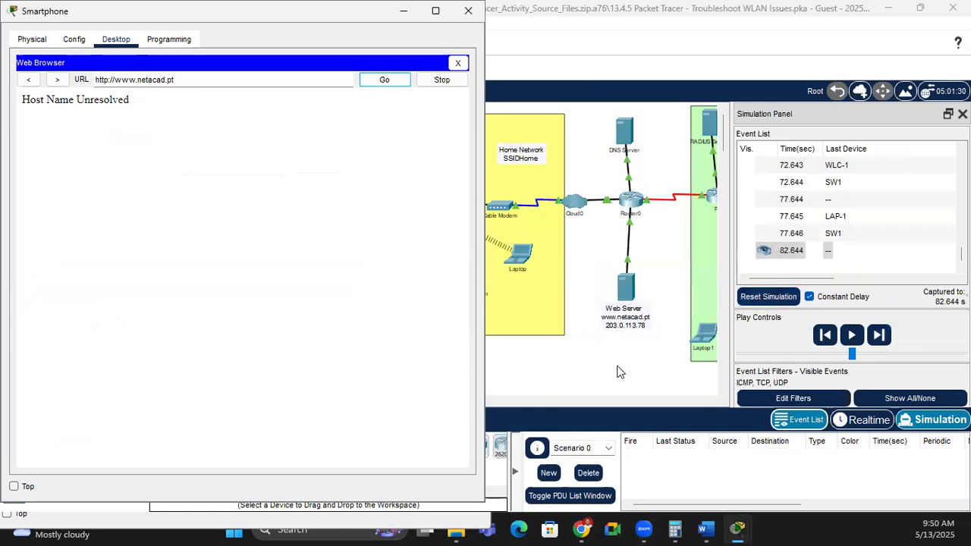
Step: Review the Laptop's Host Name Unresolved error and the Tablet PC's ping, then return to the Smartphone
{"action": "left_click", "coordinate": [493, 317]}
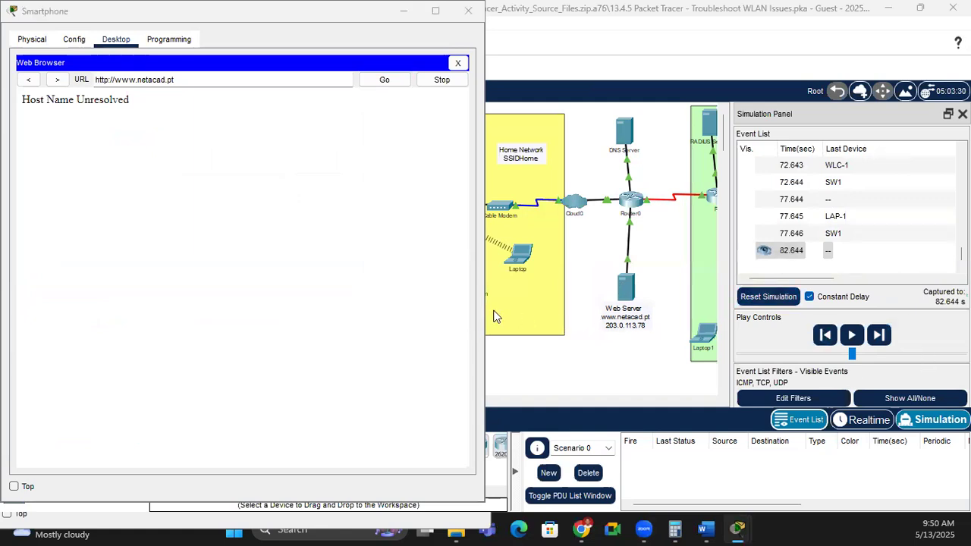
{"action": "left_click_drag", "start_coordinate": [123, 123], "coordinate": [103, 123]}
{"action": "left_click_drag", "start_coordinate": [21, 116], "coordinate": [10, 123]}
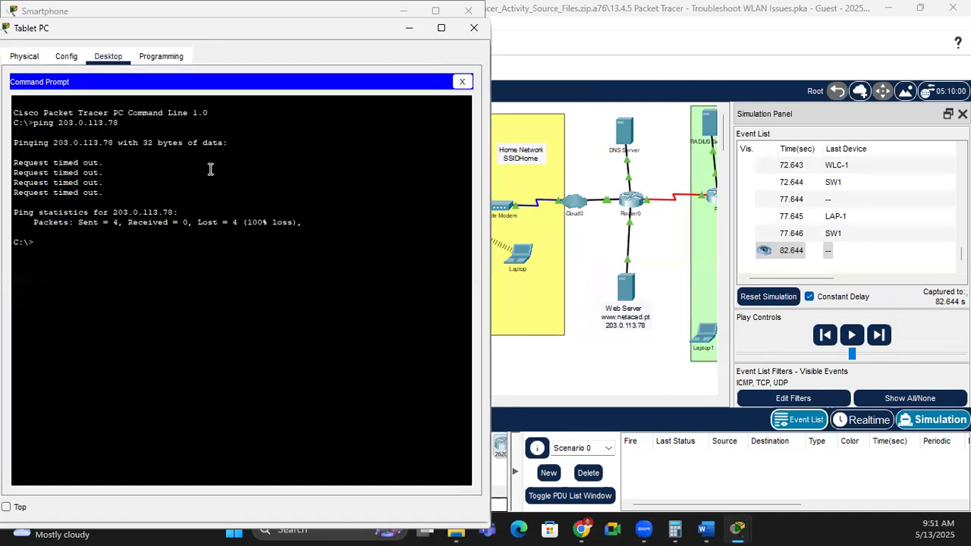
{"action": "left_click", "coordinate": [420, 70]}
{"action": "left_click", "coordinate": [365, 11]}
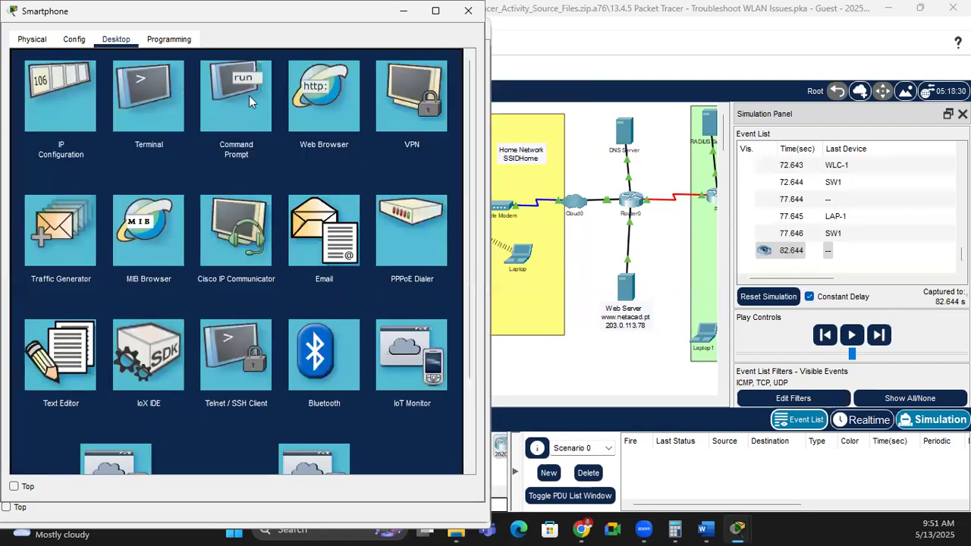
{"action": "left_click", "coordinate": [249, 96]}
Step: Ping 203.0.113.78 from the Smartphone and compare with the other hosts' results
{"action": "type", "text": "ping 203.0"}
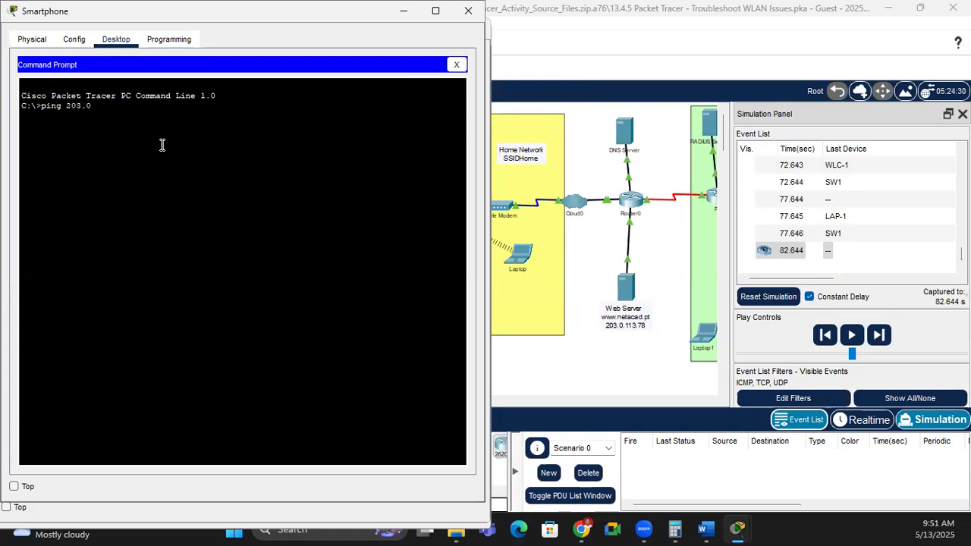
{"action": "type", "text": ".113.78"}
{"action": "key", "text": "Return"}
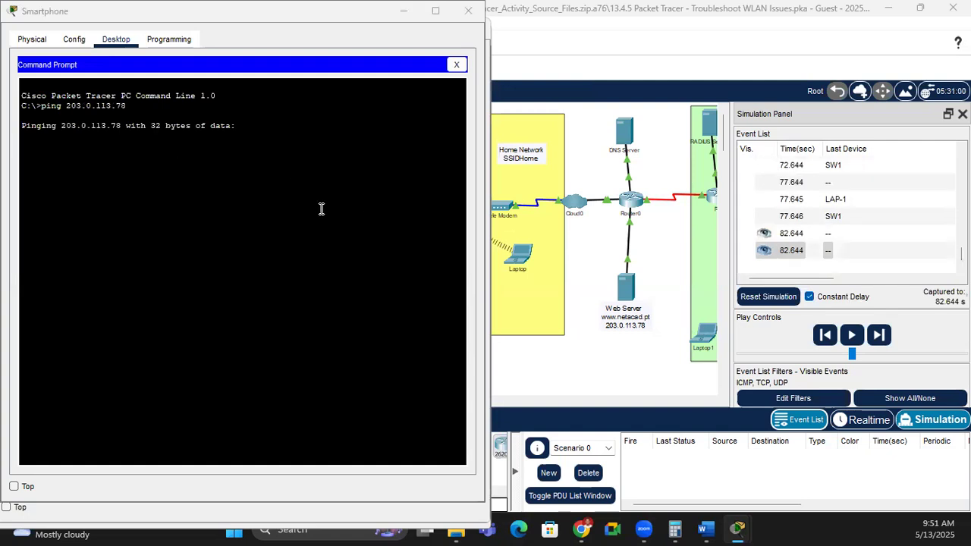
{"action": "key", "text": "alt+Tab"}
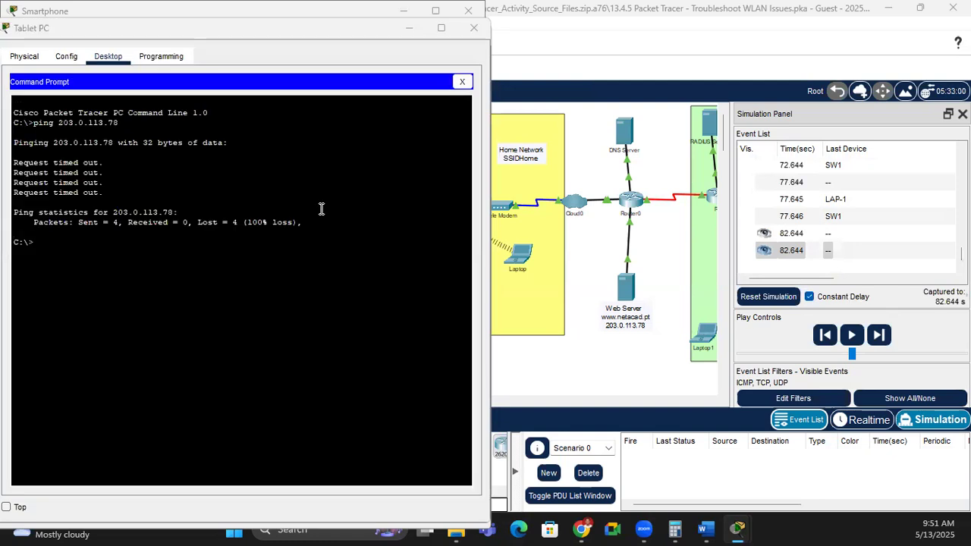
{"action": "key", "text": "alt+Tab"}
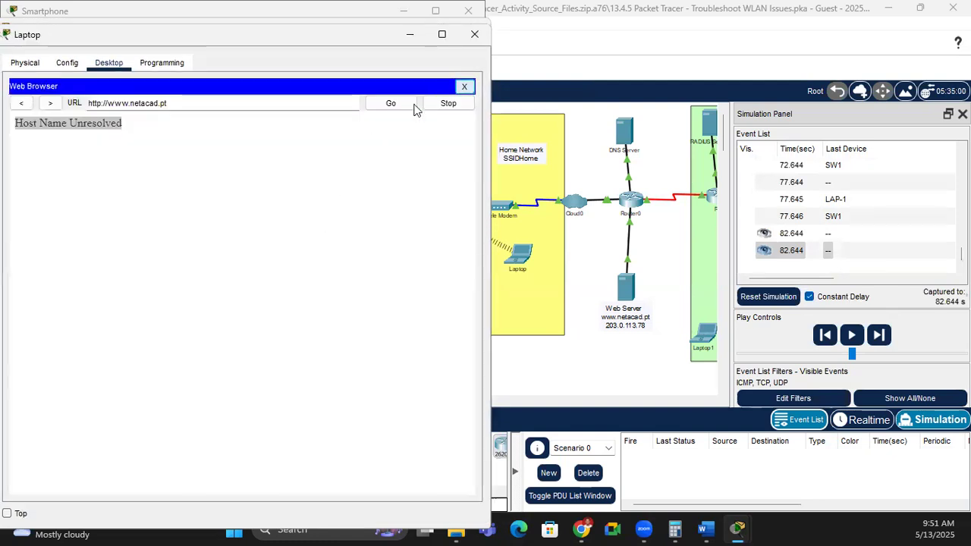
Step: Ping 203.0.113.78 from the Laptop's command prompt and capture the next simulation events
{"action": "left_click", "coordinate": [464, 86]}
{"action": "left_click", "coordinate": [322, 124]}
{"action": "type", "text": "s"}
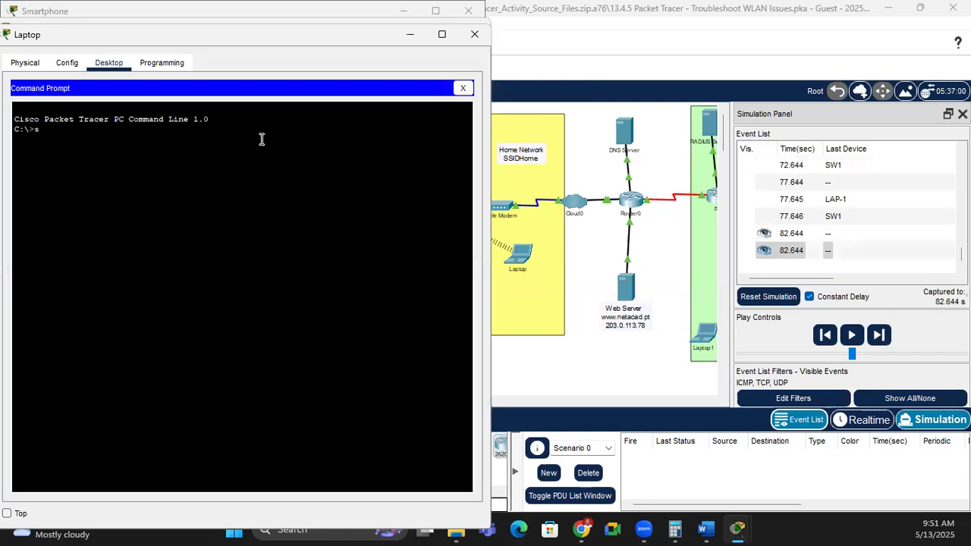
{"action": "key", "text": "BackSpace"}
{"action": "type", "text": "ping 203.0.113.78"}
{"action": "key", "text": "Return"}
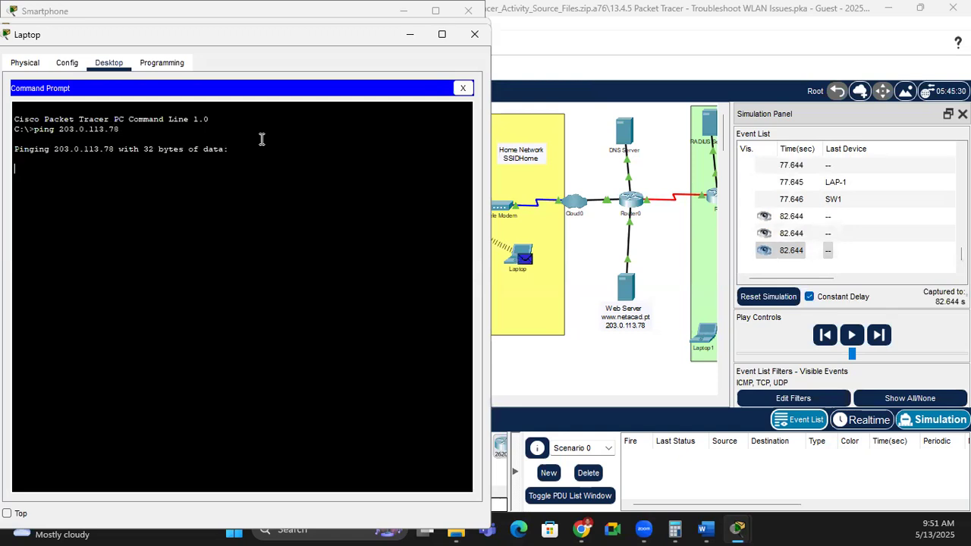
{"action": "left_click", "coordinate": [878, 334]}
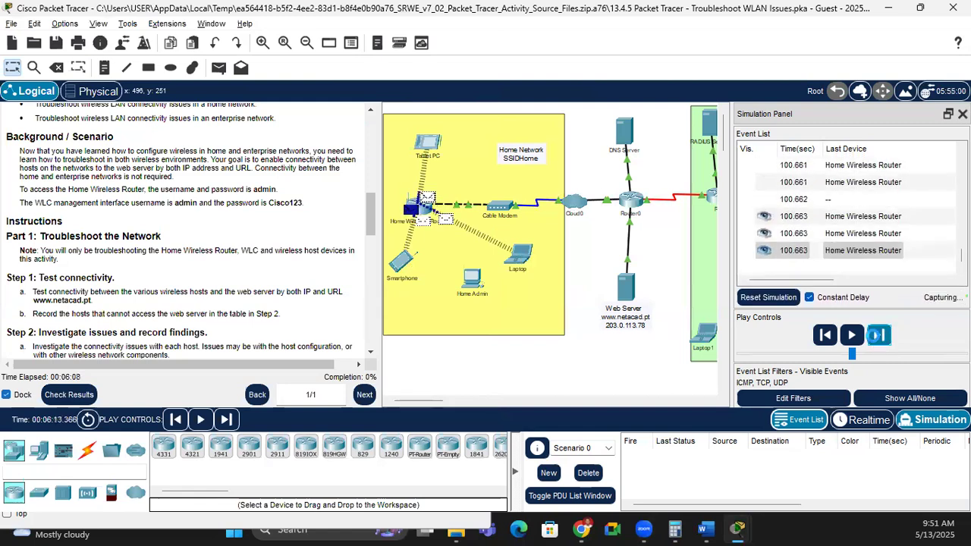
Step: Step the simulation forward three times, review each host's ping results, and return to the topology
{"action": "left_click", "coordinate": [878, 336]}
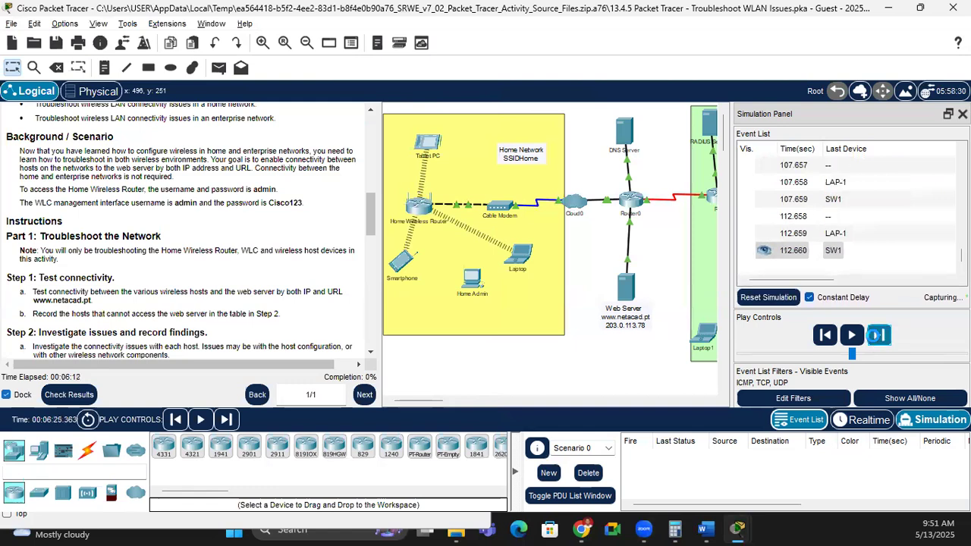
{"action": "left_click", "coordinate": [877, 336]}
{"action": "left_click", "coordinate": [882, 337]}
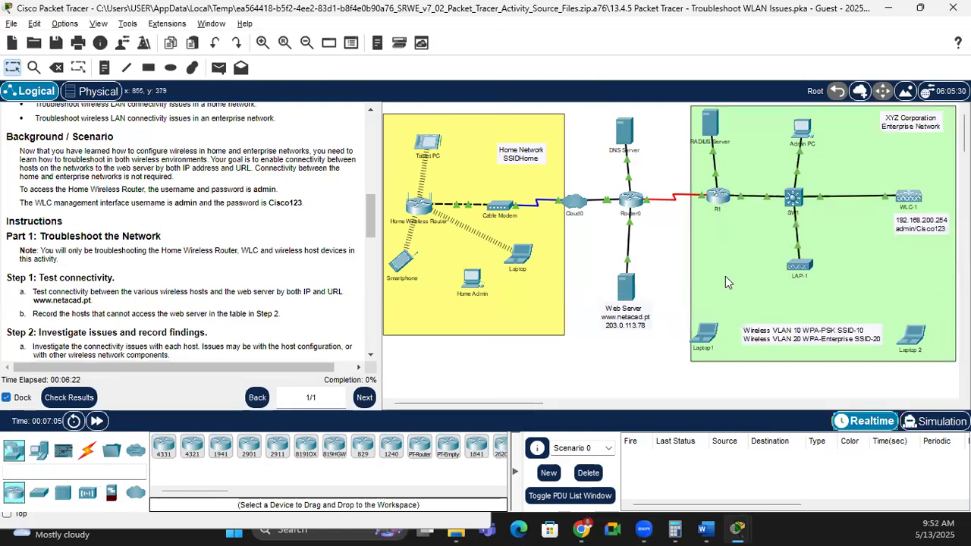
{"action": "key", "text": "alt+Tab"}
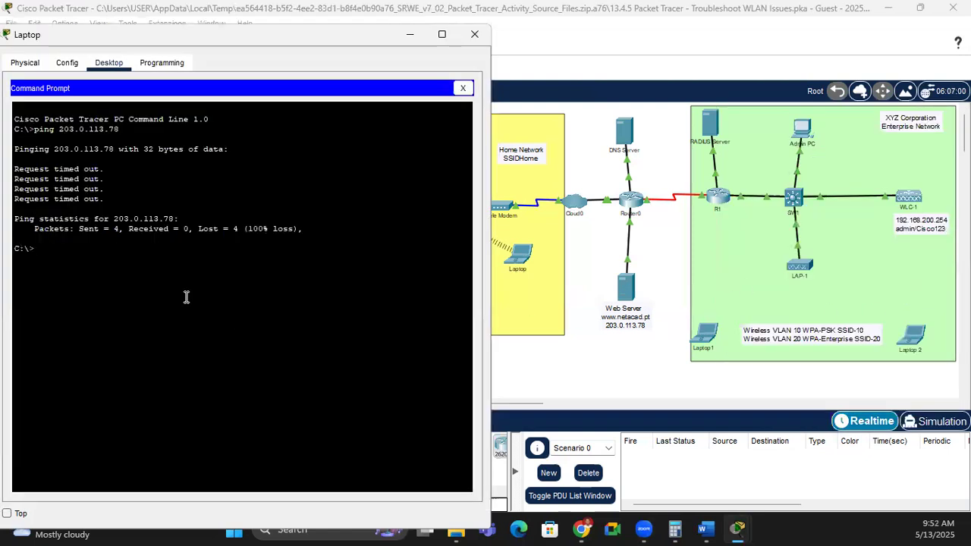
{"action": "key", "text": "alt+Tab"}
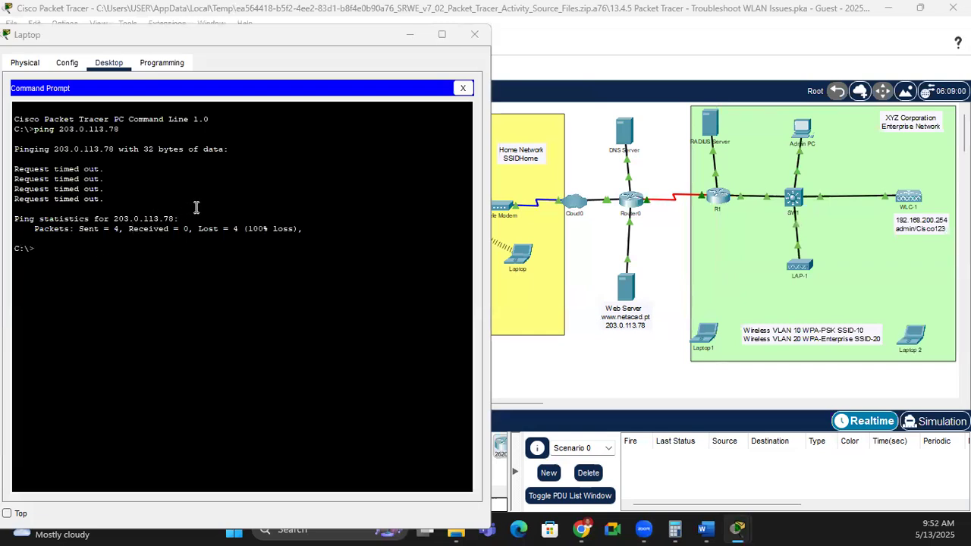
{"action": "key", "text": "alt+Tab"}
{"action": "key", "text": "alt+Tab"}
{"action": "key", "text": "alt+Tab"}
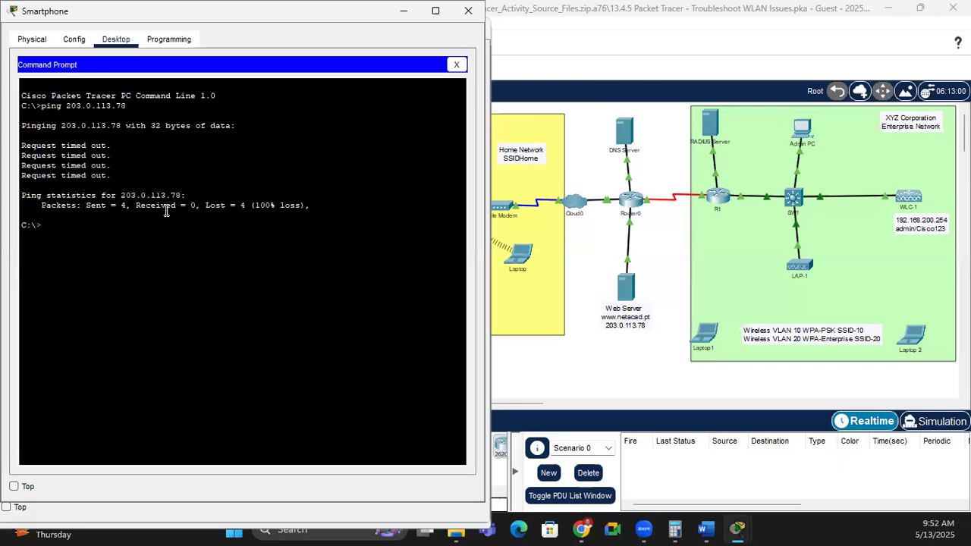
{"action": "left_click", "coordinate": [580, 380]}
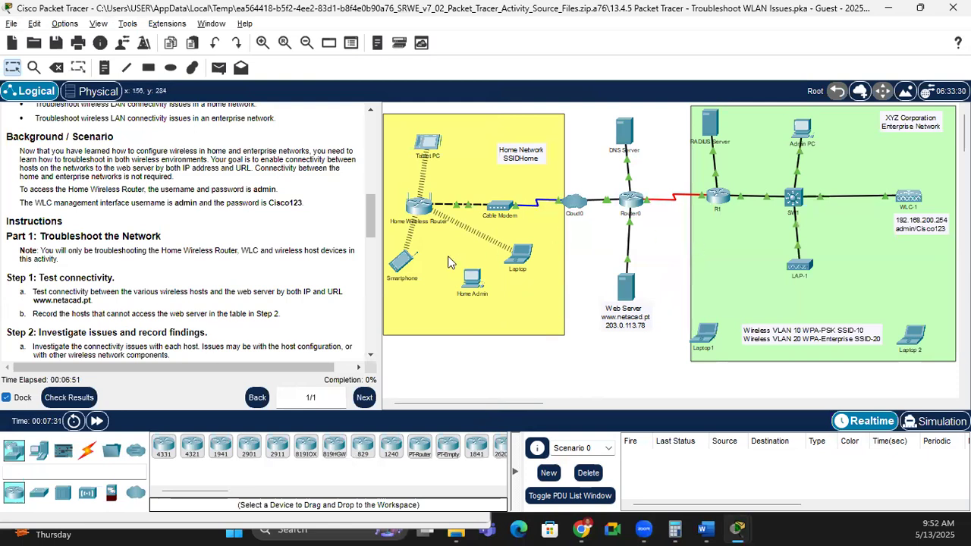
Step: Show the Smartphone's IP Configuration: DHCP address 192.168.0.2, gateway 192.168.0.1, DNS 10.100.100.250
{"action": "left_click", "coordinate": [405, 261]}
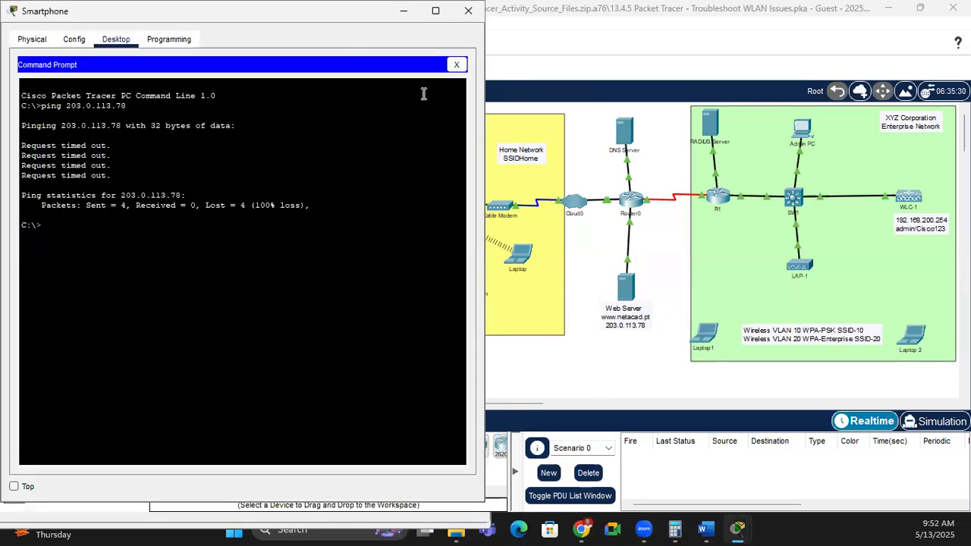
{"action": "left_click", "coordinate": [464, 66]}
{"action": "left_click", "coordinate": [72, 104]}
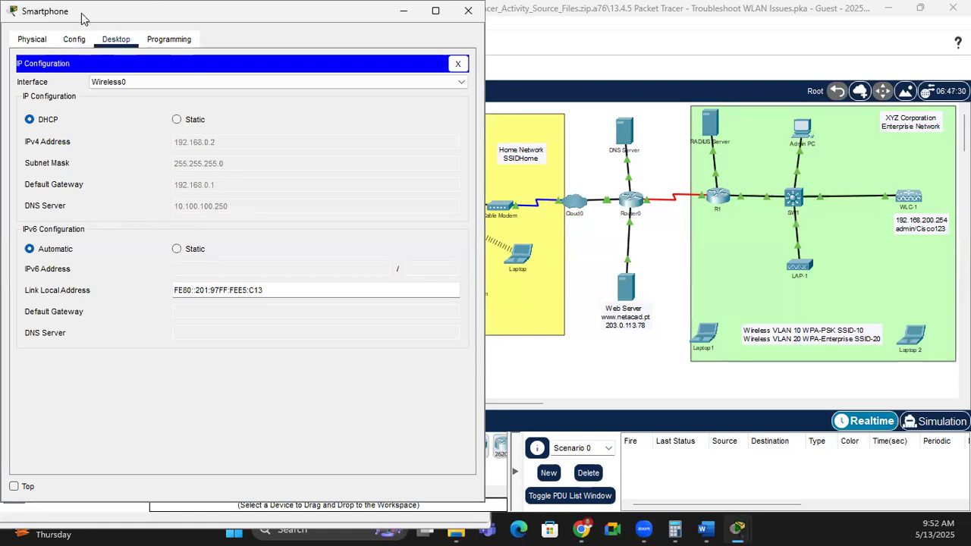
Step: Scroll the instructions to the Addressing Table and compare it with the Smartphone's IP settings
{"action": "left_click_drag", "start_coordinate": [82, 11], "coordinate": [511, 52]}
{"action": "left_click", "coordinate": [343, 217]}
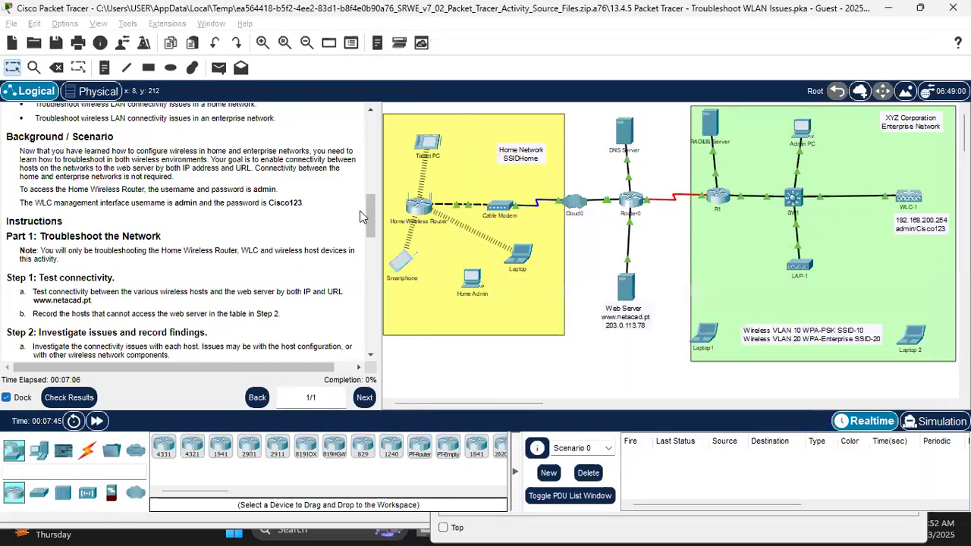
{"action": "left_click_drag", "start_coordinate": [371, 214], "coordinate": [374, 124]}
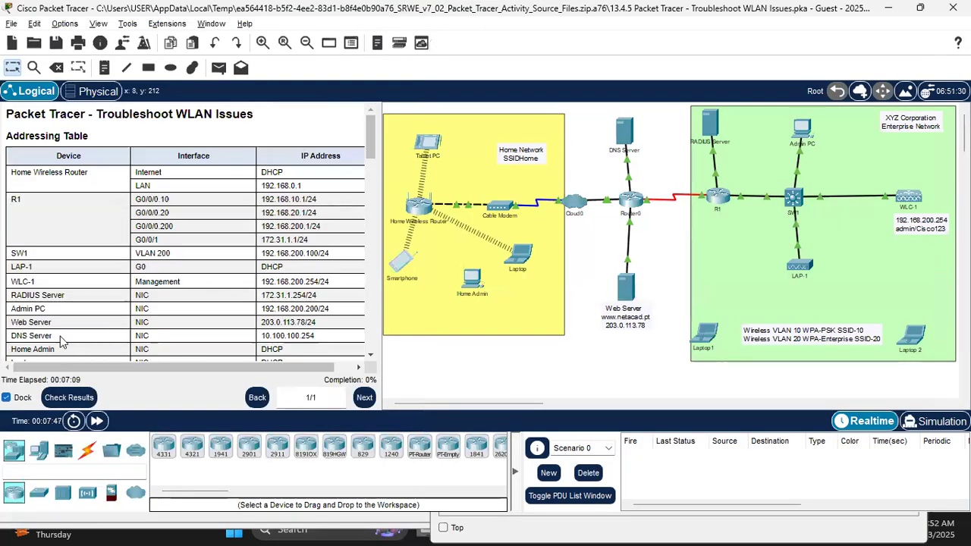
{"action": "scroll", "coordinate": [25, 309], "scroll_direction": "down", "scroll_amount": 1}
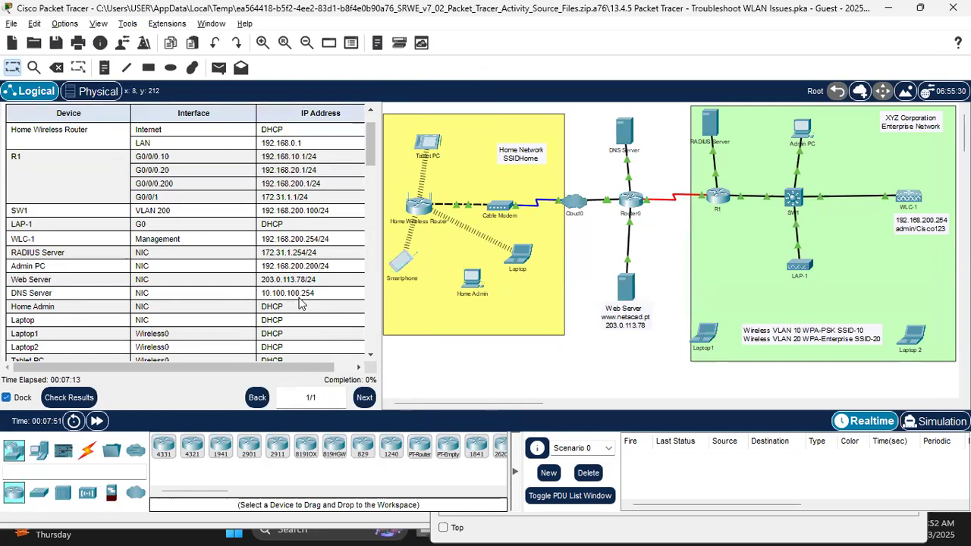
{"action": "key", "text": "alt+Tab"}
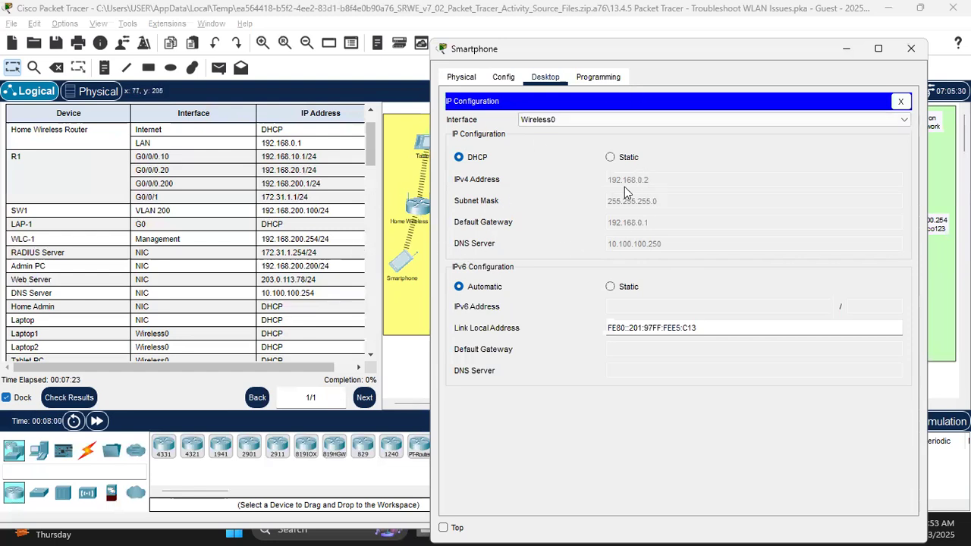
{"action": "left_click", "coordinate": [406, 360]}
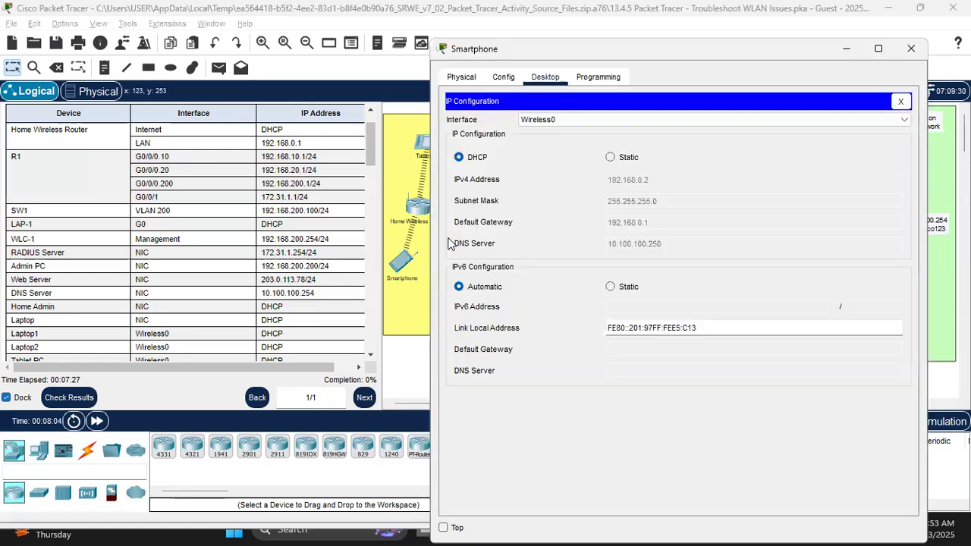
{"action": "left_click", "coordinate": [408, 353]}
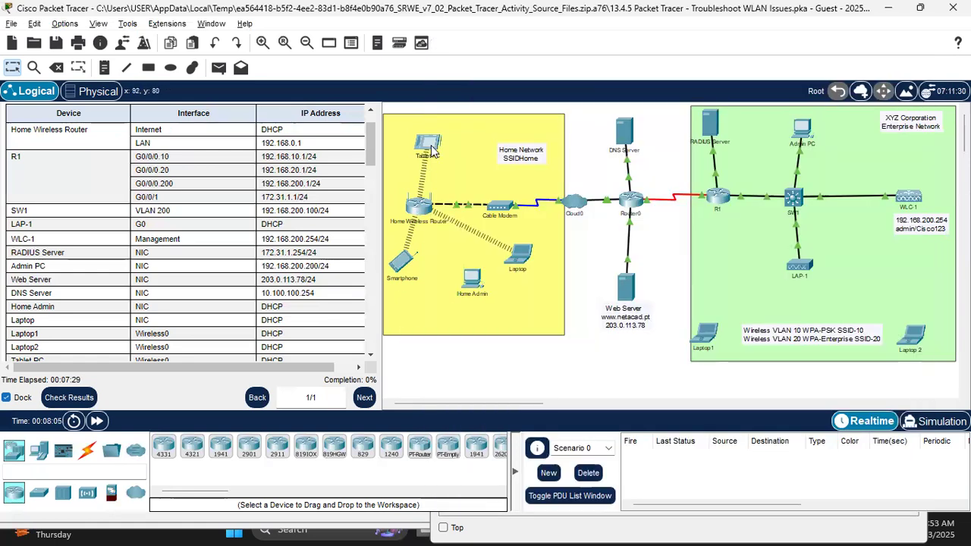
Step: Switch the Tablet PC's IP configuration to DHCP so it obtains 192.168.0.5
{"action": "left_click", "coordinate": [426, 144]}
{"action": "left_click", "coordinate": [462, 80]}
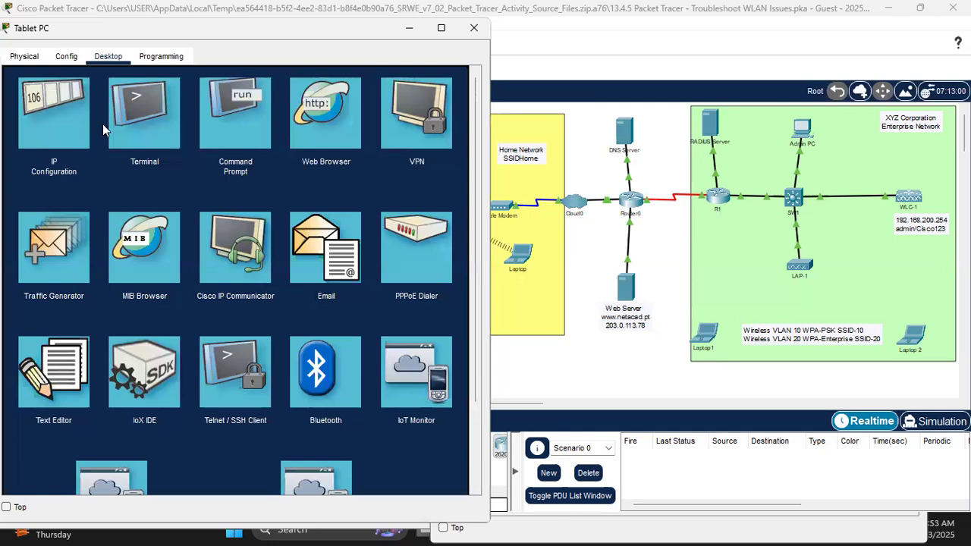
{"action": "left_click", "coordinate": [64, 121]}
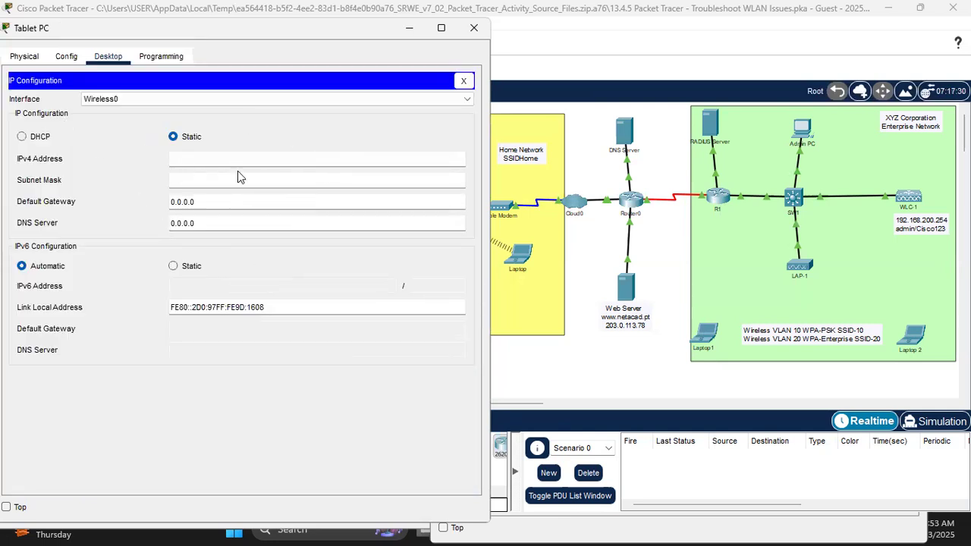
{"action": "left_click", "coordinate": [22, 138]}
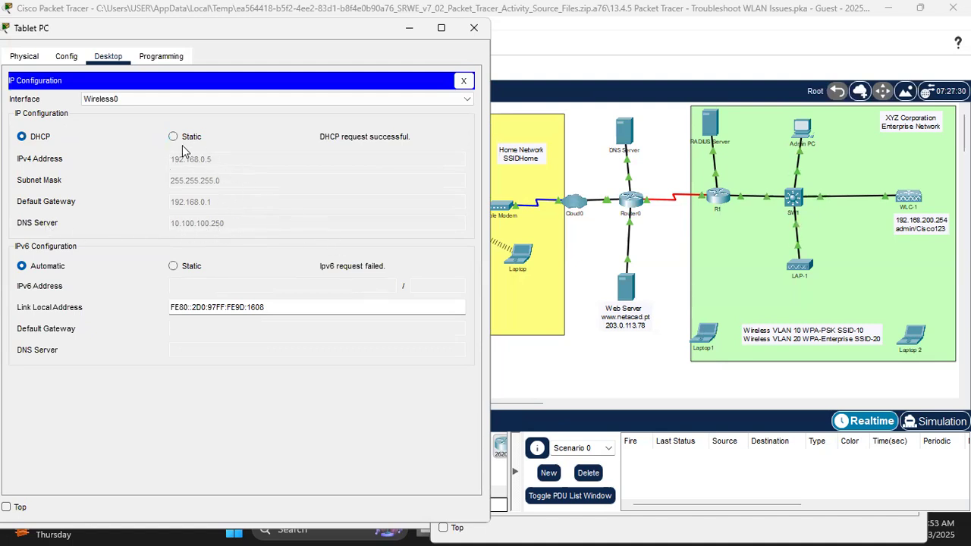
Step: Check the Laptop's IP configuration, then return to the topology and addressing table
{"action": "left_click", "coordinate": [567, 368]}
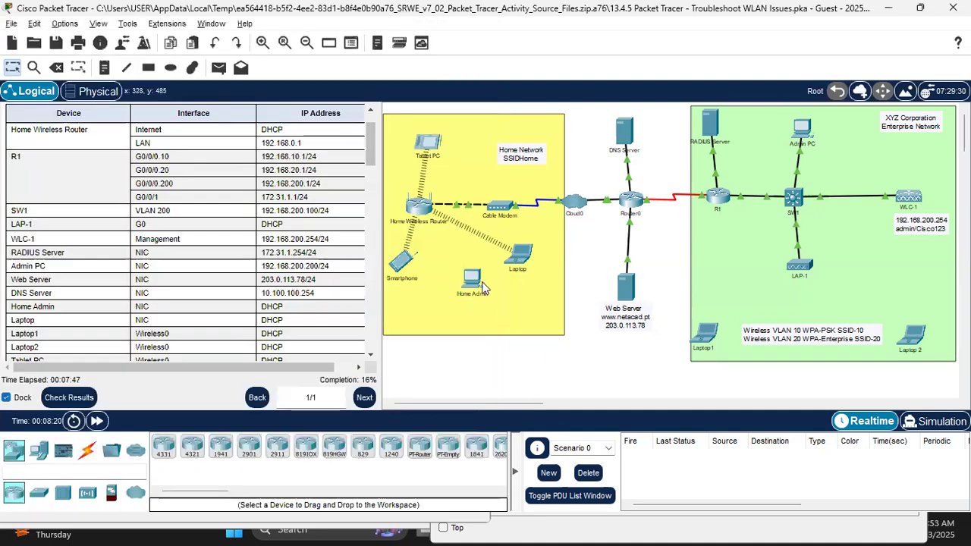
{"action": "left_click", "coordinate": [518, 258]}
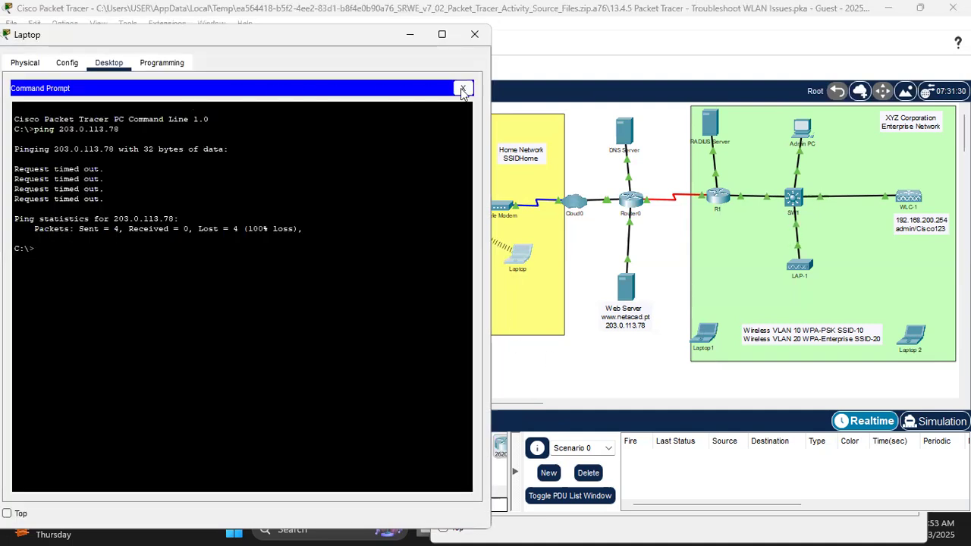
{"action": "left_click", "coordinate": [462, 88]}
{"action": "left_click", "coordinate": [65, 119]}
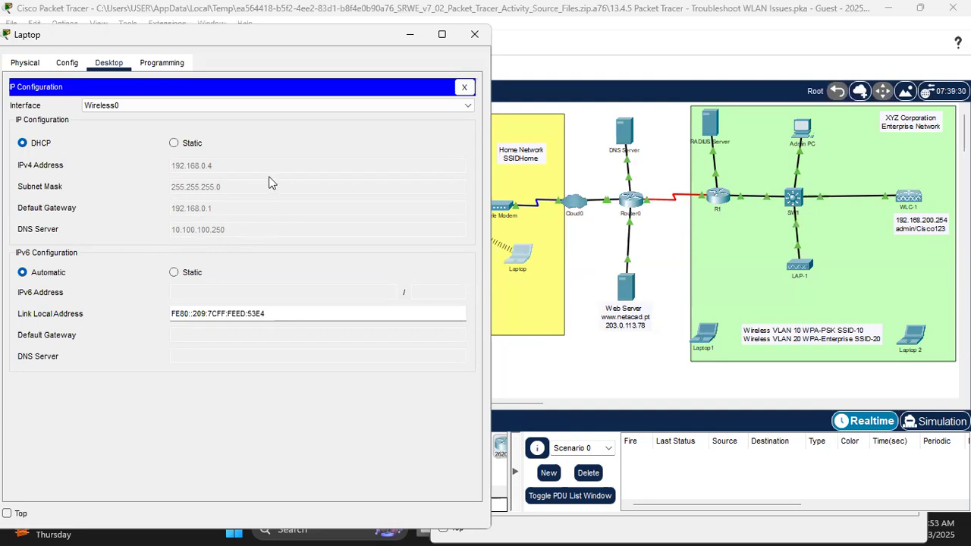
{"action": "left_click", "coordinate": [606, 373]}
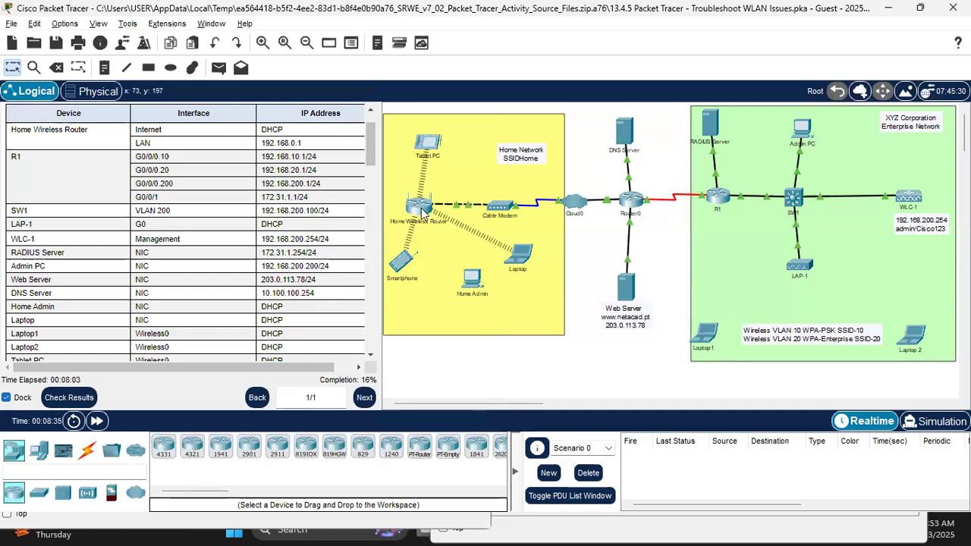
Step: Highlight the DNS Server address 10.100.100.254 and pick a Copper Straight-Through cable
{"action": "mouse_move", "coordinate": [422, 211]}
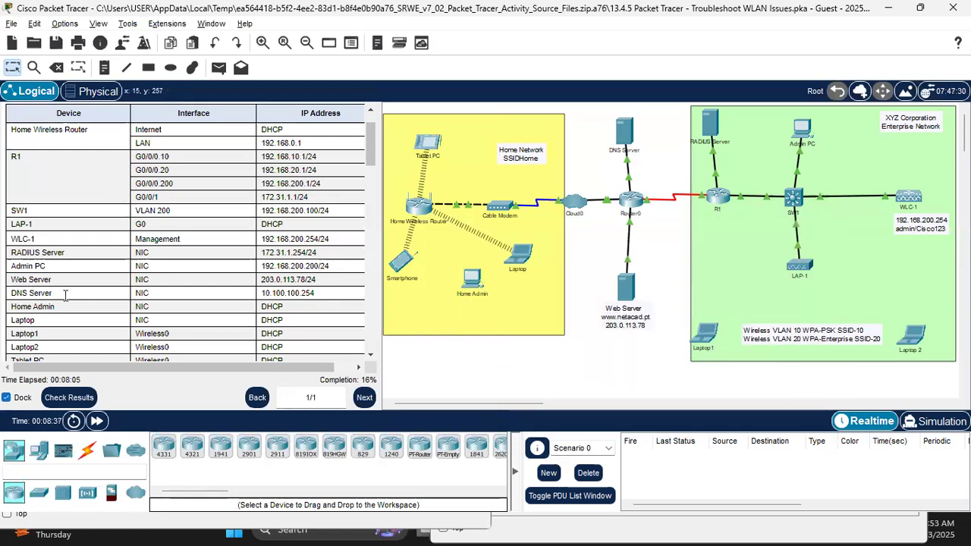
{"action": "left_click_drag", "start_coordinate": [323, 301], "coordinate": [264, 297]}
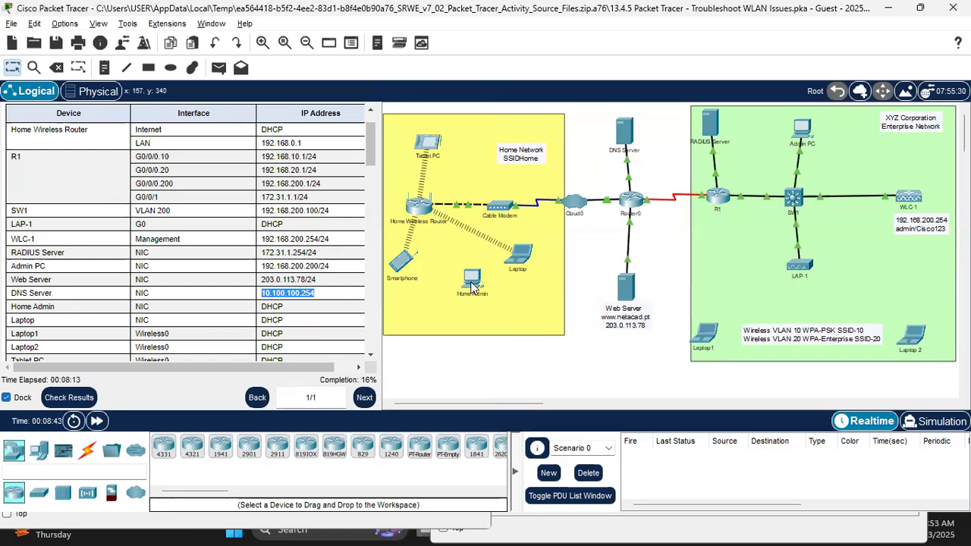
{"action": "left_click", "coordinate": [85, 454]}
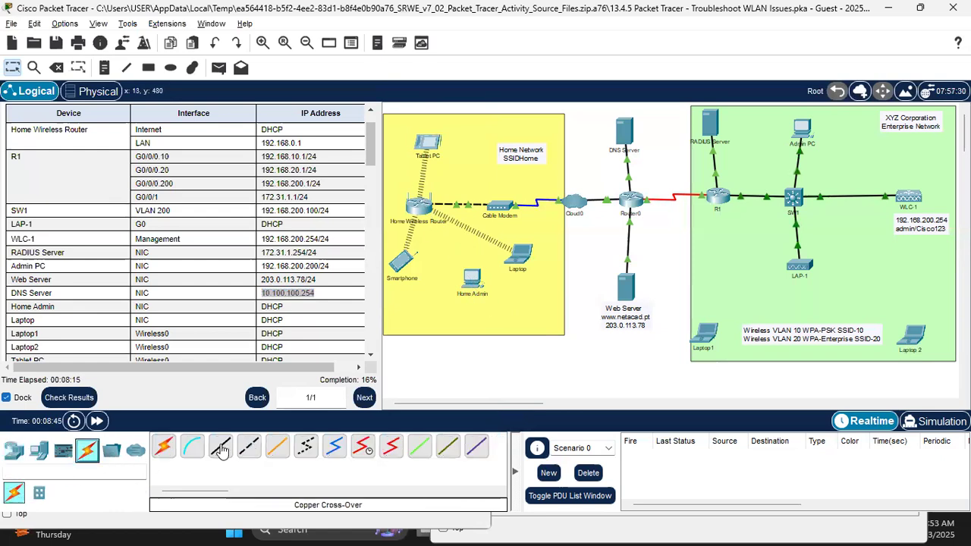
{"action": "left_click", "coordinate": [220, 445]}
Step: Cable Home Admin to the Home Wireless Router's GigabitEthernet 1 port
{"action": "left_click", "coordinate": [475, 278]}
{"action": "left_click", "coordinate": [411, 194]}
{"action": "left_click", "coordinate": [474, 277]}
{"action": "left_click", "coordinate": [505, 327]}
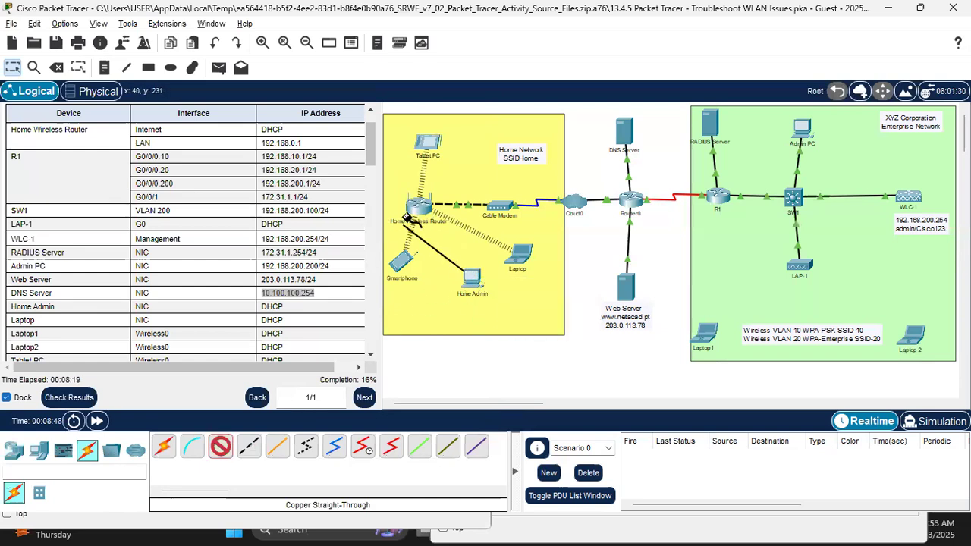
{"action": "left_click", "coordinate": [418, 203]}
{"action": "left_click", "coordinate": [463, 209]}
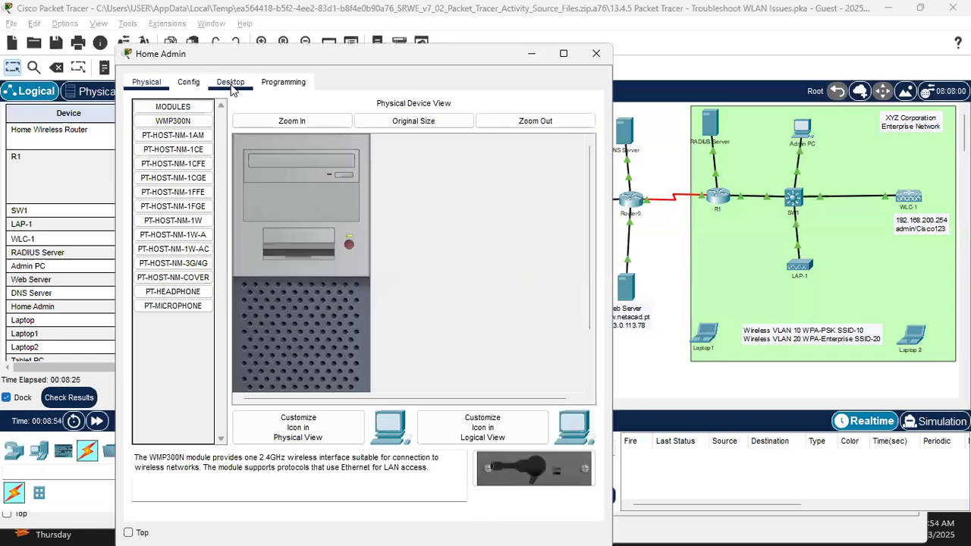
{"action": "left_click", "coordinate": [230, 82]}
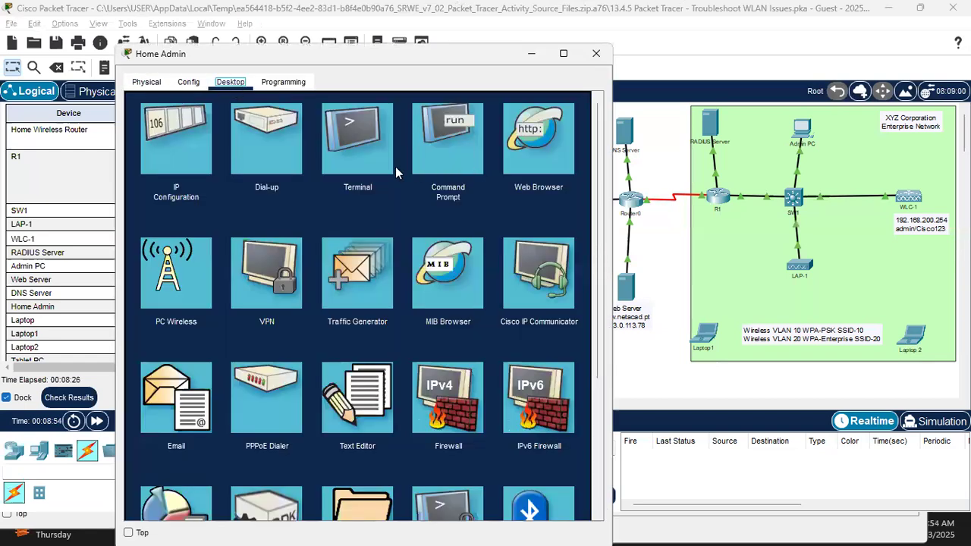
Step: Try DHCP in Home Admin's IP configuration, then settle back on static addressing
{"action": "left_click", "coordinate": [190, 135]}
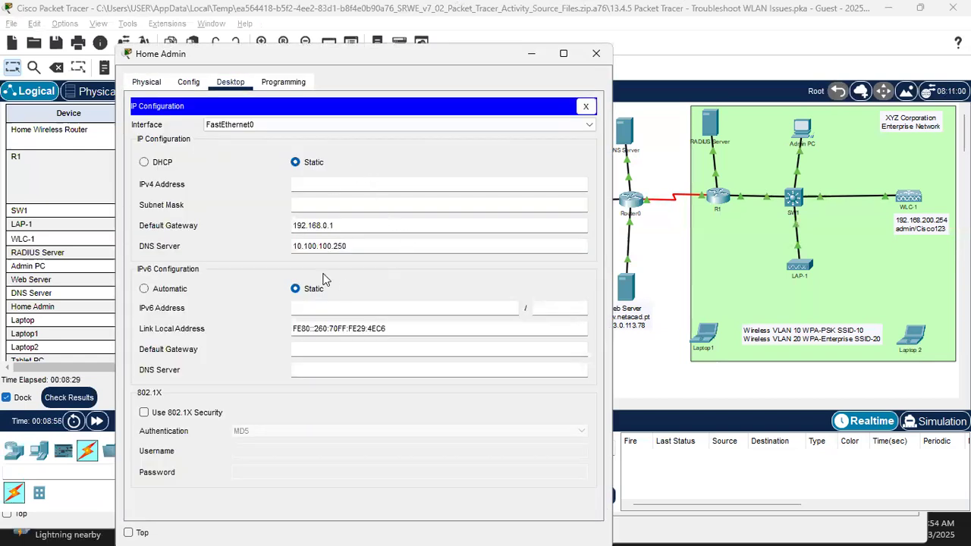
{"action": "left_click", "coordinate": [144, 163]}
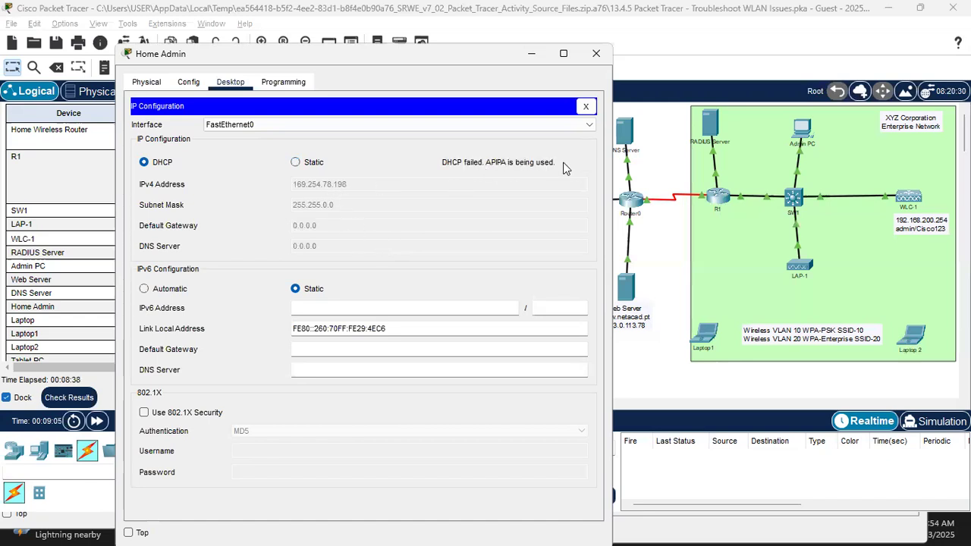
{"action": "left_click", "coordinate": [295, 163]}
{"action": "left_click", "coordinate": [145, 164]}
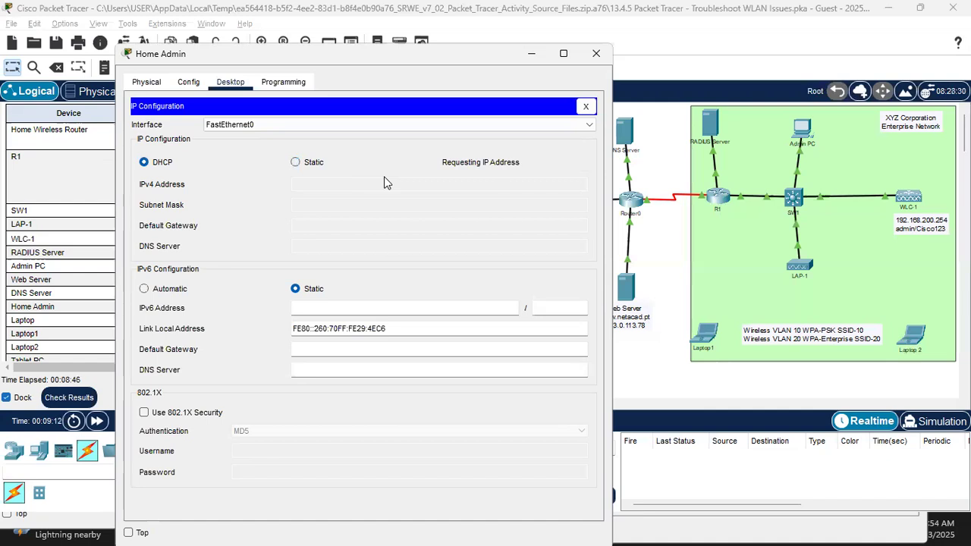
{"action": "left_click", "coordinate": [296, 161]}
Step: Enter IP 192.168.0.10, mask 255.255.255.0, gateway 192.168.0.1, and close Home Admin's window
{"action": "left_click", "coordinate": [313, 190]}
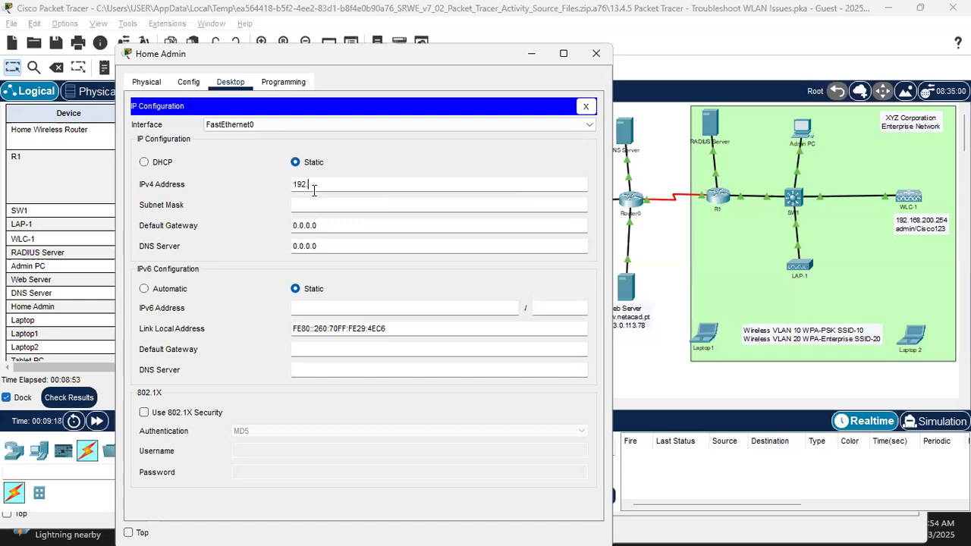
{"action": "type", "text": "192.168.0."}
{"action": "key", "text": "Tab"}
{"action": "key", "text": "Tab"}
{"action": "type", "text": "192.168.0.1"}
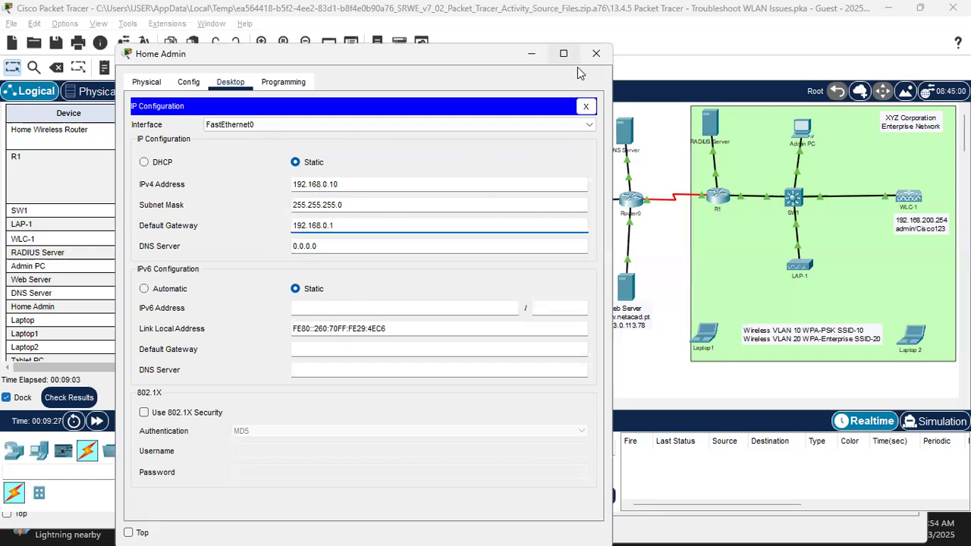
{"action": "left_click", "coordinate": [596, 54]}
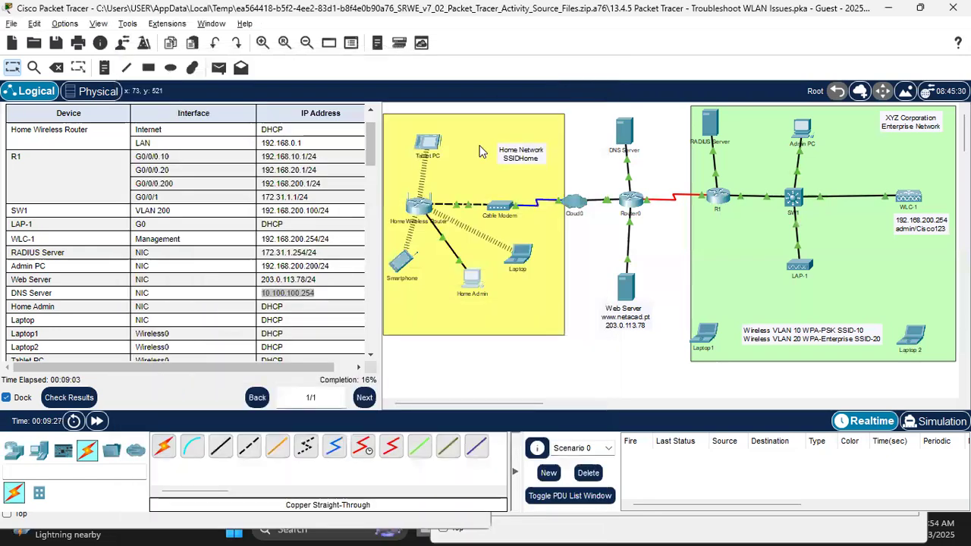
{"action": "left_click", "coordinate": [470, 278]}
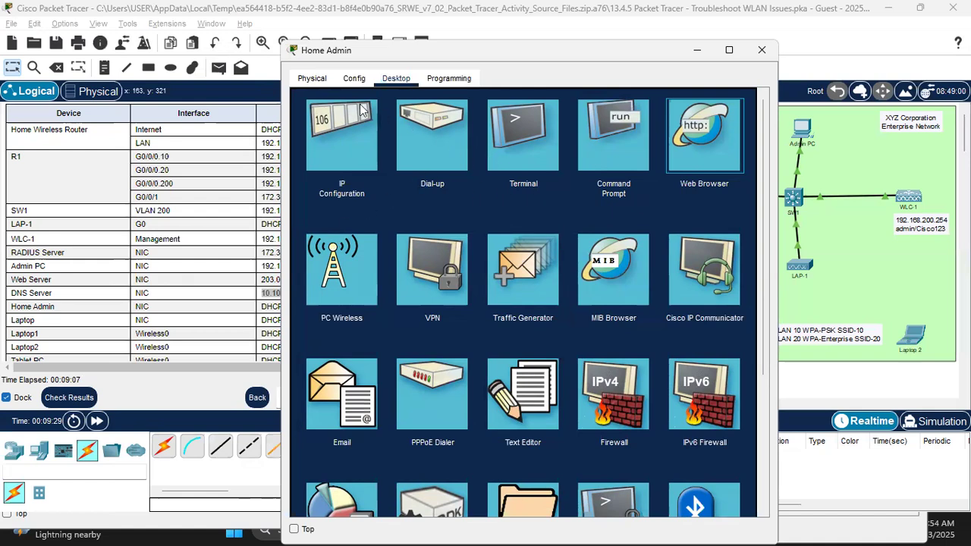
{"action": "left_click", "coordinate": [704, 135]}
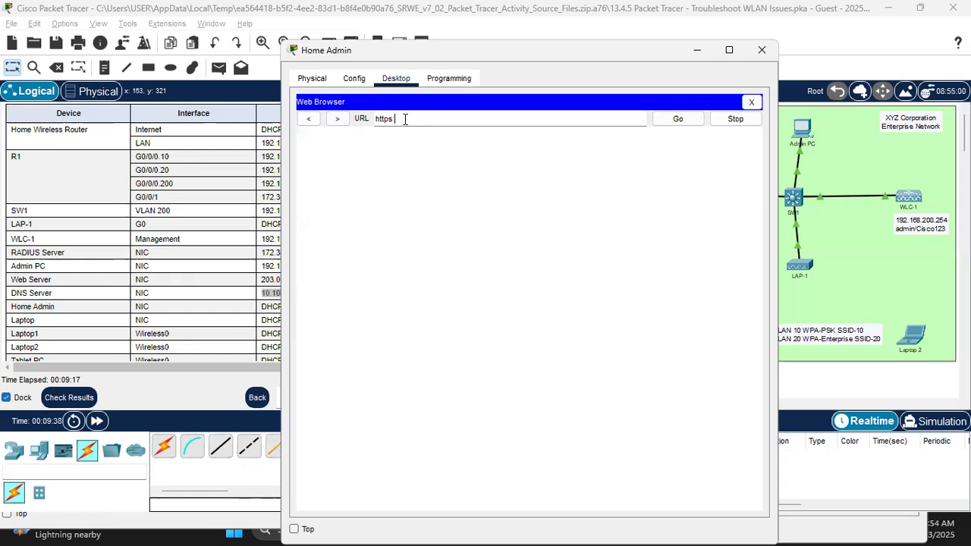
{"action": "type", "text": "https://192.168.0.1"}
{"action": "left_click", "coordinate": [677, 120]}
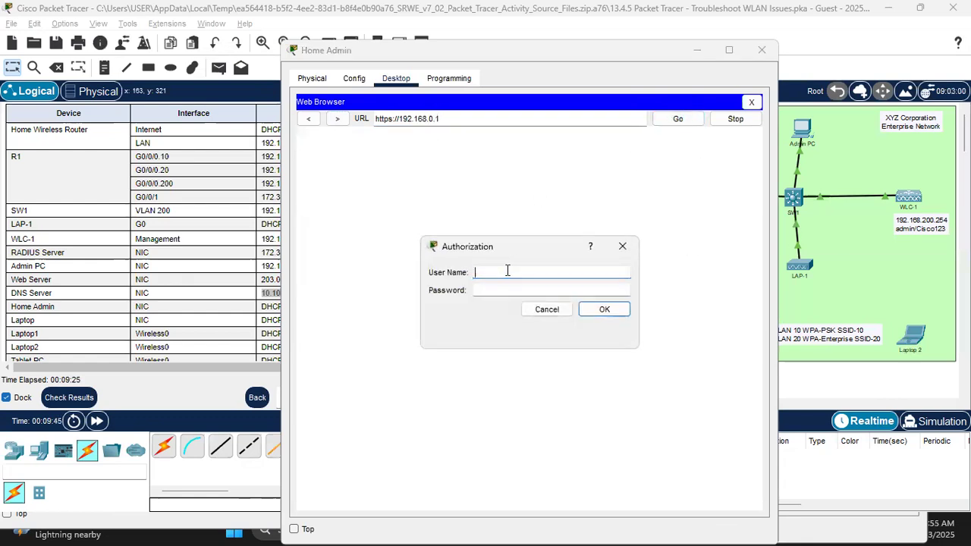
{"action": "type", "text": "cisco"}
{"action": "key", "text": "Tab"}
{"action": "type", "text": "cisco"}
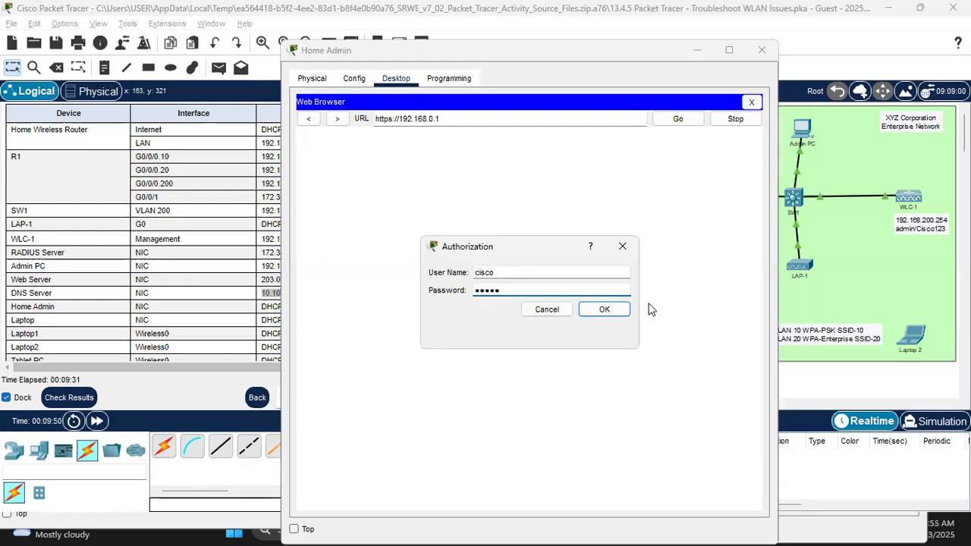
{"action": "left_click", "coordinate": [610, 308]}
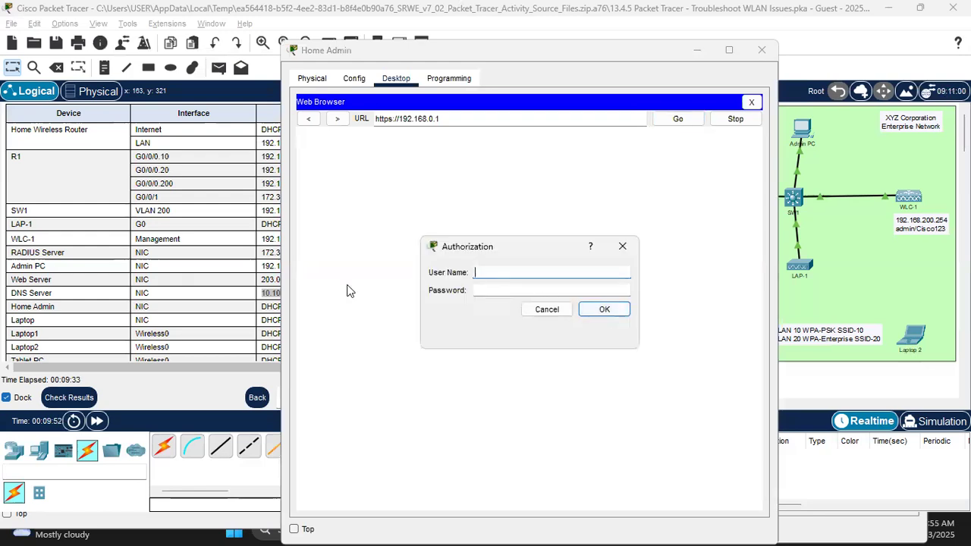
Step: Look up the correct credentials in the instructions and log in as admin
{"action": "left_click", "coordinate": [152, 282]}
{"action": "scroll", "coordinate": [154, 284], "scroll_direction": "down", "scroll_amount": 3}
{"action": "scroll", "coordinate": [154, 284], "scroll_direction": "down", "scroll_amount": 5}
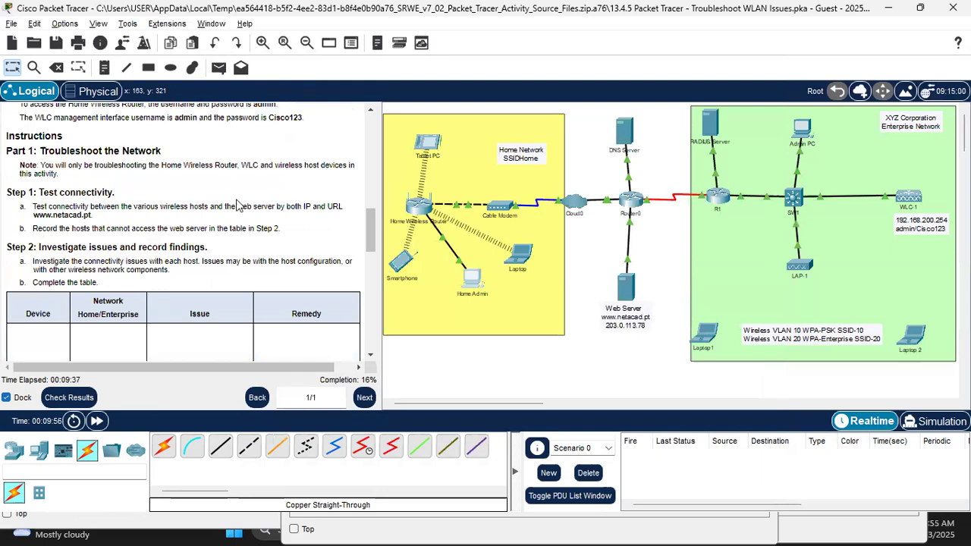
{"action": "scroll", "coordinate": [211, 195], "scroll_direction": "up", "scroll_amount": 2}
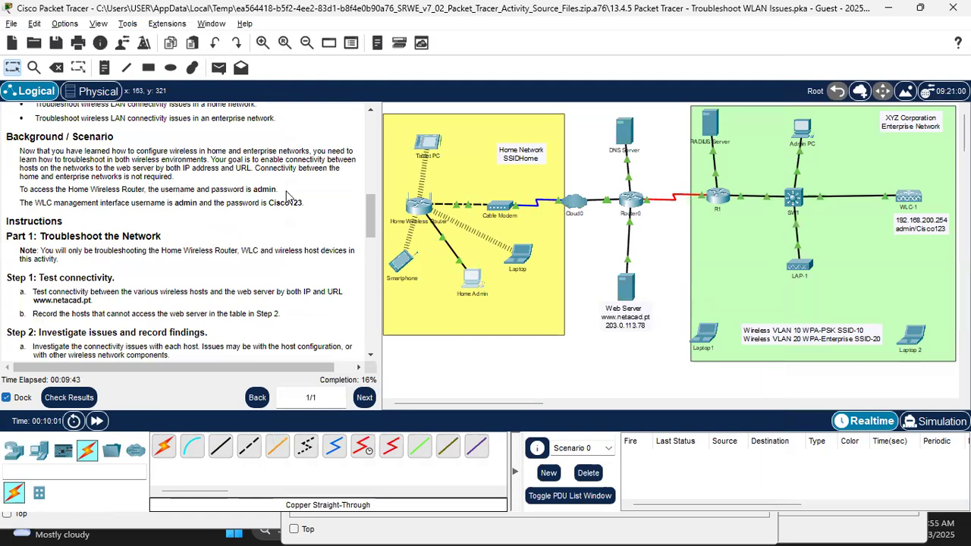
{"action": "key", "text": "alt+Tab"}
{"action": "type", "text": "admin"}
{"action": "key", "text": "Tab"}
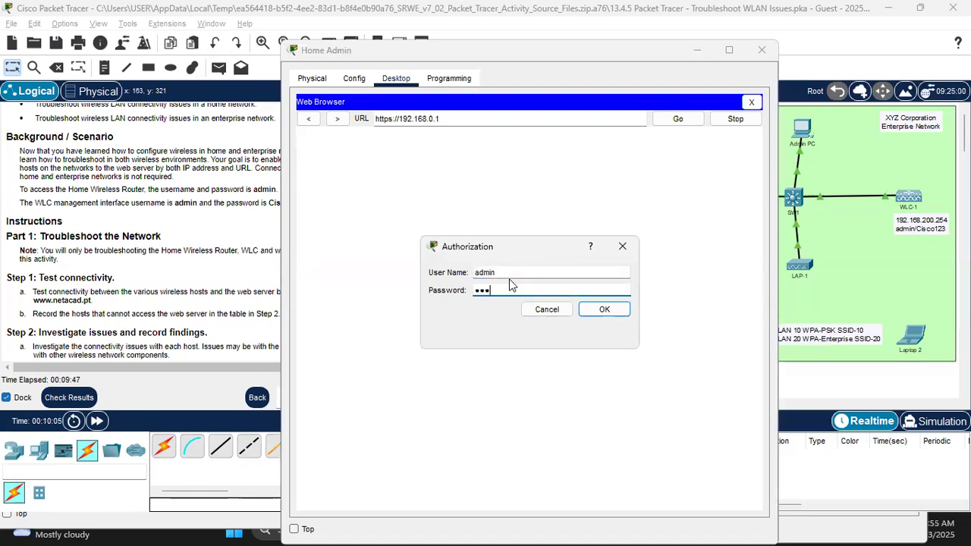
{"action": "left_click", "coordinate": [604, 309]}
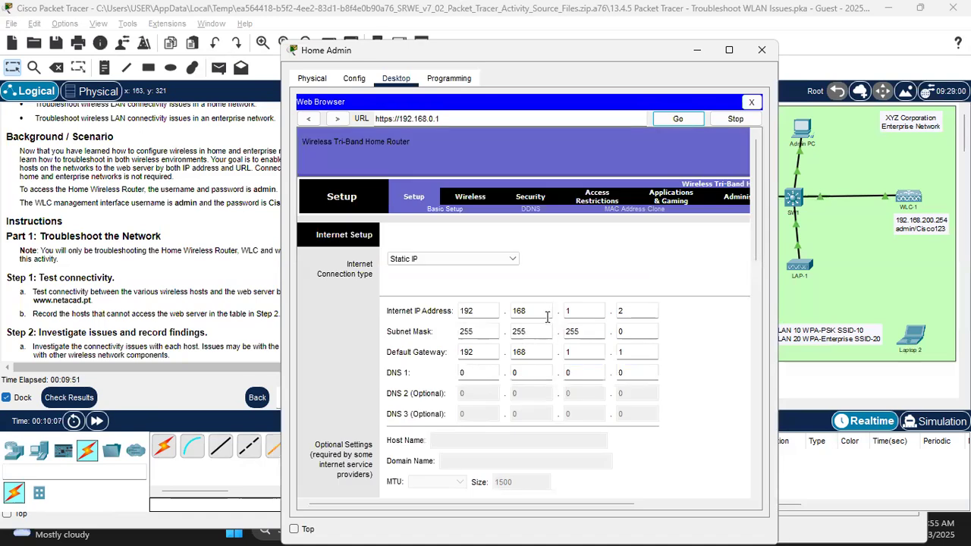
Step: Set the router's DHCP Static DNS 1 to 10.100.100.254, copied from the addressing table
{"action": "left_click", "coordinate": [732, 352]}
{"action": "scroll", "coordinate": [582, 400], "scroll_direction": "down", "scroll_amount": 3}
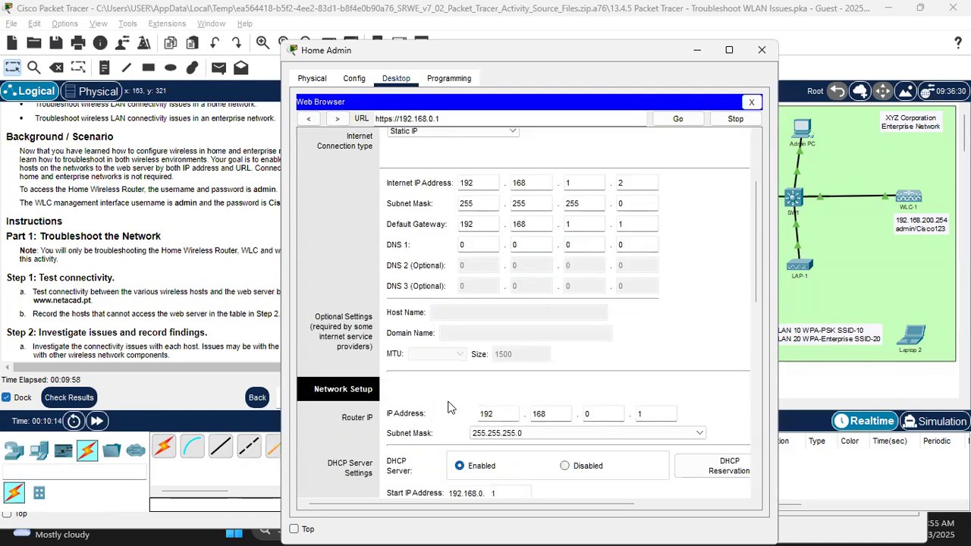
{"action": "scroll", "coordinate": [467, 457], "scroll_direction": "down", "scroll_amount": 4}
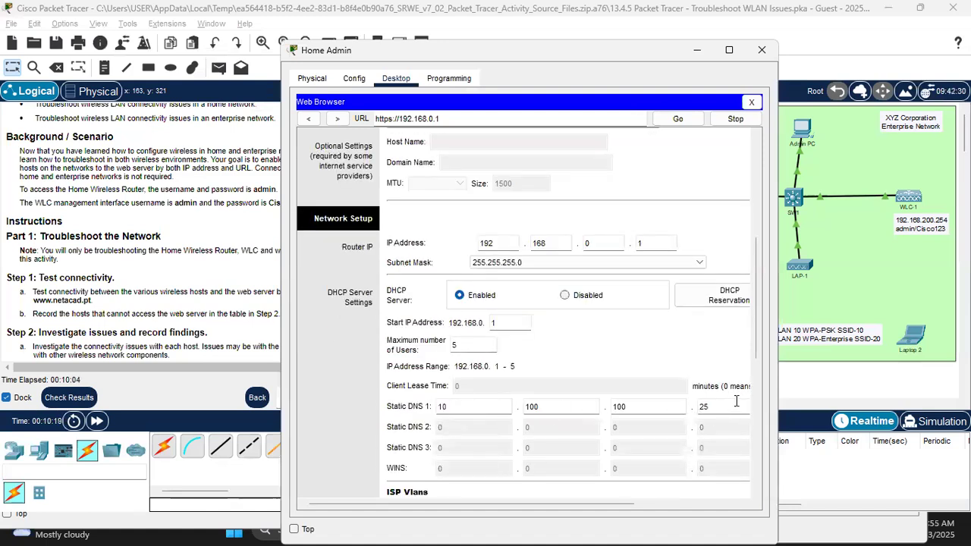
{"action": "left_click_drag", "start_coordinate": [72, 203], "coordinate": [78, 203]}
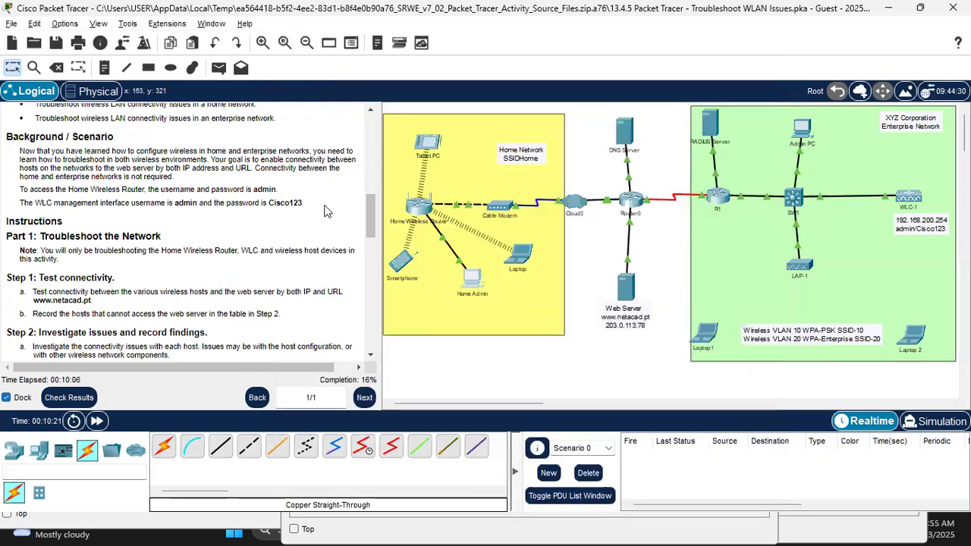
{"action": "left_click_drag", "start_coordinate": [372, 226], "coordinate": [379, 155]}
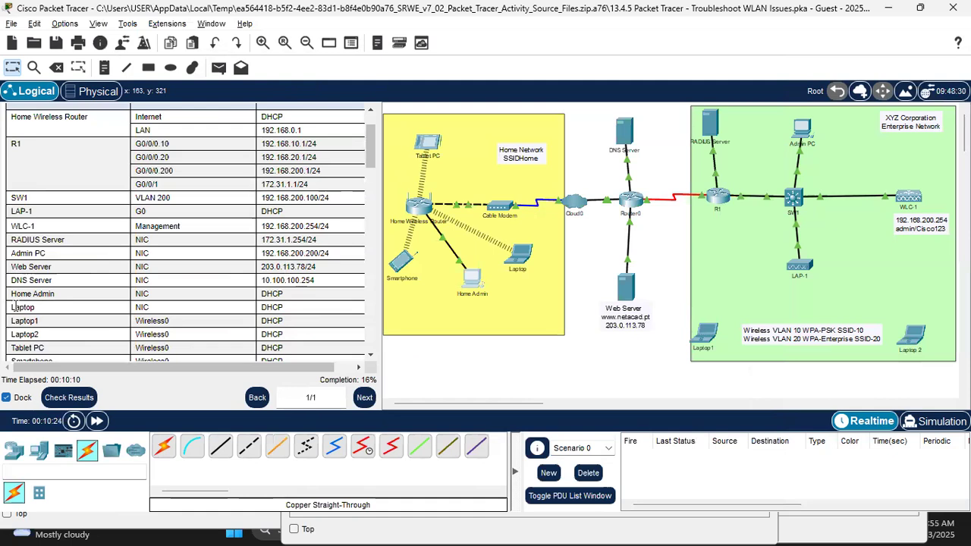
{"action": "left_click_drag", "start_coordinate": [16, 280], "coordinate": [323, 285]}
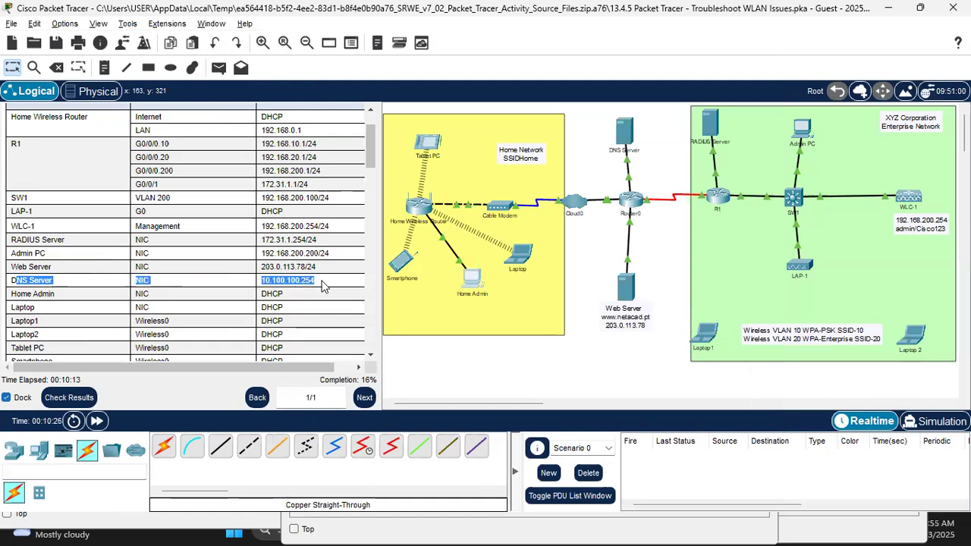
{"action": "key", "text": "alt+Tab"}
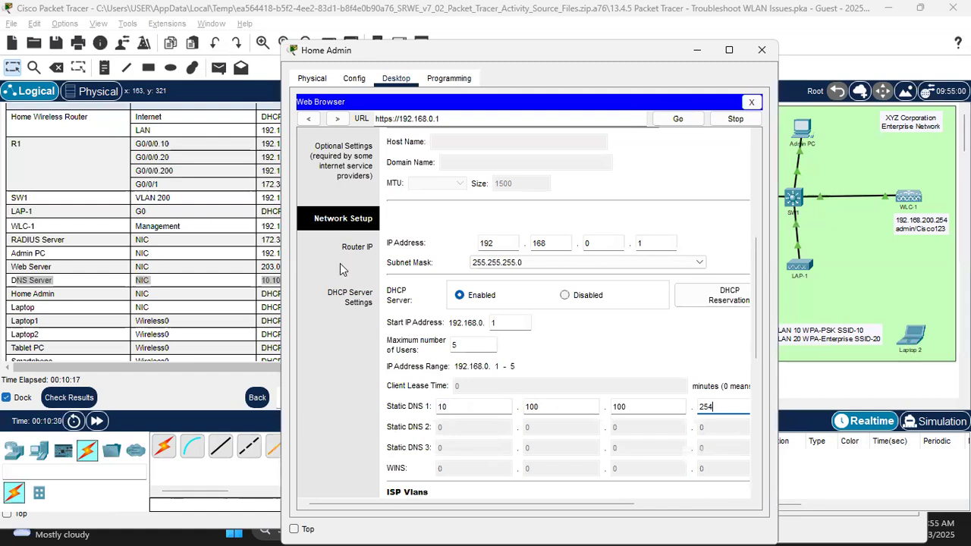
{"action": "left_click_drag", "start_coordinate": [402, 53], "coordinate": [528, 52]}
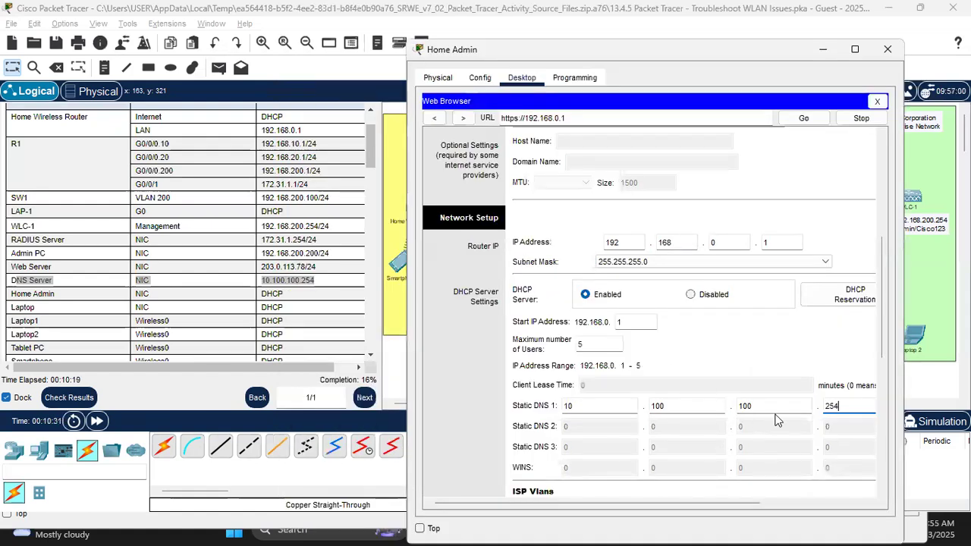
{"action": "left_click", "coordinate": [713, 351]}
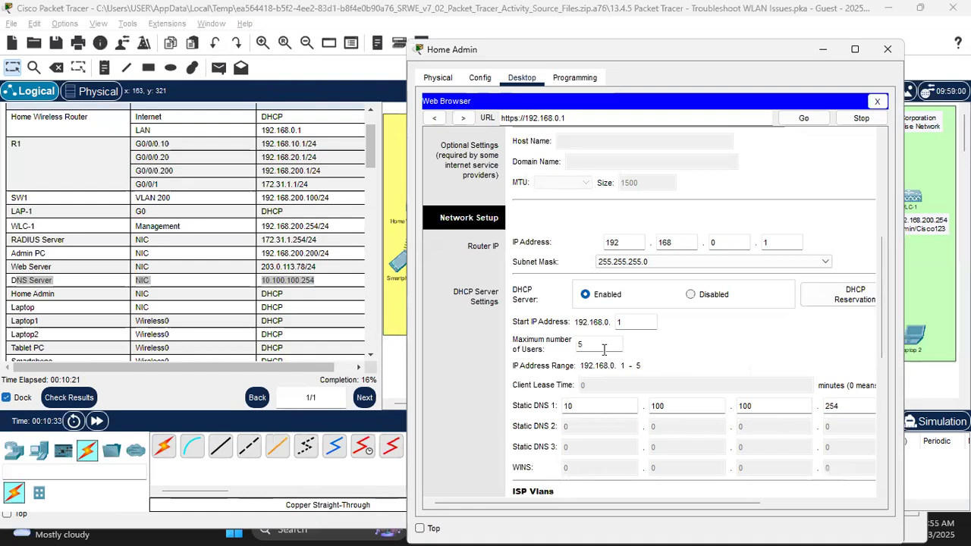
Step: Restore the router's subnet mask to 255.255.255.0
{"action": "scroll", "coordinate": [738, 259], "scroll_direction": "down", "scroll_amount": 1}
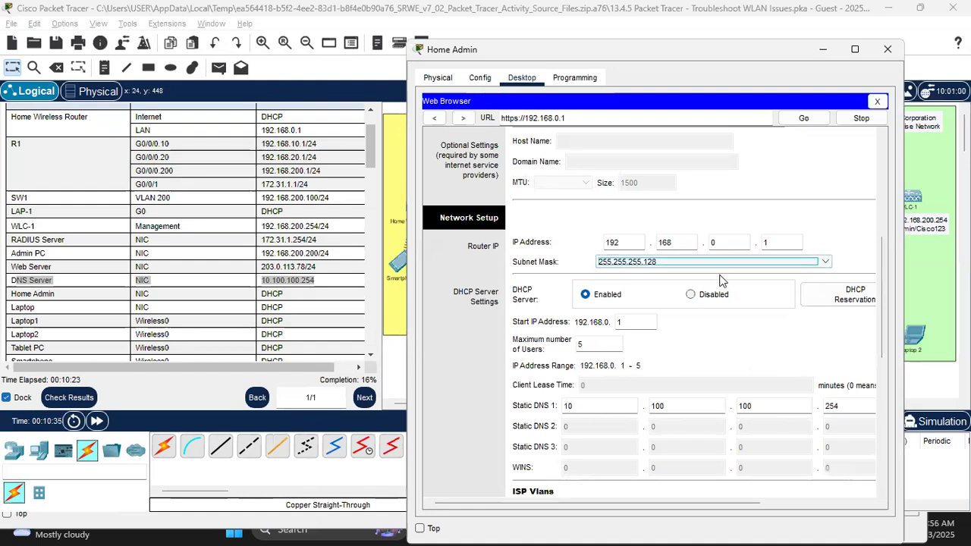
{"action": "scroll", "coordinate": [758, 224], "scroll_direction": "down", "scroll_amount": 1}
{"action": "left_click", "coordinate": [780, 217]}
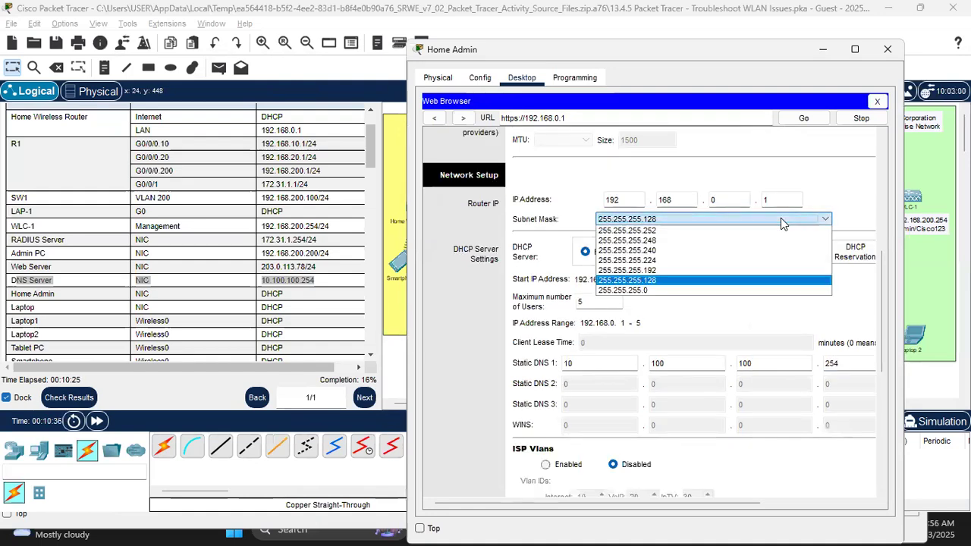
{"action": "left_click", "coordinate": [677, 291]}
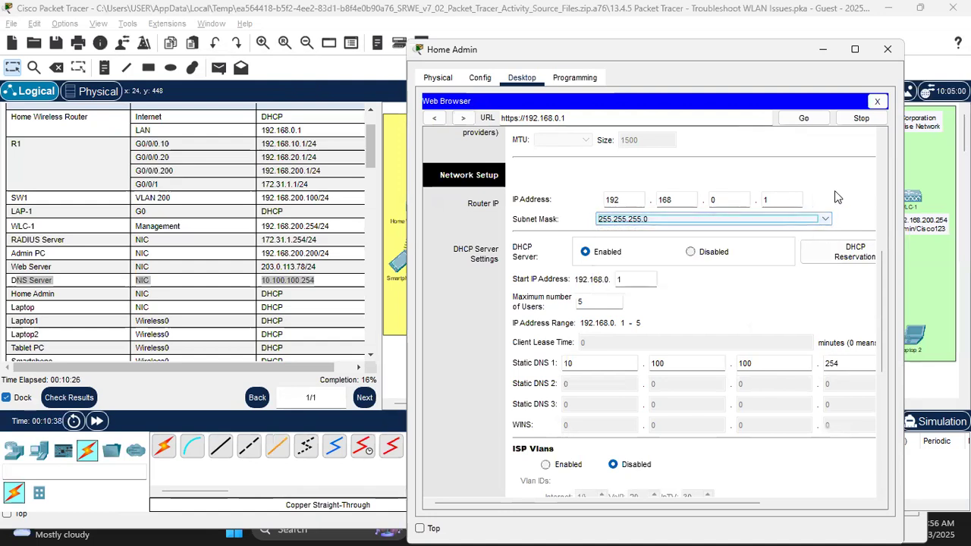
{"action": "scroll", "coordinate": [668, 176], "scroll_direction": "up", "scroll_amount": 7}
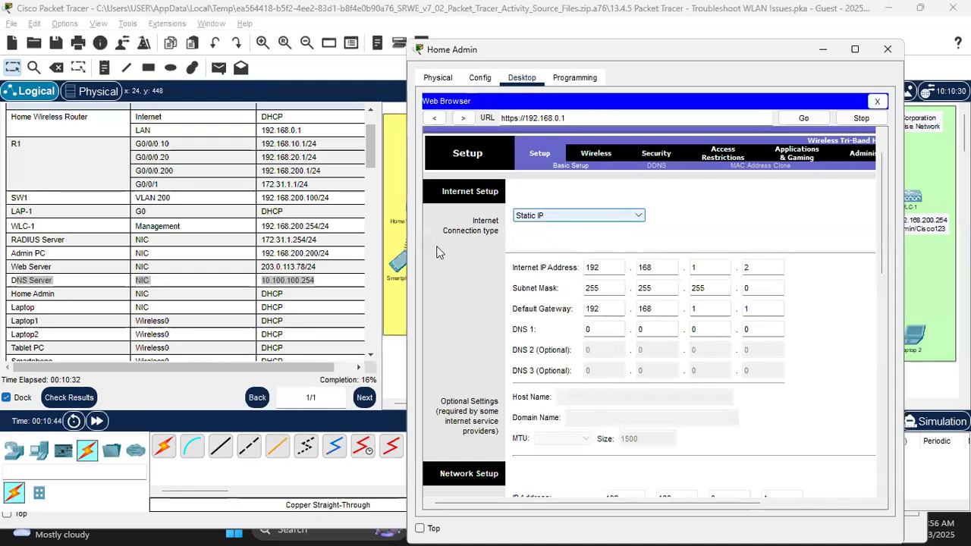
{"action": "left_click", "coordinate": [392, 173]}
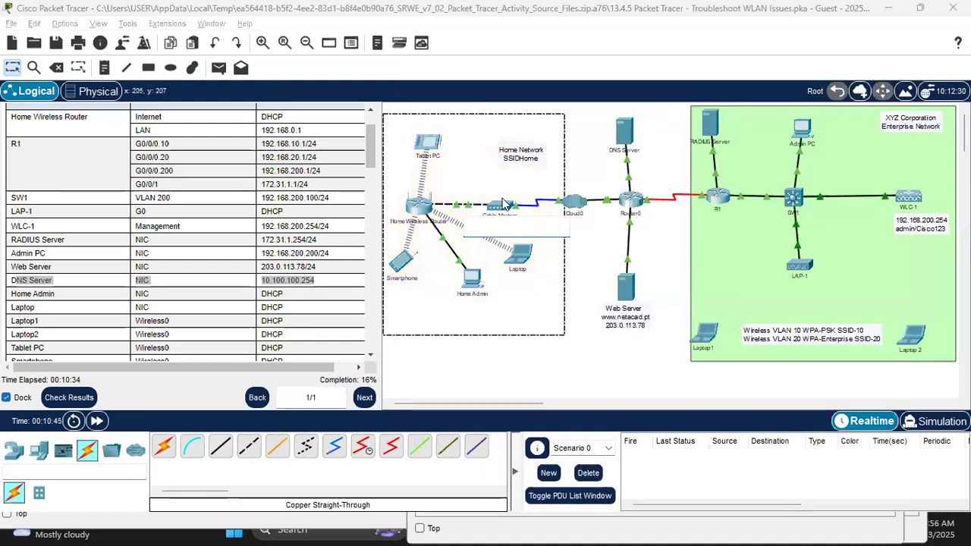
Step: Choose Automatic Configuration - DHCP as the router's Internet connection type and save, reaching 50%
{"action": "left_click", "coordinate": [508, 207]}
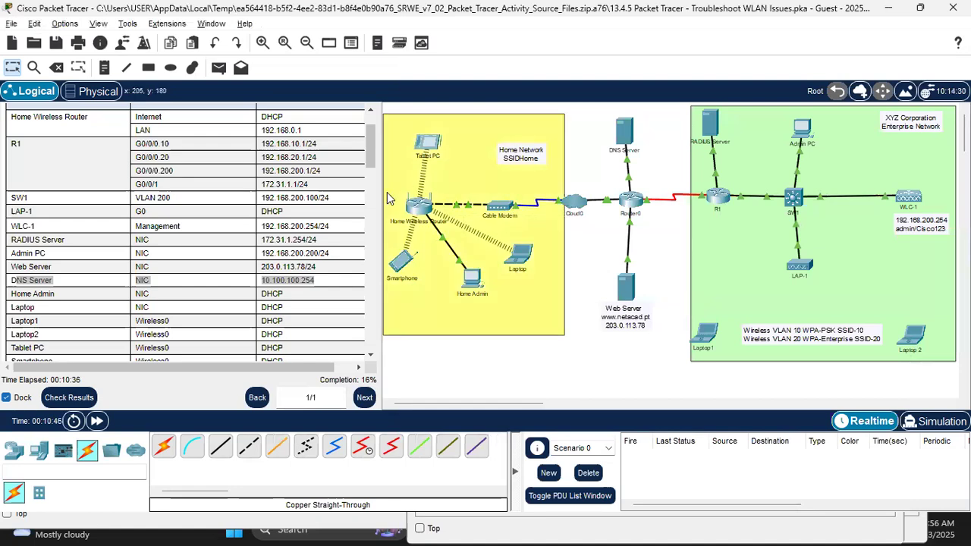
{"action": "key", "text": "alt+Tab"}
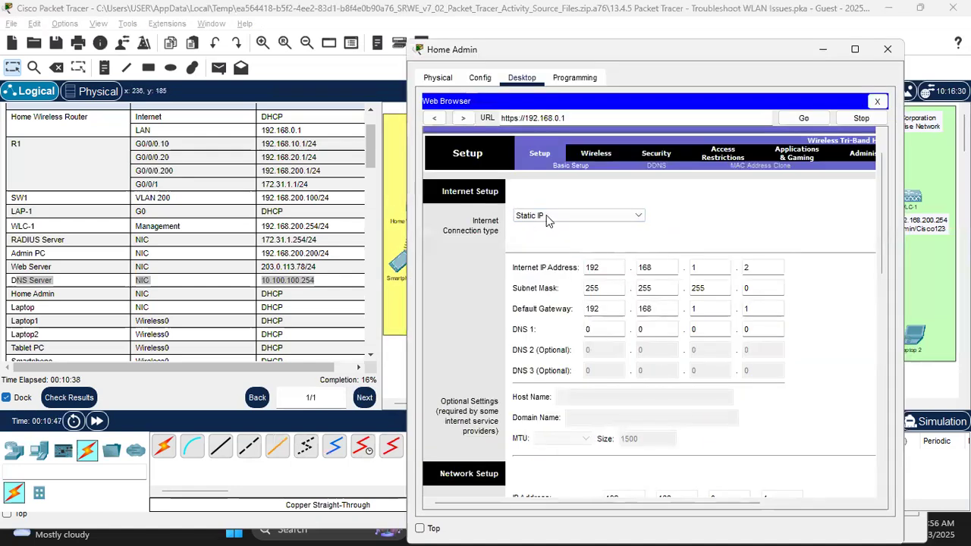
{"action": "left_click", "coordinate": [562, 218]}
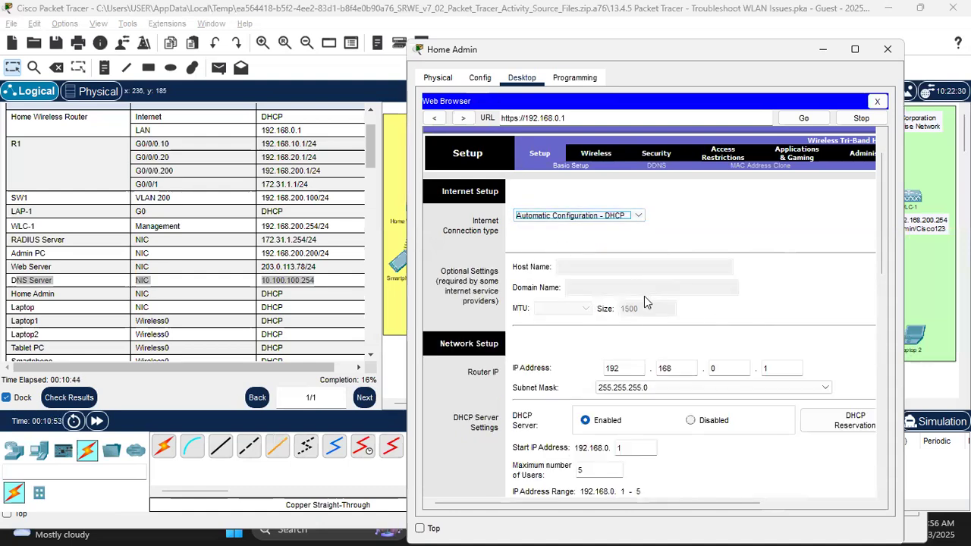
{"action": "scroll", "coordinate": [645, 304], "scroll_direction": "down", "scroll_amount": 6}
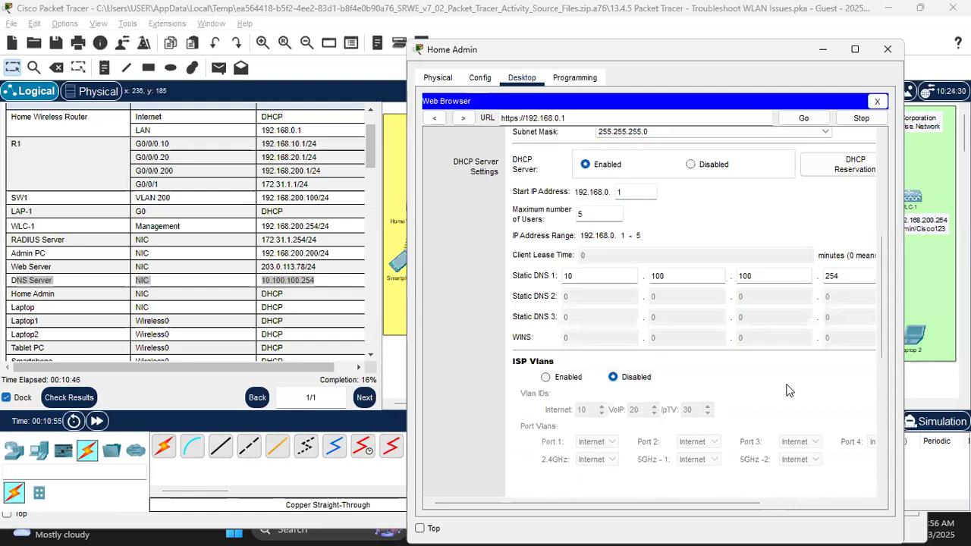
{"action": "scroll", "coordinate": [758, 391], "scroll_direction": "down", "scroll_amount": 6}
{"action": "left_click", "coordinate": [737, 473]}
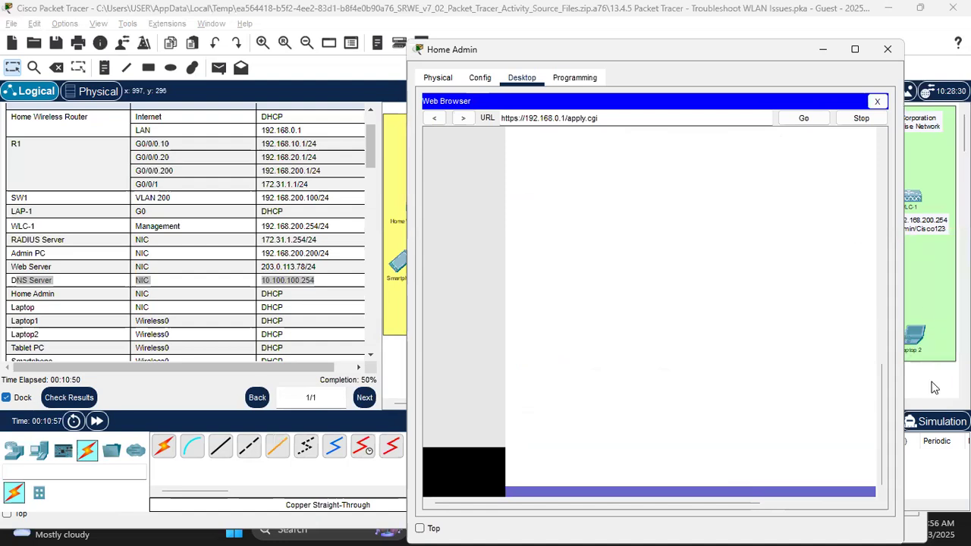
{"action": "left_click_drag", "start_coordinate": [667, 502], "coordinate": [546, 498]}
{"action": "left_click_drag", "start_coordinate": [880, 441], "coordinate": [885, 177]}
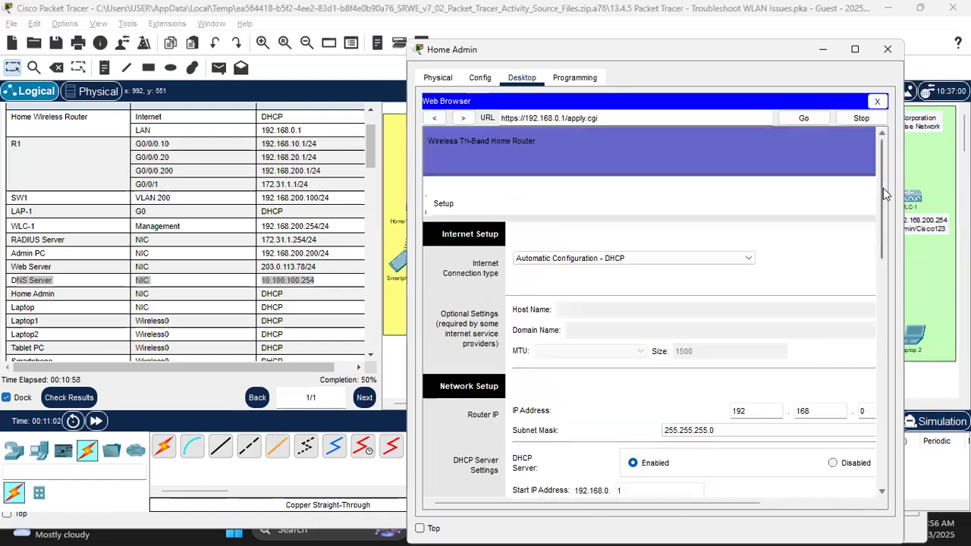
{"action": "left_click_drag", "start_coordinate": [533, 500], "coordinate": [682, 321]}
{"action": "left_click_drag", "start_coordinate": [880, 231], "coordinate": [874, 503]}
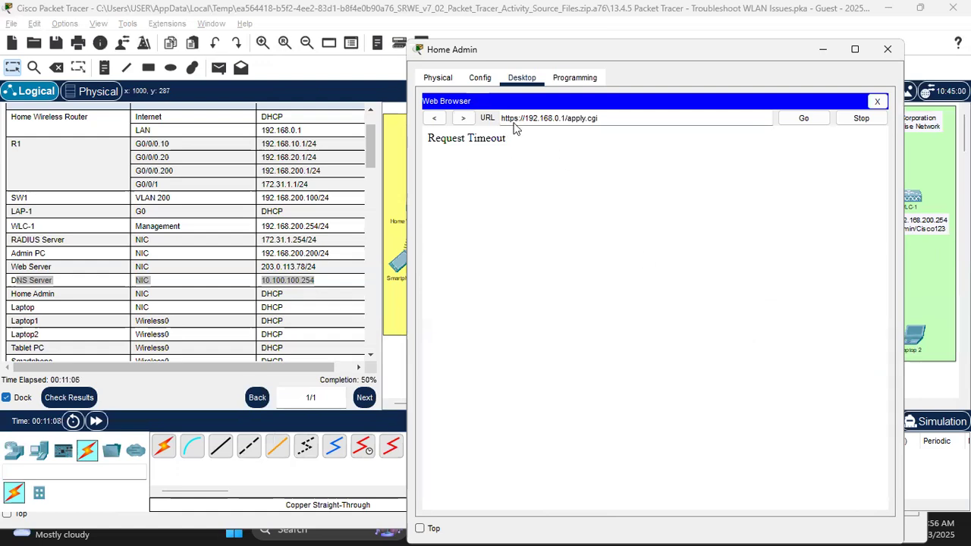
{"action": "key", "text": "BackSpace"}
{"action": "key", "text": "BackSpace"}
{"action": "key", "text": "BackSpace"}
{"action": "key", "text": "BackSpace"}
{"action": "key", "text": "BackSpace"}
{"action": "key", "text": "BackSpace"}
{"action": "left_click", "coordinate": [805, 120]}
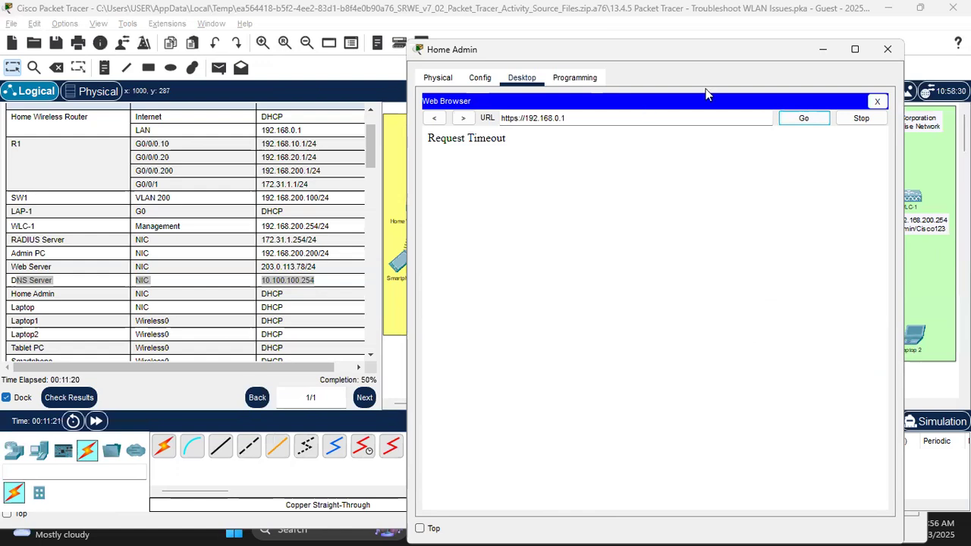
{"action": "left_click", "coordinate": [390, 366]}
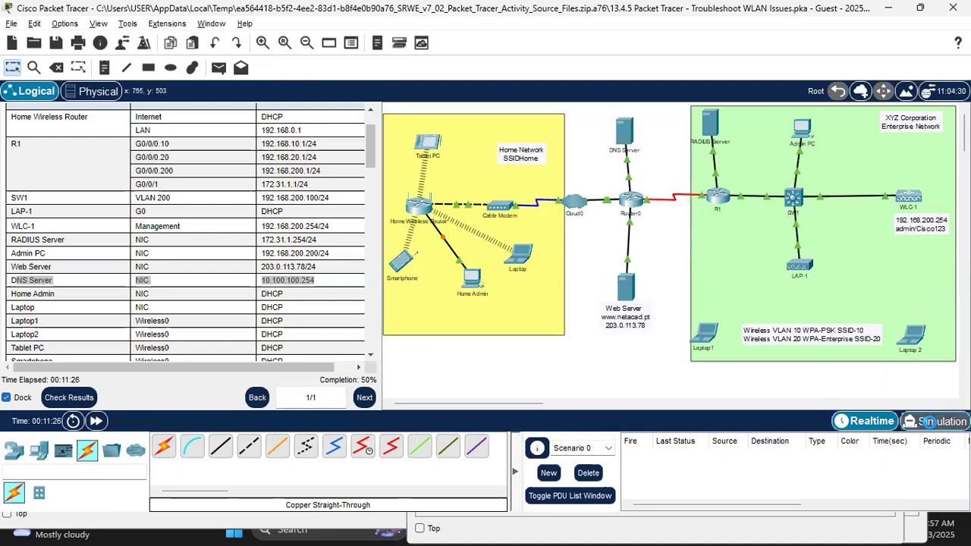
Step: Switch to Simulation, advance traffic with Capture/Forward, and return to Realtime
{"action": "left_click", "coordinate": [934, 421]}
{"action": "left_click", "coordinate": [878, 336]}
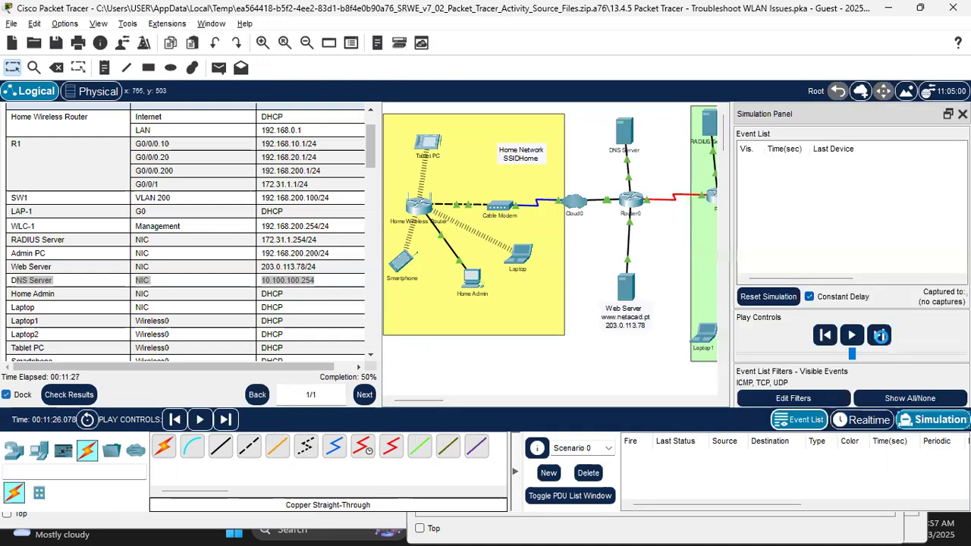
{"action": "left_click", "coordinate": [871, 420]}
Step: Review Home Admin's router page: DHCP range 192.168.0.1–5 and DNS 10.100.100.254, then minimize it
{"action": "left_click", "coordinate": [472, 279]}
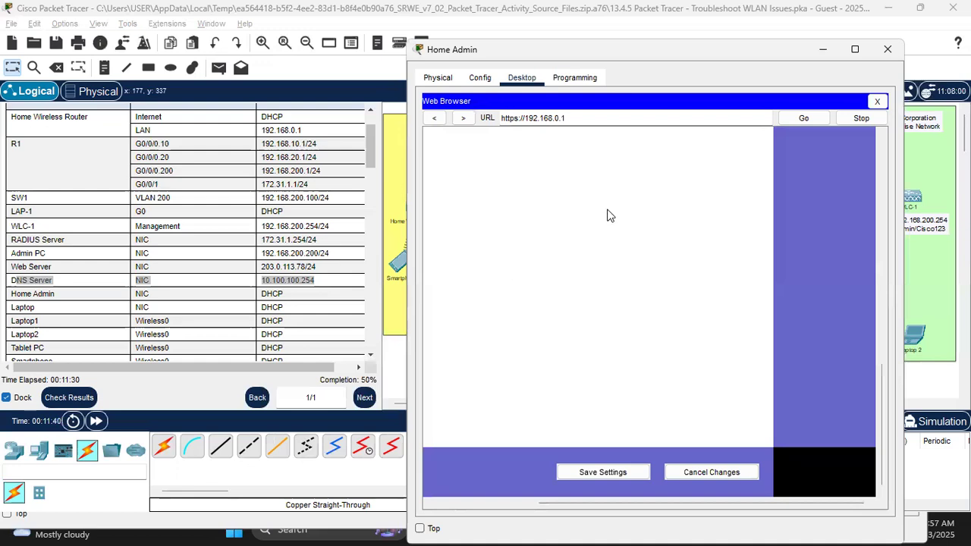
{"action": "left_click_drag", "start_coordinate": [882, 448], "coordinate": [882, 205]}
{"action": "left_click_drag", "start_coordinate": [636, 502], "coordinate": [508, 458]}
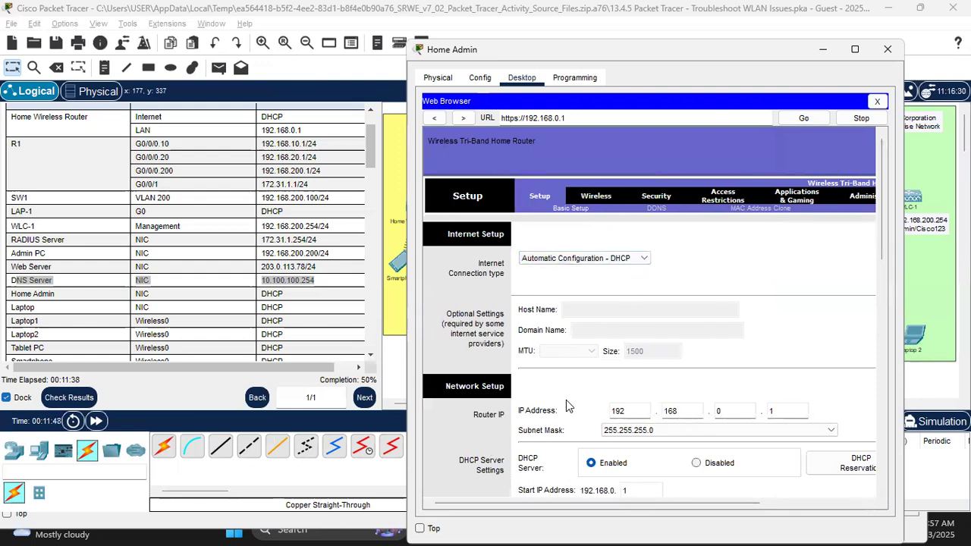
{"action": "scroll", "coordinate": [455, 427], "scroll_direction": "down", "scroll_amount": 3}
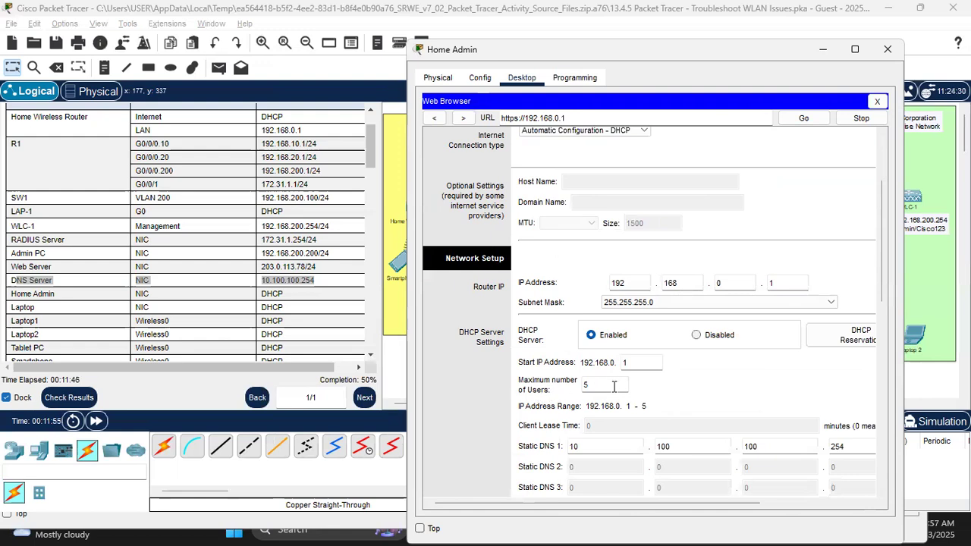
{"action": "left_click", "coordinate": [394, 304]}
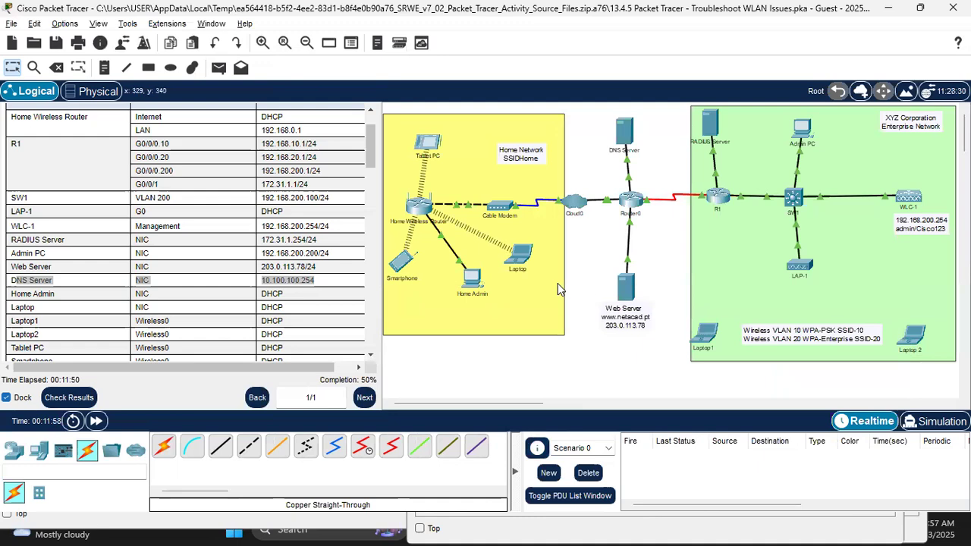
{"action": "key", "text": "alt+Tab"}
{"action": "scroll", "coordinate": [701, 401], "scroll_direction": "down", "scroll_amount": 1}
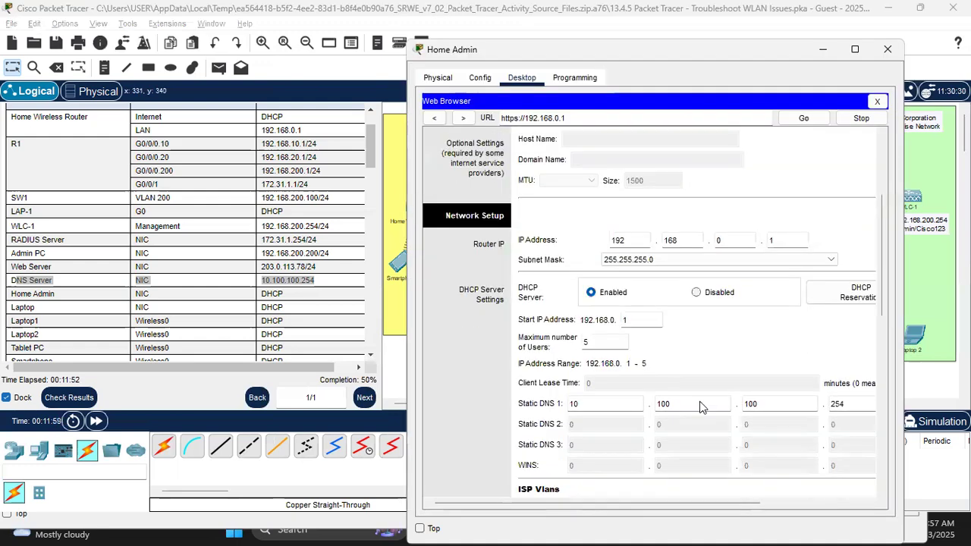
{"action": "scroll", "coordinate": [701, 406], "scroll_direction": "down", "scroll_amount": 3}
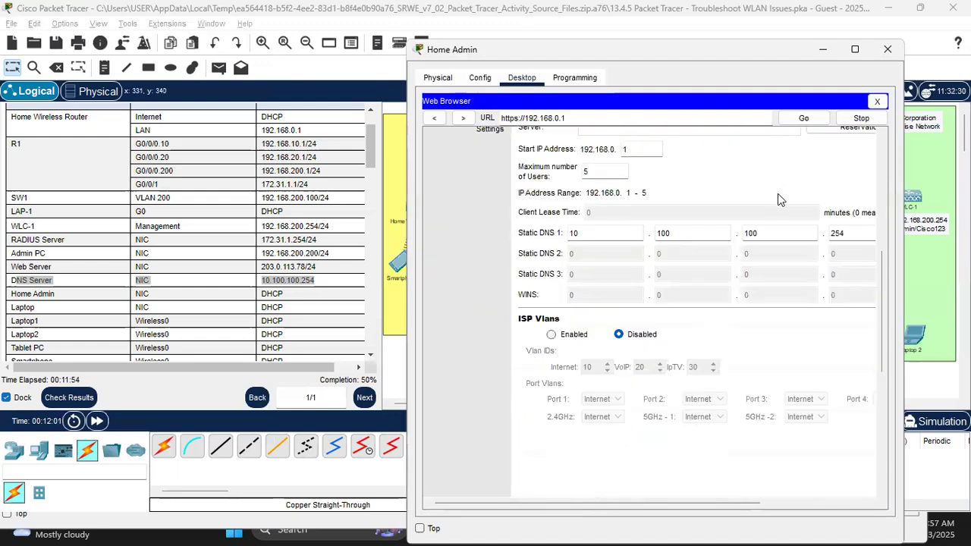
{"action": "left_click", "coordinate": [822, 48]}
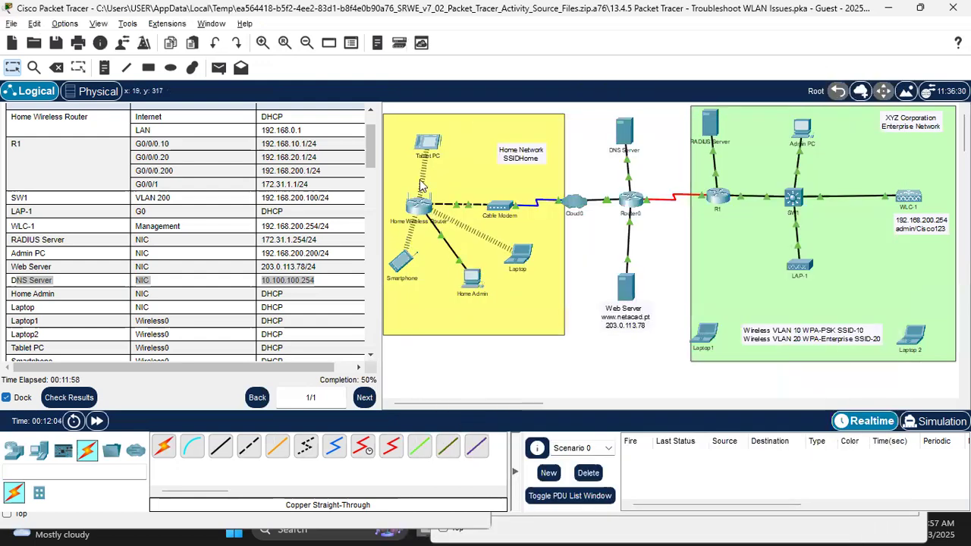
{"action": "left_click", "coordinate": [425, 146]}
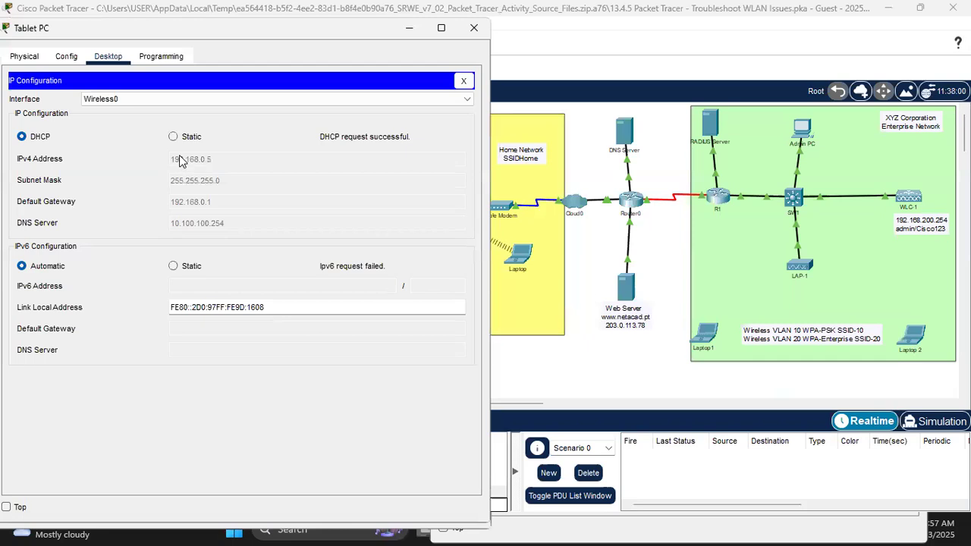
{"action": "left_click", "coordinate": [463, 81]}
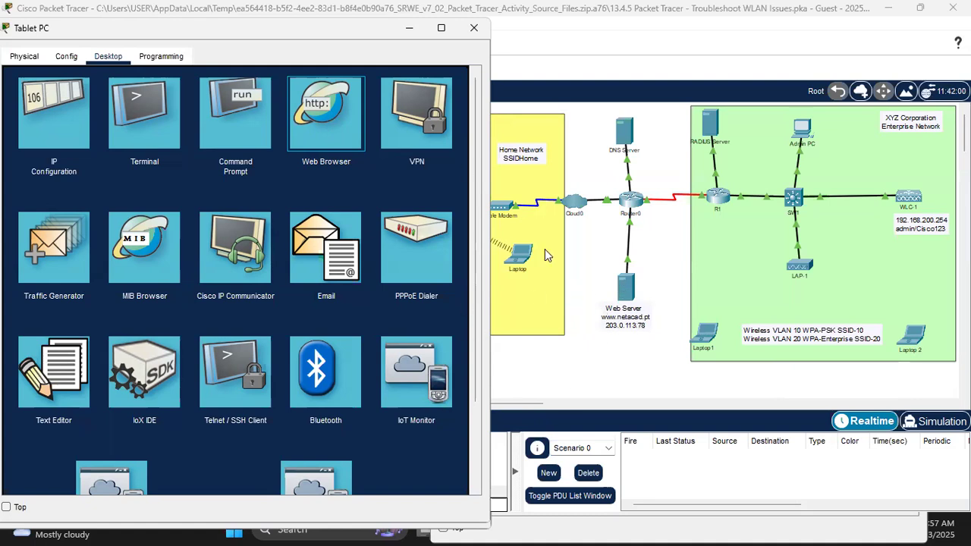
{"action": "left_click", "coordinate": [325, 122]}
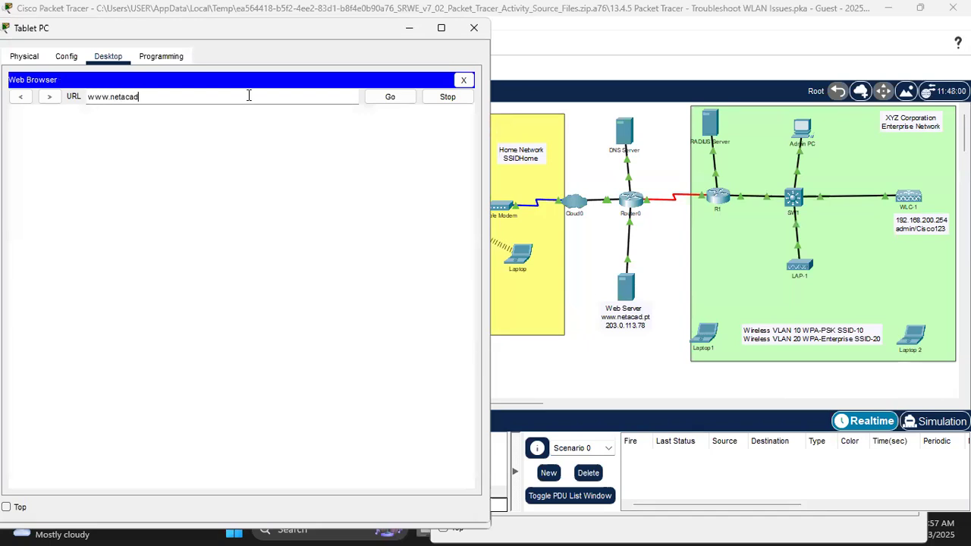
{"action": "type", "text": "pt"}
{"action": "key", "text": "Return"}
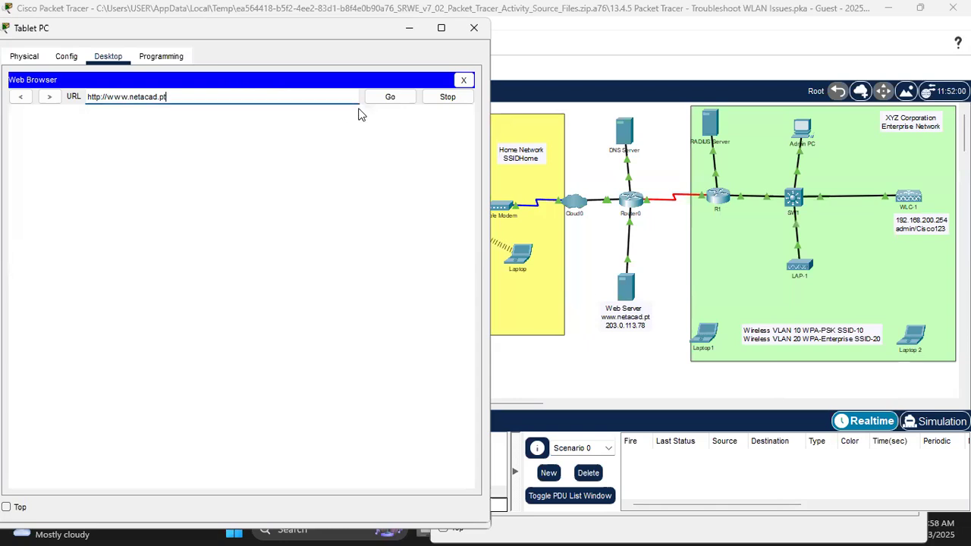
{"action": "left_click", "coordinate": [922, 422]}
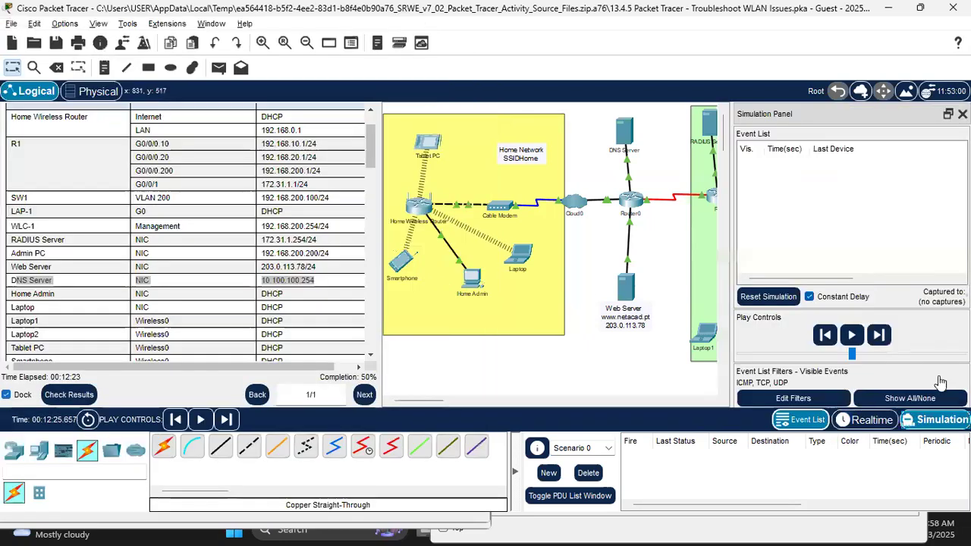
Step: Step the simulation forward several events and keep the Tablet PC window on top
{"action": "left_click", "coordinate": [882, 338]}
{"action": "left_click", "coordinate": [882, 338]}
{"action": "left_click", "coordinate": [882, 338]}
{"action": "left_click", "coordinate": [883, 339]}
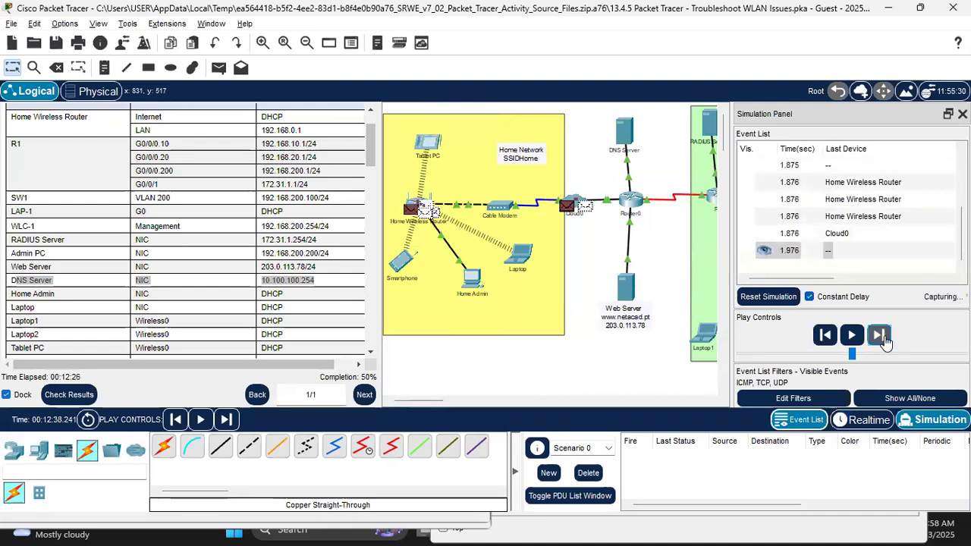
{"action": "left_click", "coordinate": [882, 339]}
{"action": "left_click", "coordinate": [882, 338]}
{"action": "left_click", "coordinate": [882, 338]}
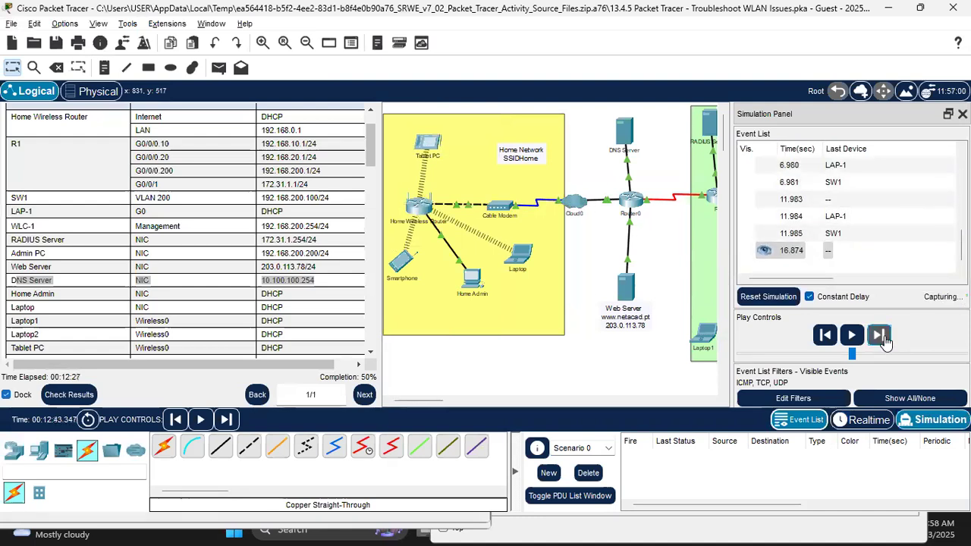
{"action": "left_click", "coordinate": [882, 338]}
{"action": "left_click", "coordinate": [882, 339]}
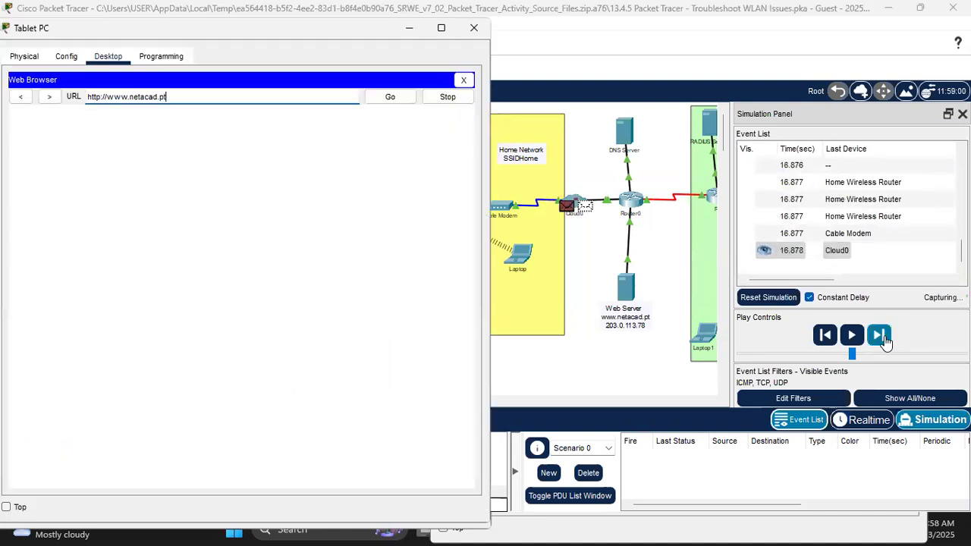
{"action": "left_click", "coordinate": [6, 508]}
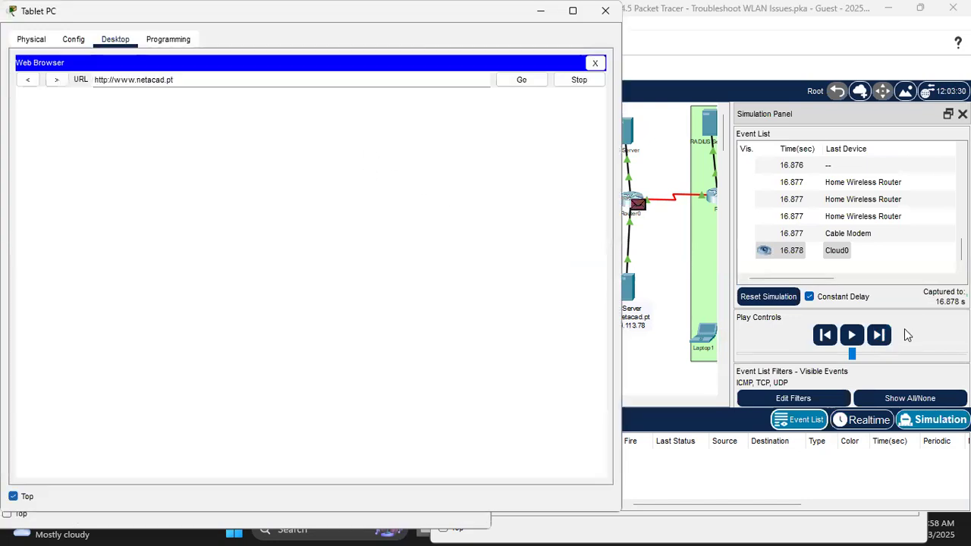
Step: Keep stepping until the WLC Activity Website loads, then return to Realtime and minimize the tablet
{"action": "left_click", "coordinate": [878, 336]}
{"action": "left_click", "coordinate": [879, 336]}
{"action": "left_click", "coordinate": [879, 336]}
{"action": "left_click", "coordinate": [879, 336]}
{"action": "left_click", "coordinate": [878, 336]}
{"action": "left_click", "coordinate": [879, 336]}
{"action": "left_click", "coordinate": [879, 336]}
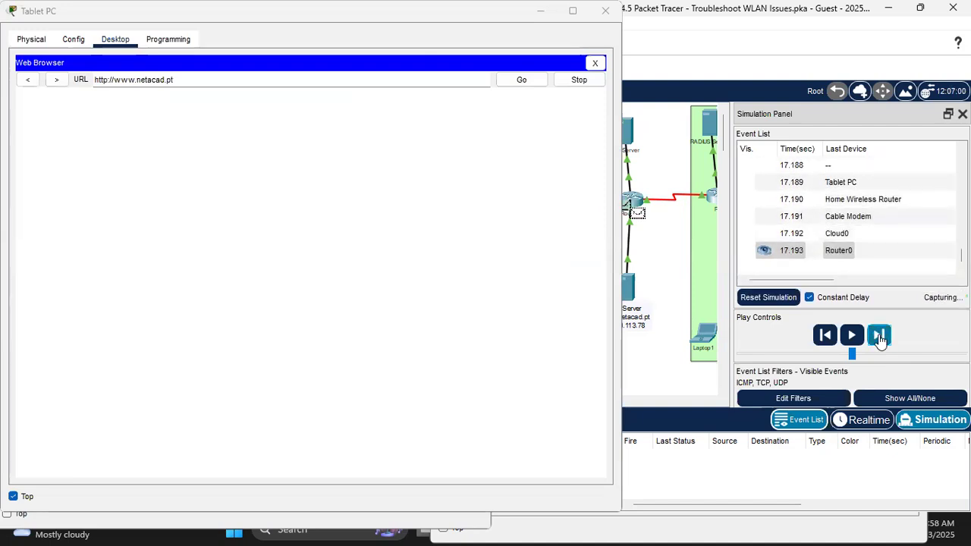
{"action": "left_click", "coordinate": [878, 336]}
{"action": "left_click", "coordinate": [878, 336]}
{"action": "left_click", "coordinate": [879, 336]}
{"action": "left_click", "coordinate": [878, 336]}
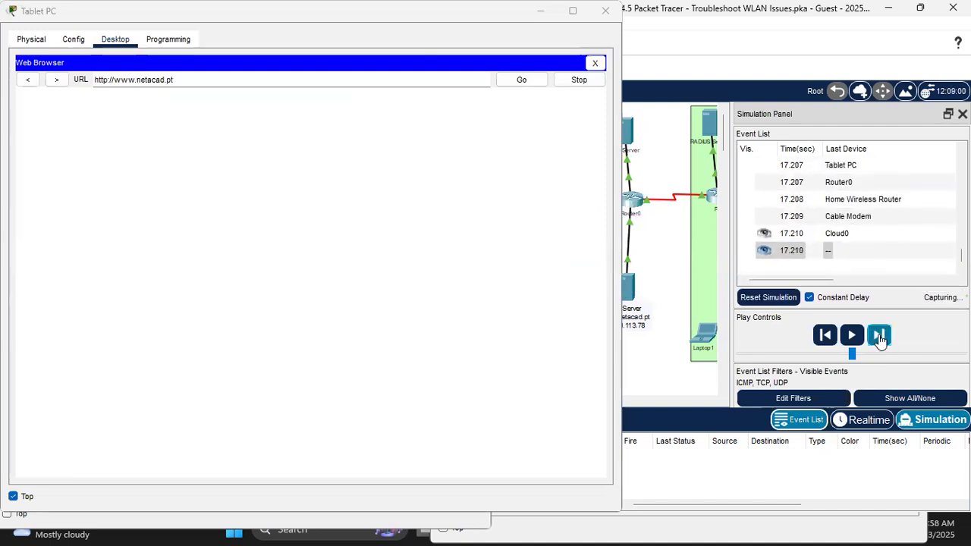
{"action": "left_click", "coordinate": [878, 336]}
{"action": "left_click", "coordinate": [878, 336]}
{"action": "left_click", "coordinate": [878, 336]}
{"action": "left_click", "coordinate": [878, 336]}
{"action": "left_click", "coordinate": [878, 336]}
{"action": "left_click", "coordinate": [878, 336]}
{"action": "left_click", "coordinate": [878, 336]}
{"action": "left_click", "coordinate": [878, 336]}
{"action": "left_click", "coordinate": [878, 336]}
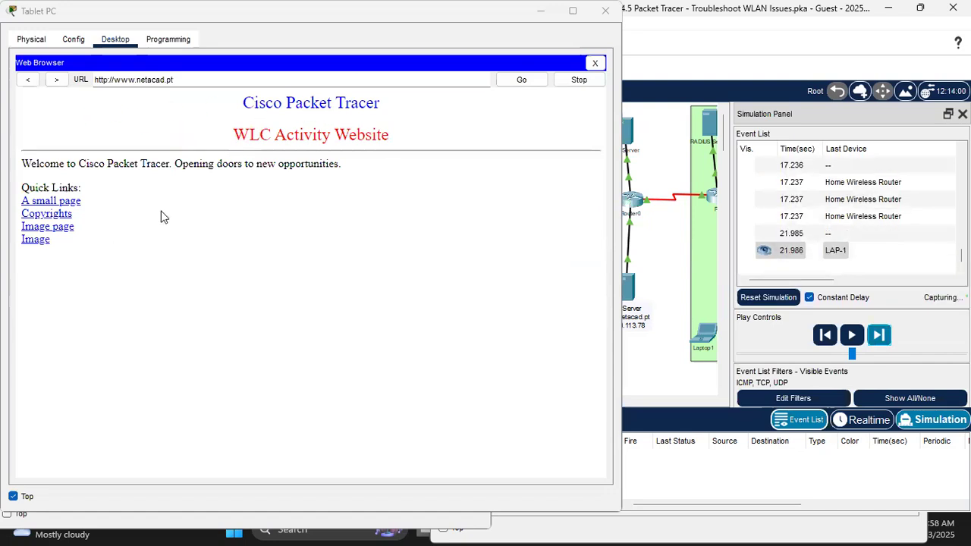
{"action": "left_click", "coordinate": [869, 419]}
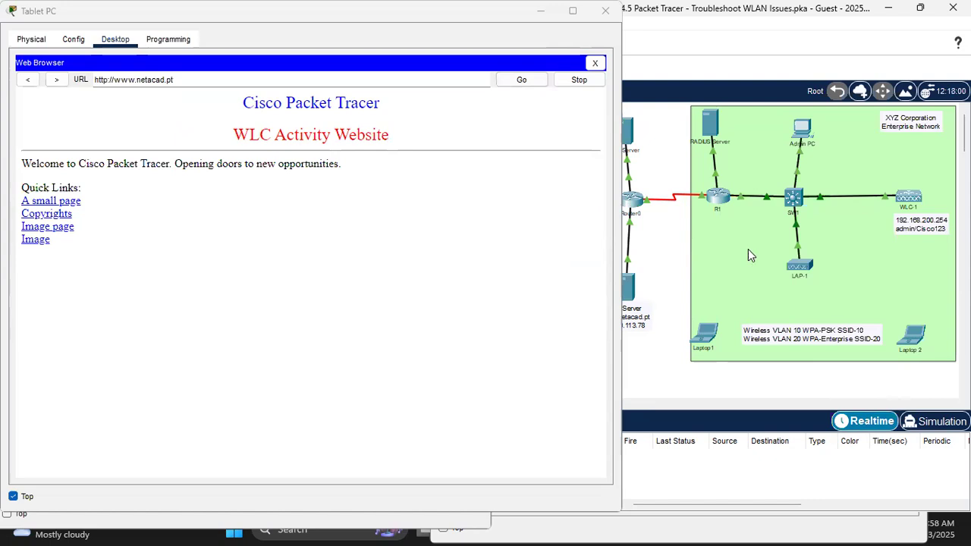
{"action": "left_click", "coordinate": [541, 11]}
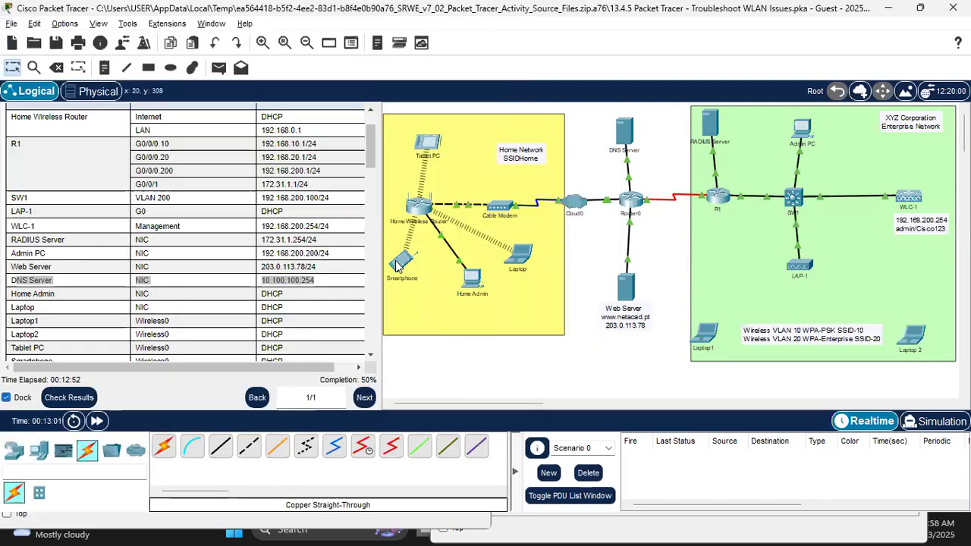
Step: Check the Smartphone's 192.168.0.2 address, then browse wwww.netacad.pt, which returns Host Name Unresolved
{"action": "left_click", "coordinate": [396, 265]}
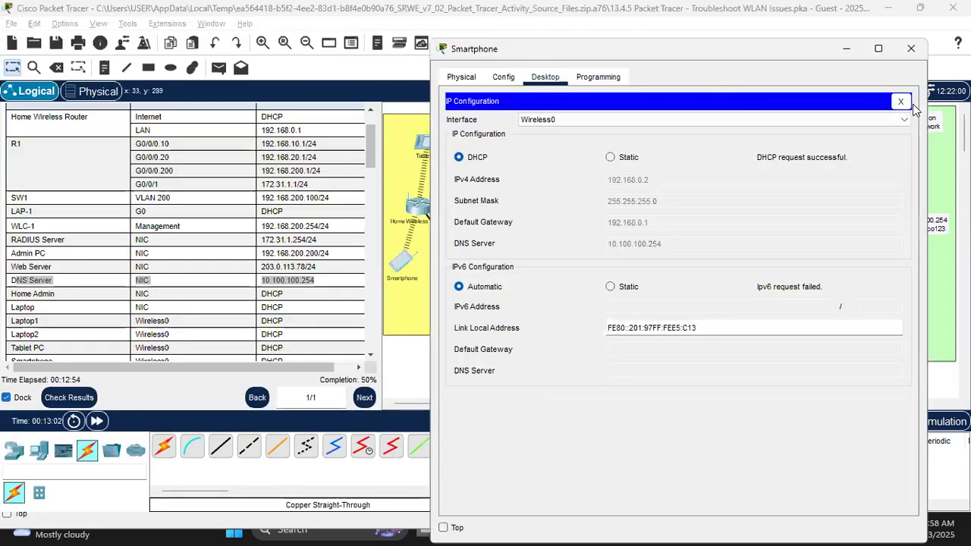
{"action": "left_click", "coordinate": [900, 101]}
{"action": "left_click", "coordinate": [774, 141]}
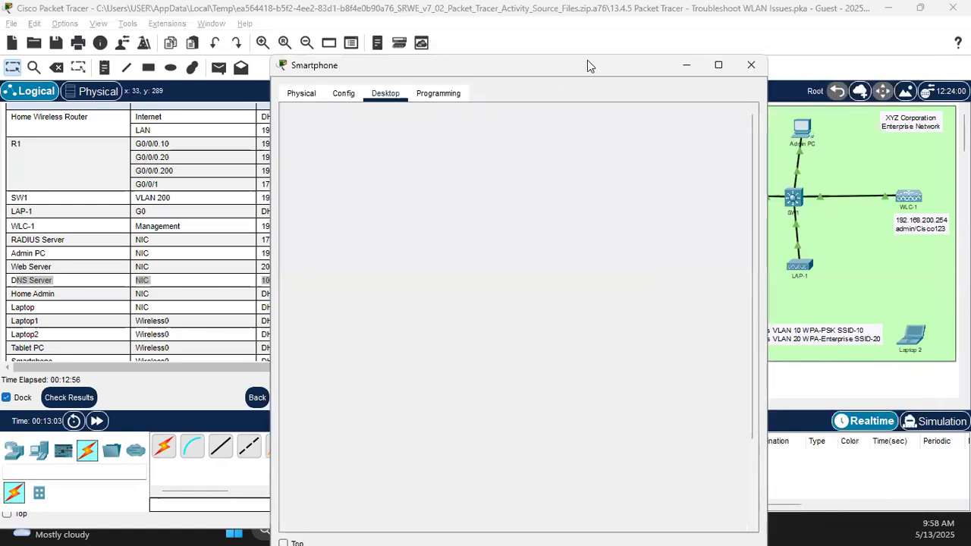
{"action": "left_click_drag", "start_coordinate": [588, 63], "coordinate": [403, 66]}
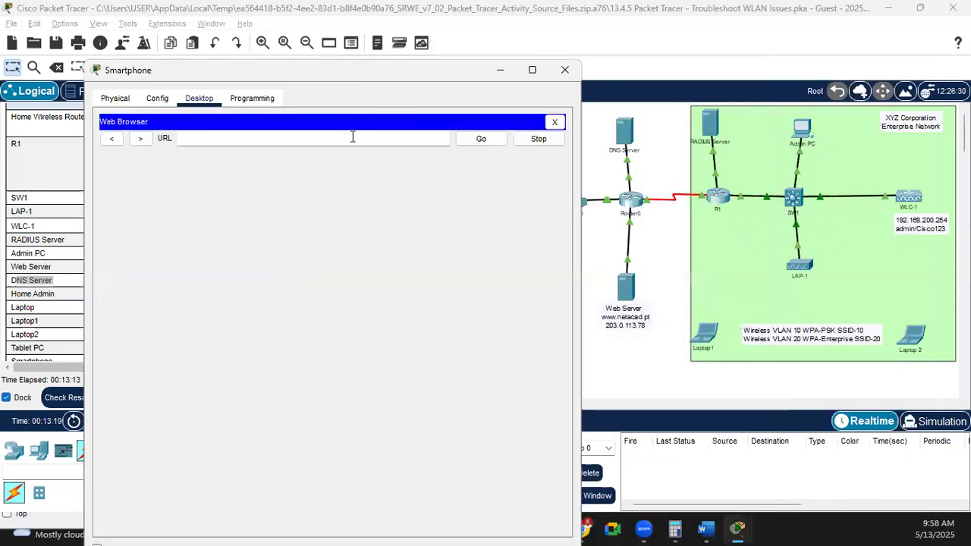
{"action": "type", "text": "wwww.netacad.pt"}
{"action": "key", "text": "Return"}
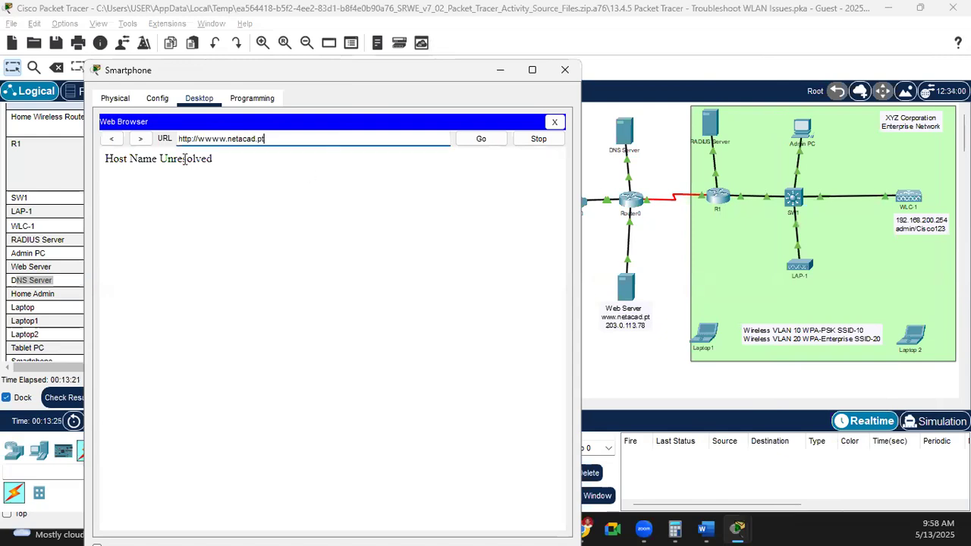
{"action": "left_click", "coordinate": [481, 139]}
{"action": "left_click", "coordinate": [636, 358]}
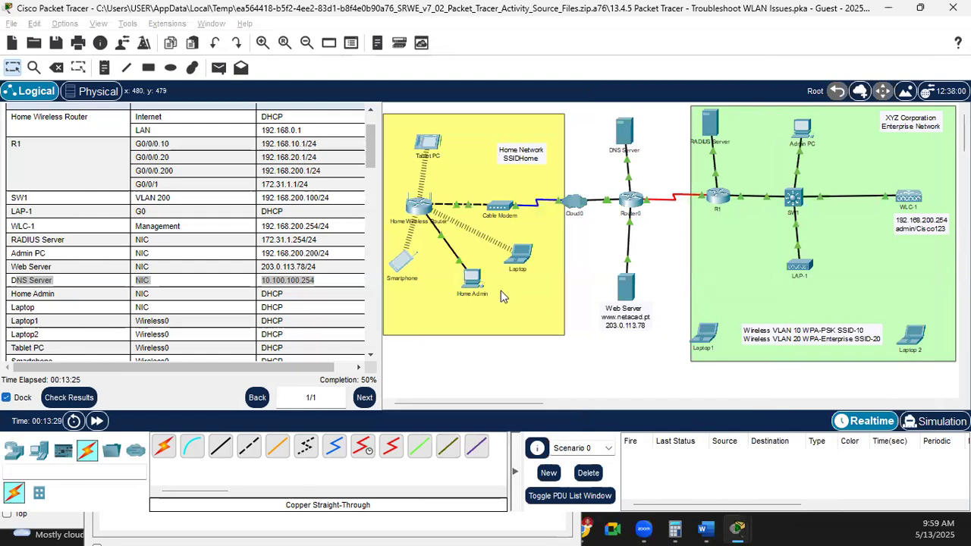
Step: Reopen the Smartphone and recheck its DHCP-assigned IP configuration
{"action": "left_click", "coordinate": [412, 258]}
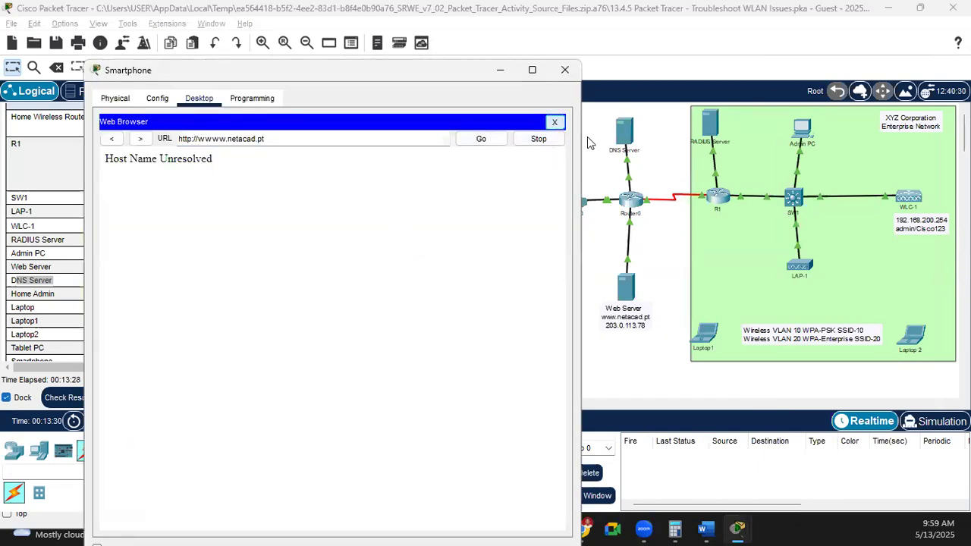
{"action": "left_click", "coordinate": [555, 122]}
{"action": "left_click", "coordinate": [154, 152]}
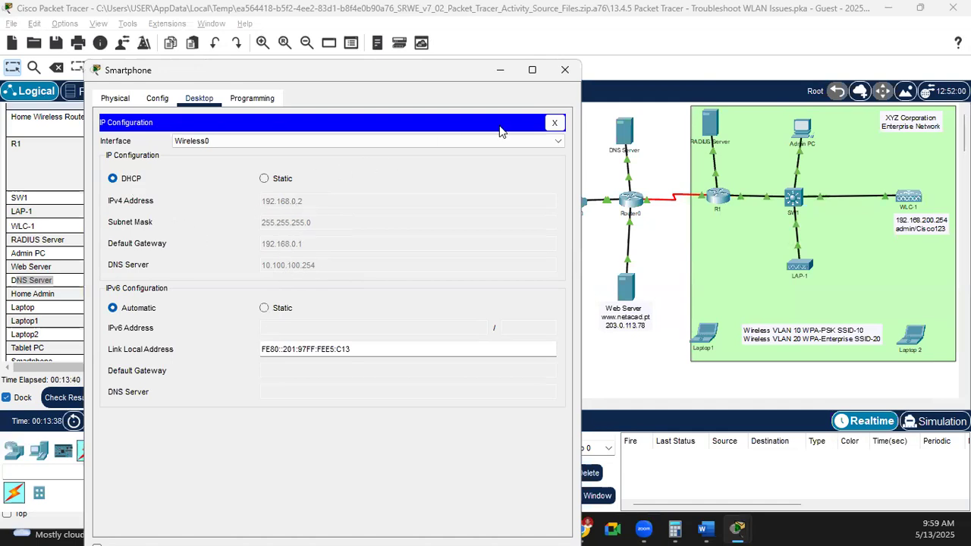
{"action": "left_click", "coordinate": [554, 124]}
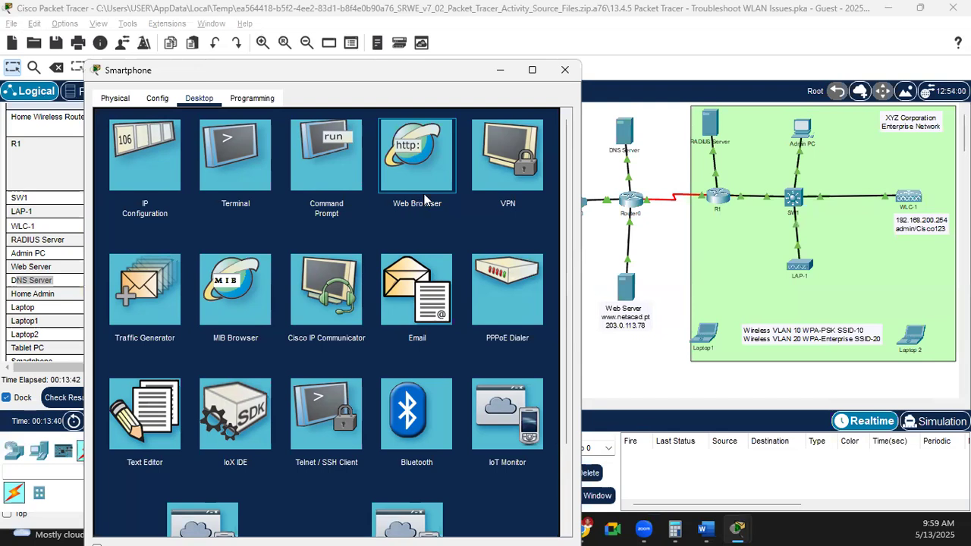
{"action": "left_click", "coordinate": [428, 148]}
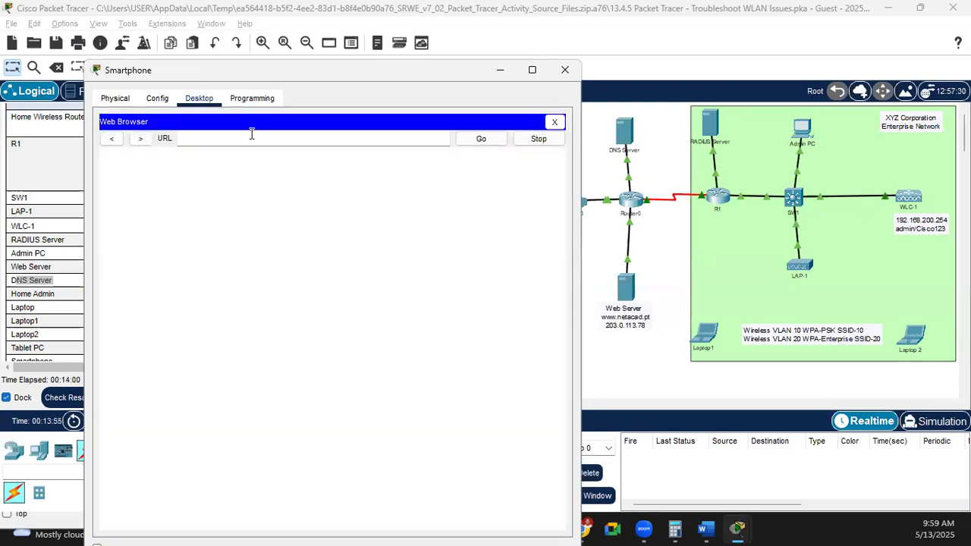
{"action": "type", "text": "w.netacad.pt"}
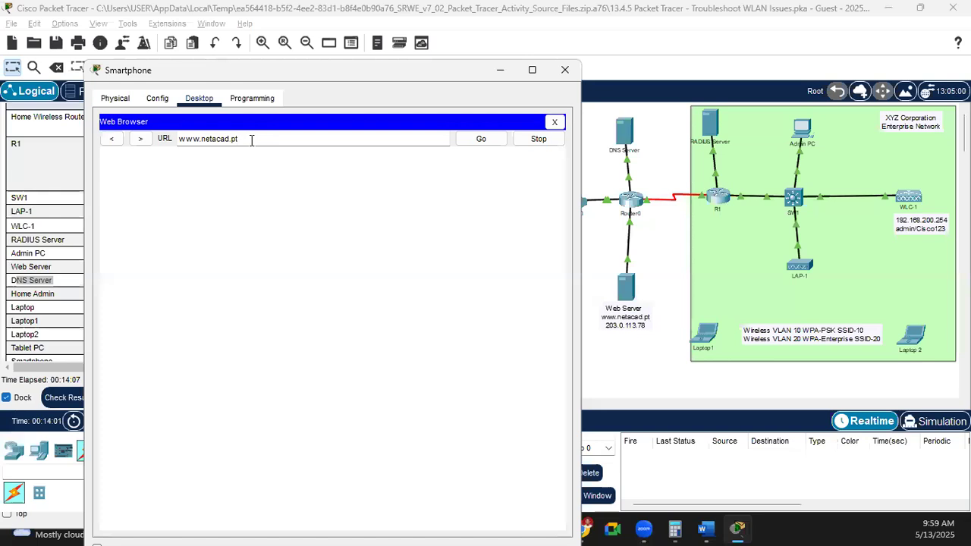
{"action": "key", "text": "Return"}
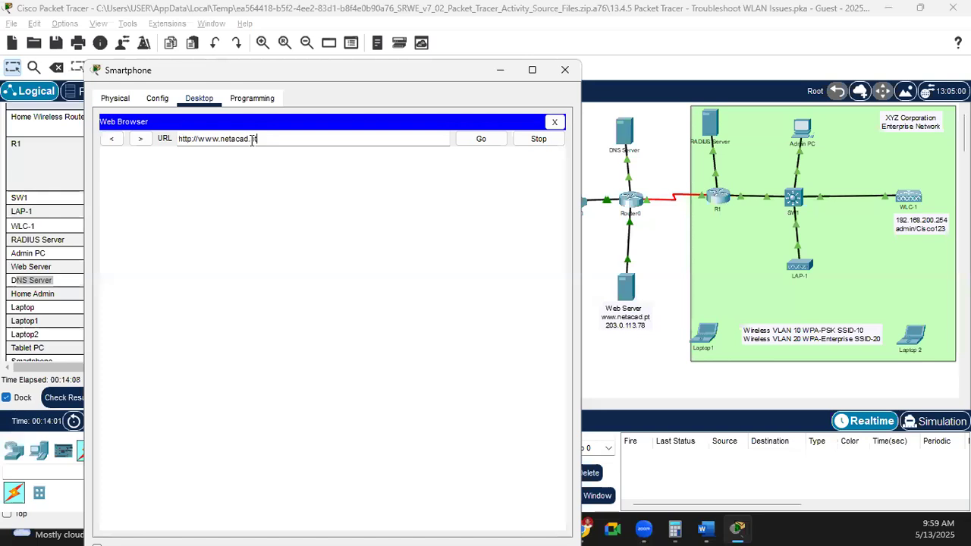
{"action": "left_click_drag", "start_coordinate": [263, 161], "coordinate": [362, 310]}
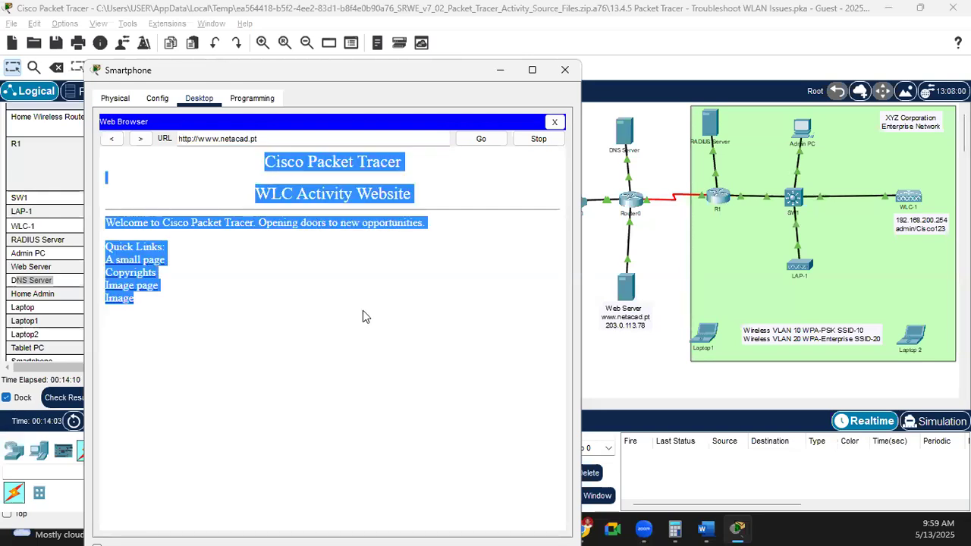
{"action": "left_click", "coordinate": [564, 70]}
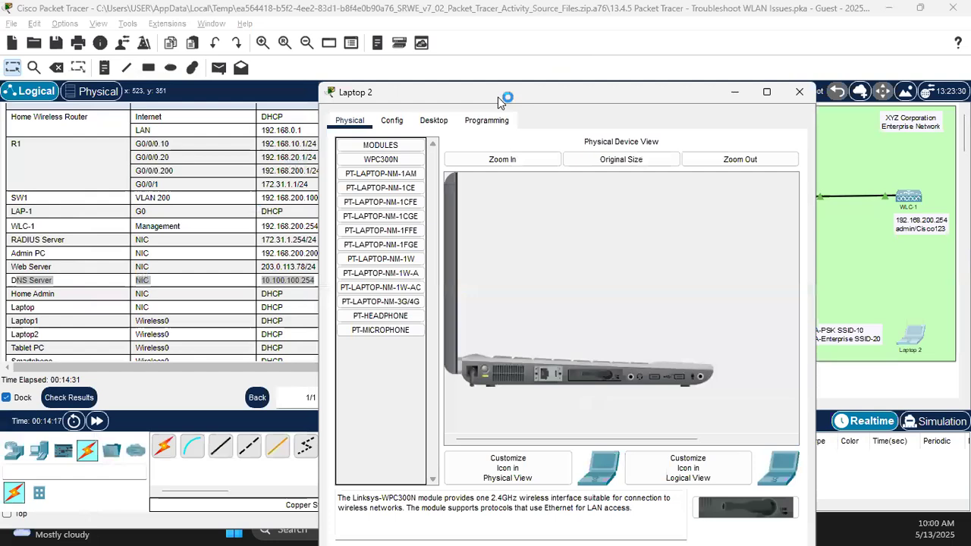
Step: Refresh Laptop 2's PC Wireless network list, find no networks, and close the window
{"action": "left_click", "coordinate": [549, 93]}
{"action": "left_click", "coordinate": [491, 269]}
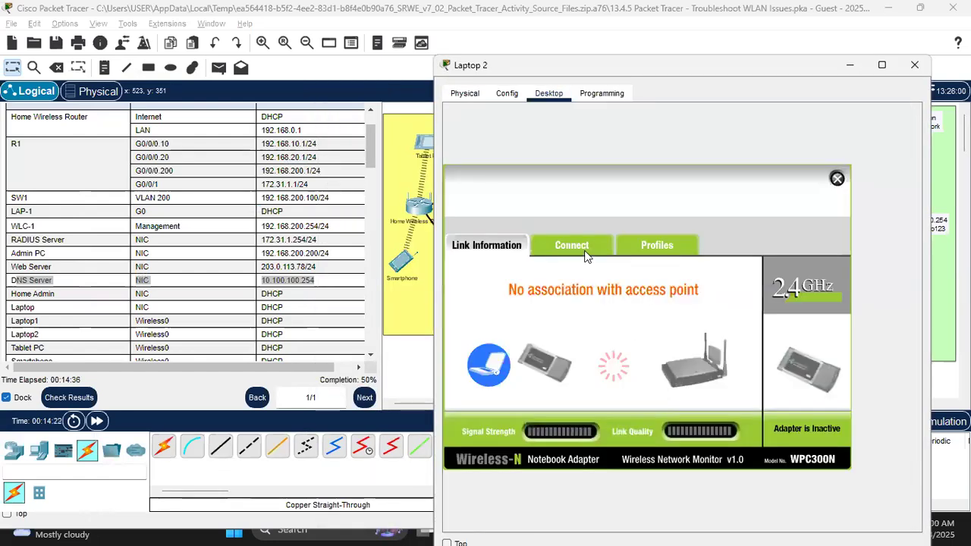
{"action": "left_click", "coordinate": [584, 249]}
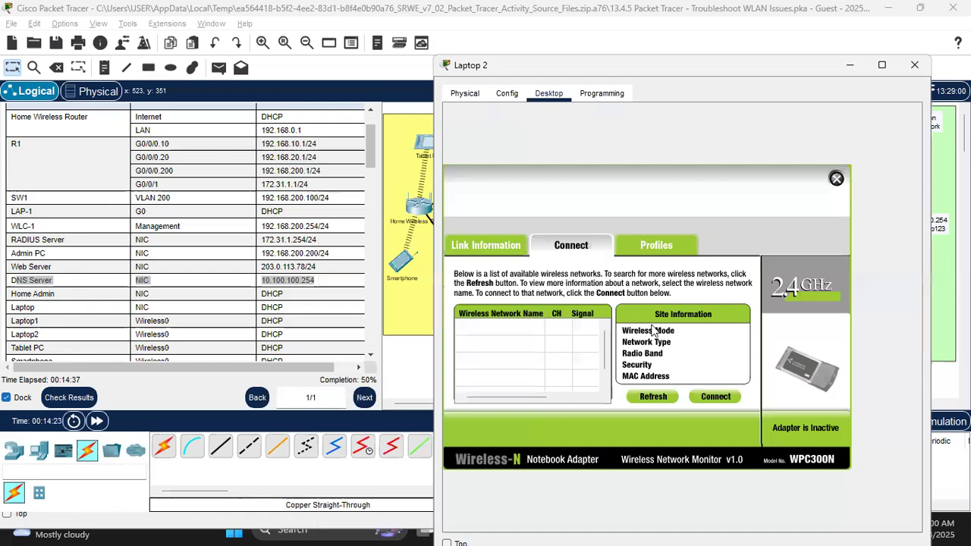
{"action": "left_click", "coordinate": [651, 397]}
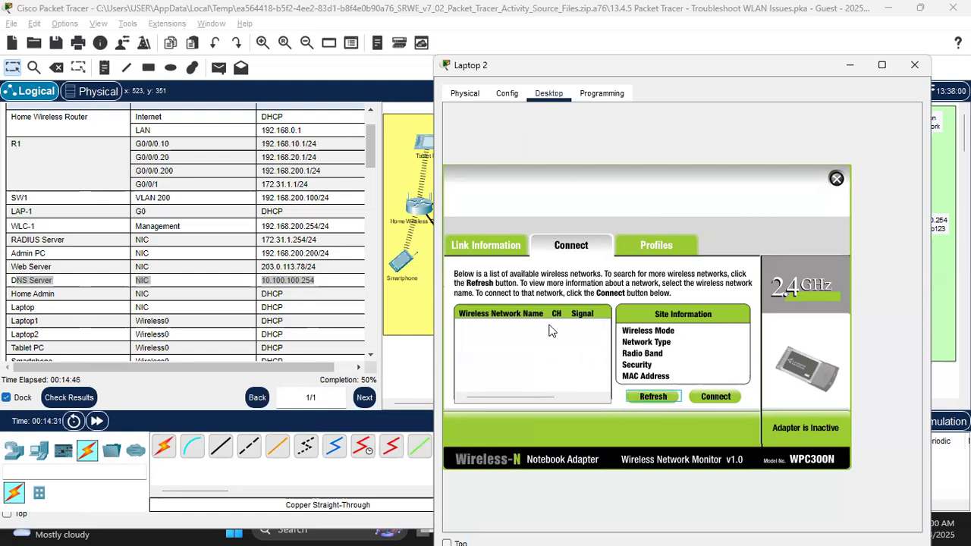
{"action": "left_click", "coordinate": [914, 69]}
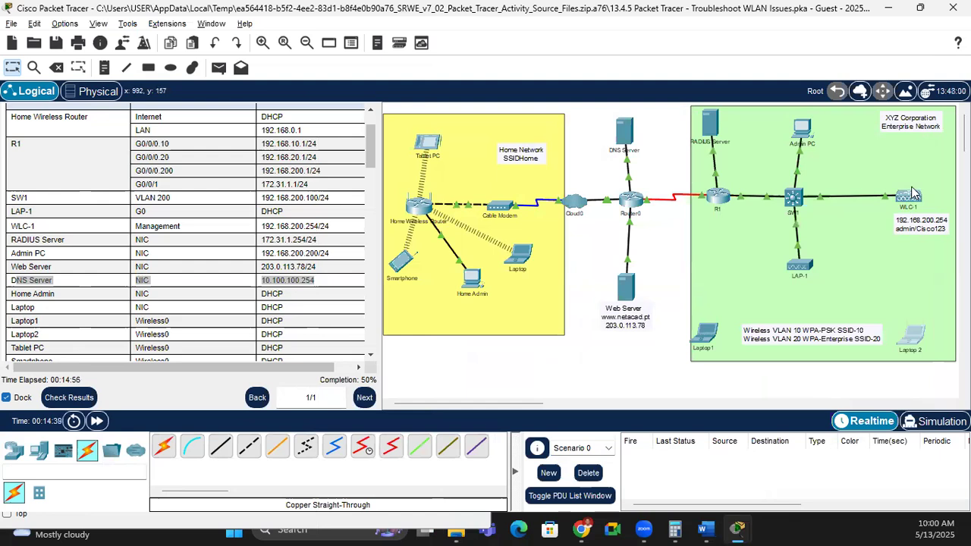
{"action": "left_click", "coordinate": [803, 129]}
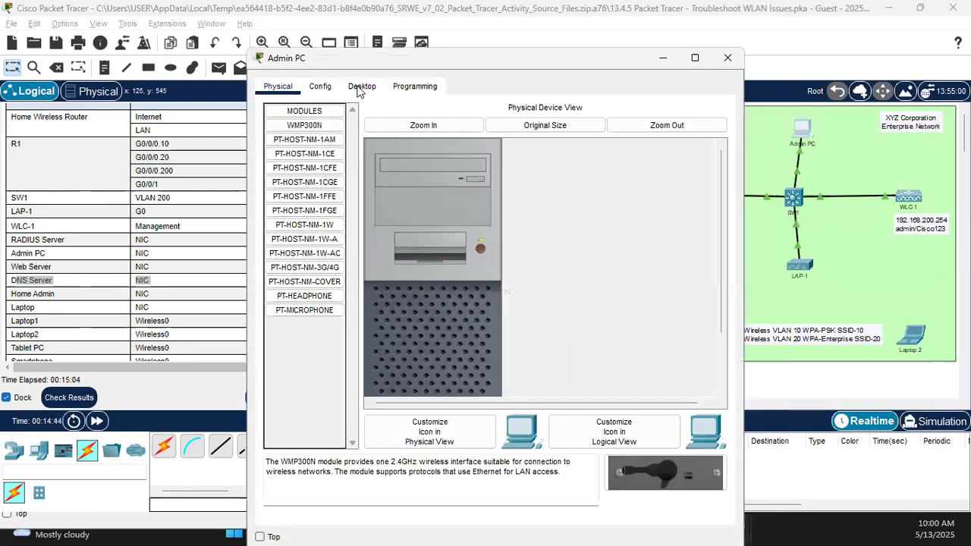
{"action": "left_click", "coordinate": [362, 85]}
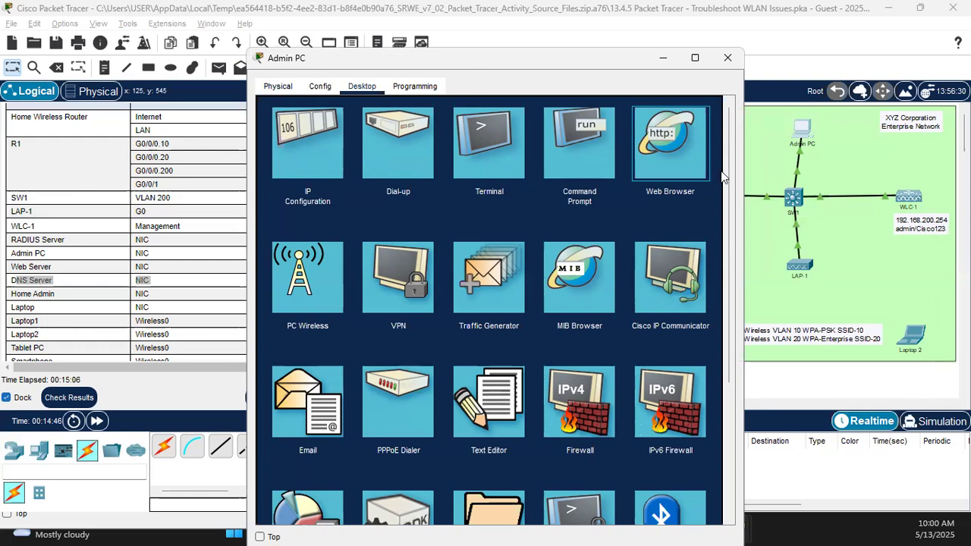
{"action": "left_click", "coordinate": [668, 166]}
{"action": "left_click", "coordinate": [489, 124]}
{"action": "type", "text": "https"}
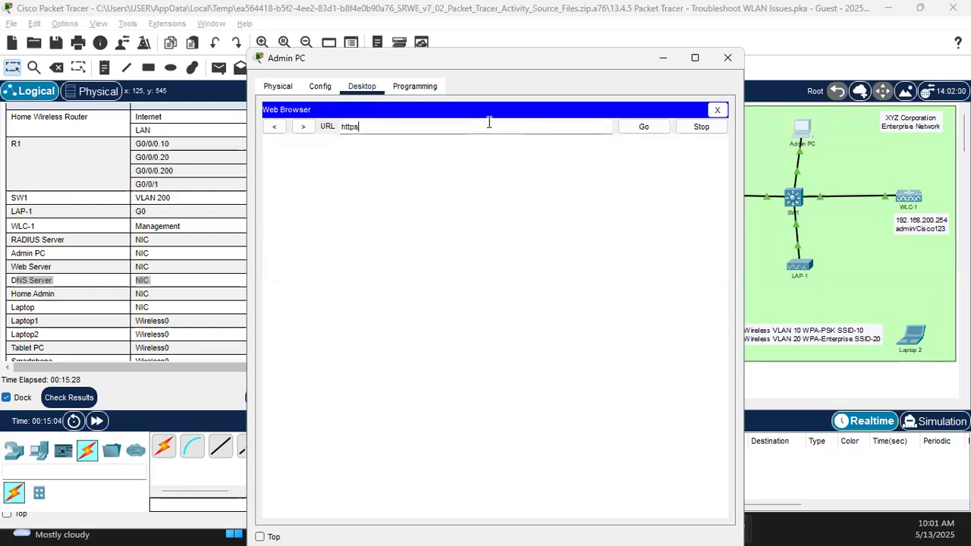
{"action": "type", "text": "://192.168.200.2"}
{"action": "key", "text": "Return"}
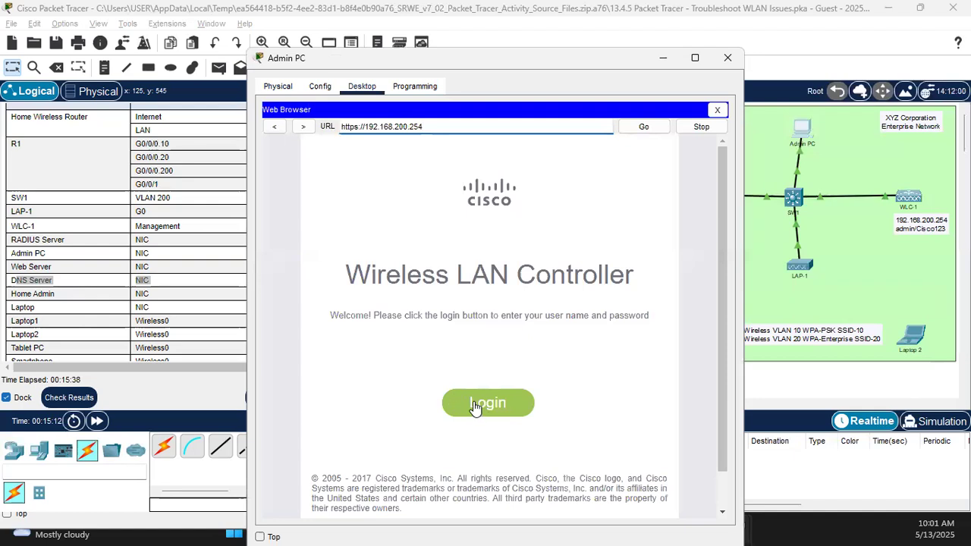
Step: Sign in to WLC-1 with the admin account and the administrator password
{"action": "left_click", "coordinate": [475, 406]}
{"action": "type", "text": "admin"}
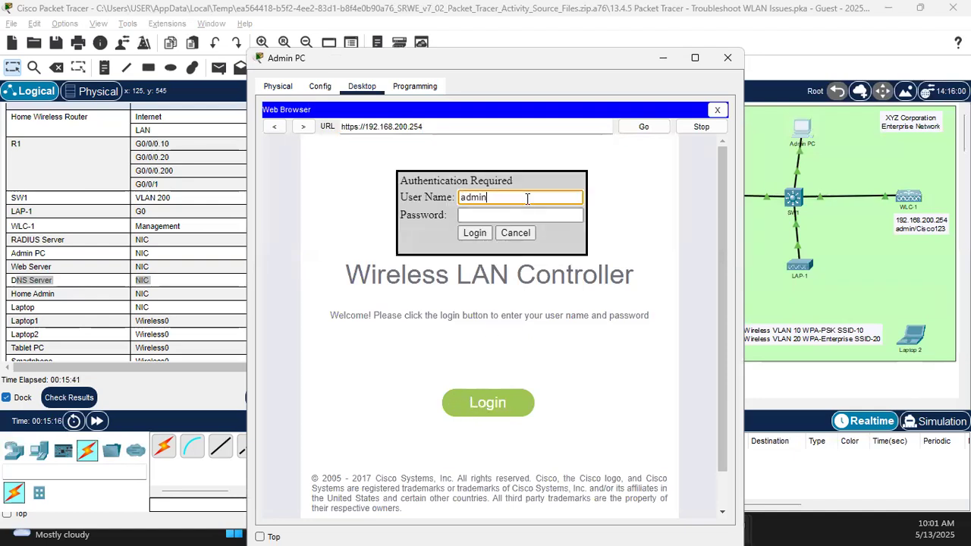
{"action": "key", "text": "Tab"}
{"action": "type", "text": "C"}
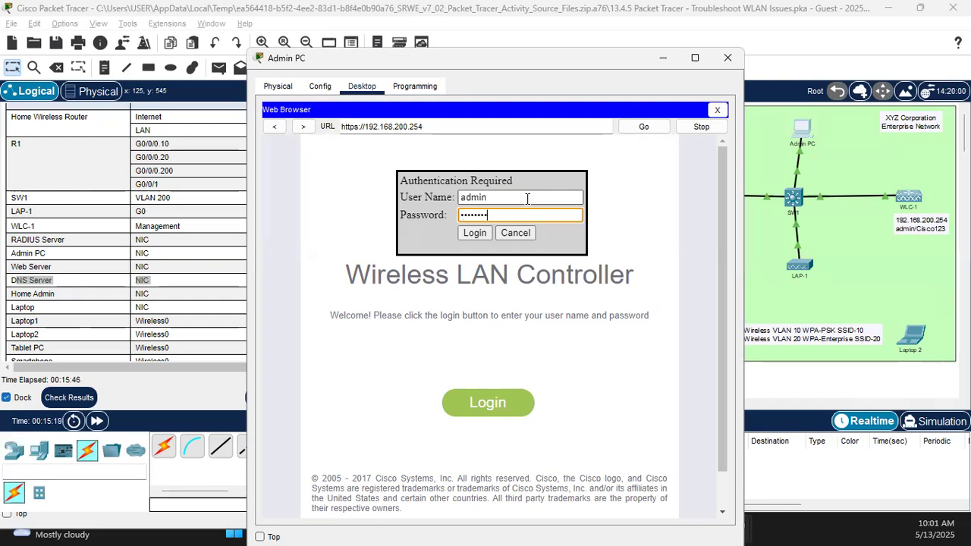
{"action": "left_click", "coordinate": [473, 233]}
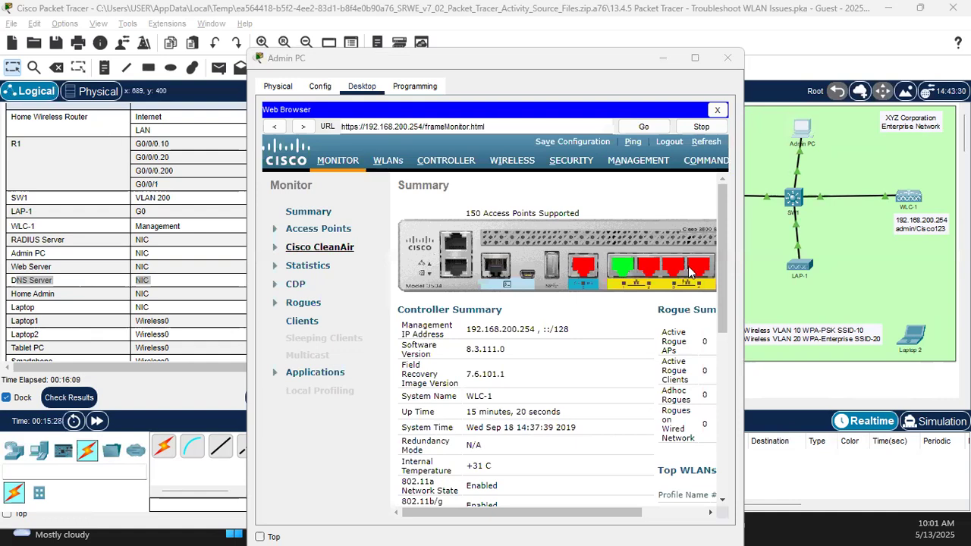
Step: Show the controller's WLANs list, move the Admin PC window aside, and return to the instructions
{"action": "left_click", "coordinate": [387, 162]}
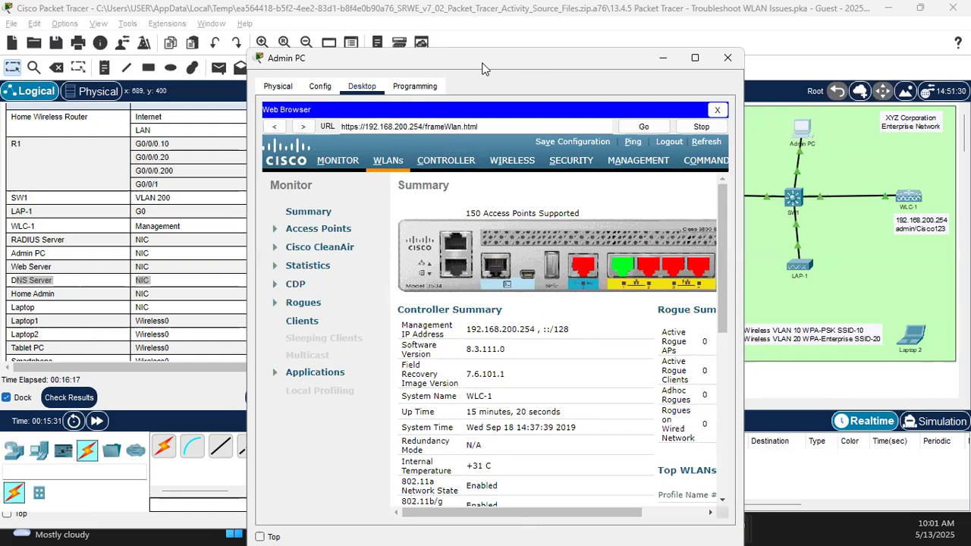
{"action": "left_click_drag", "start_coordinate": [484, 69], "coordinate": [338, 33]}
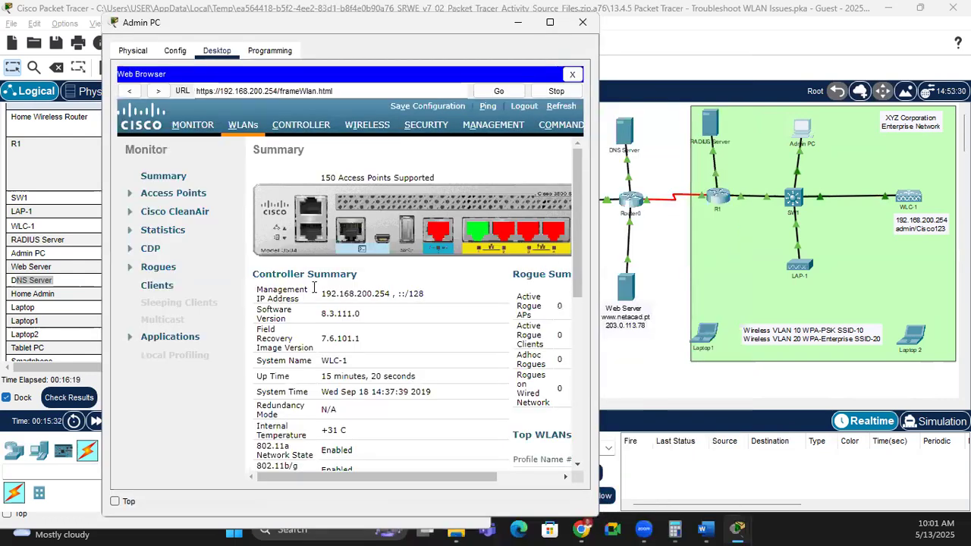
{"action": "scroll", "coordinate": [349, 308], "scroll_direction": "down", "scroll_amount": 1}
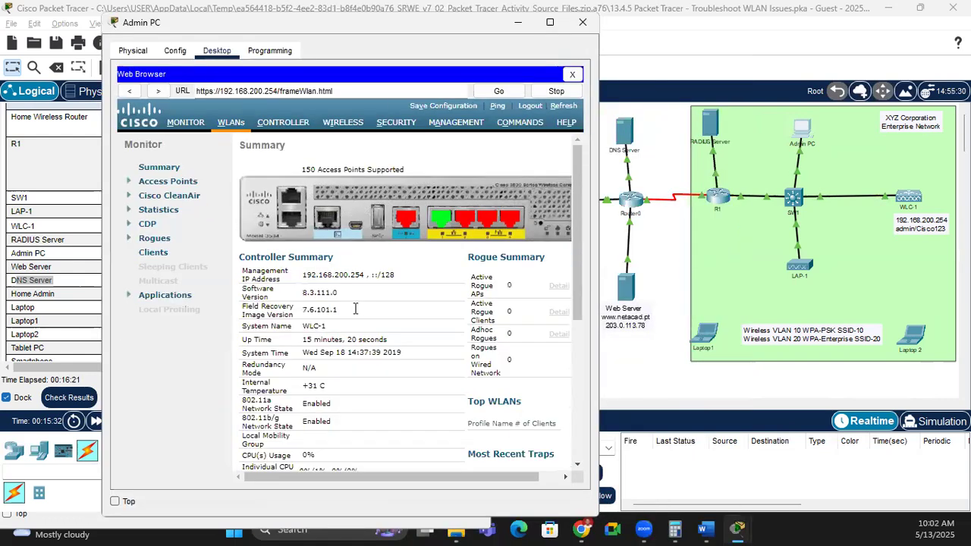
{"action": "scroll", "coordinate": [355, 309], "scroll_direction": "down", "scroll_amount": 1}
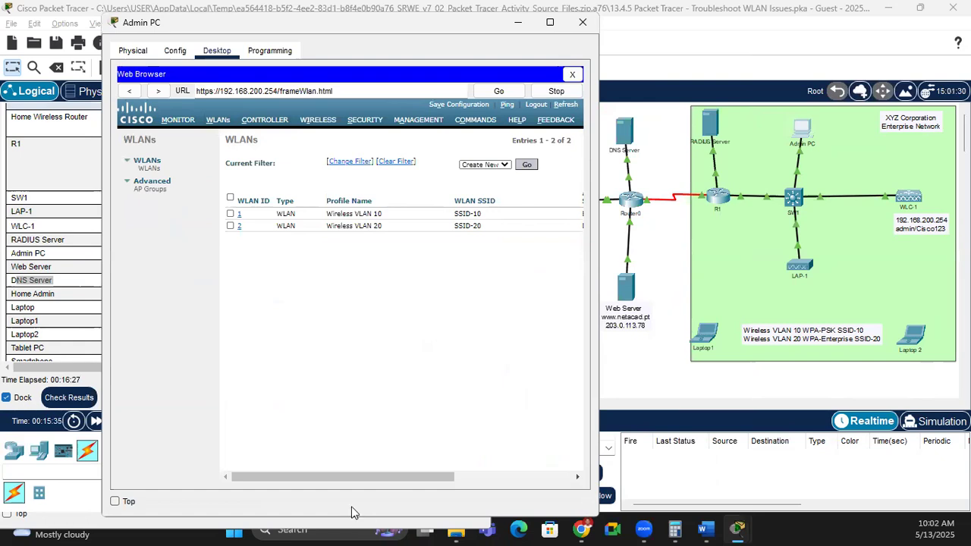
{"action": "left_click", "coordinate": [39, 268]}
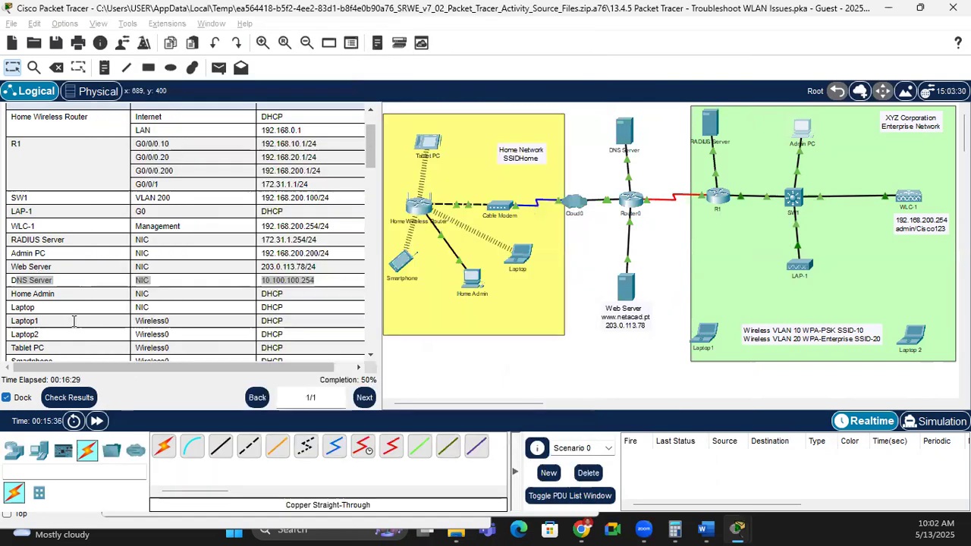
Step: Highlight VLAN 10's settings and authentication type in the WLAN Information table, then return to the controller
{"action": "scroll", "coordinate": [73, 321], "scroll_direction": "down", "scroll_amount": 6}
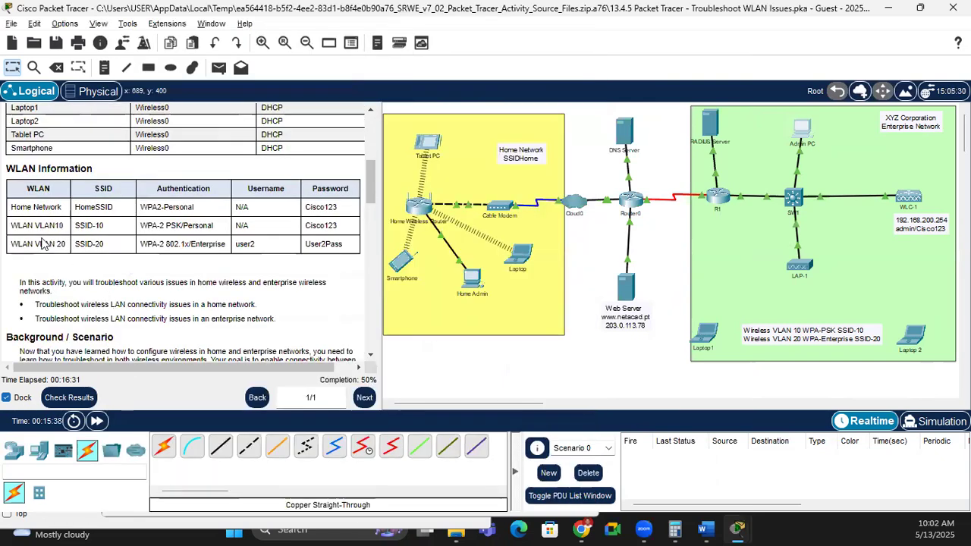
{"action": "left_click_drag", "start_coordinate": [35, 225], "coordinate": [98, 240]}
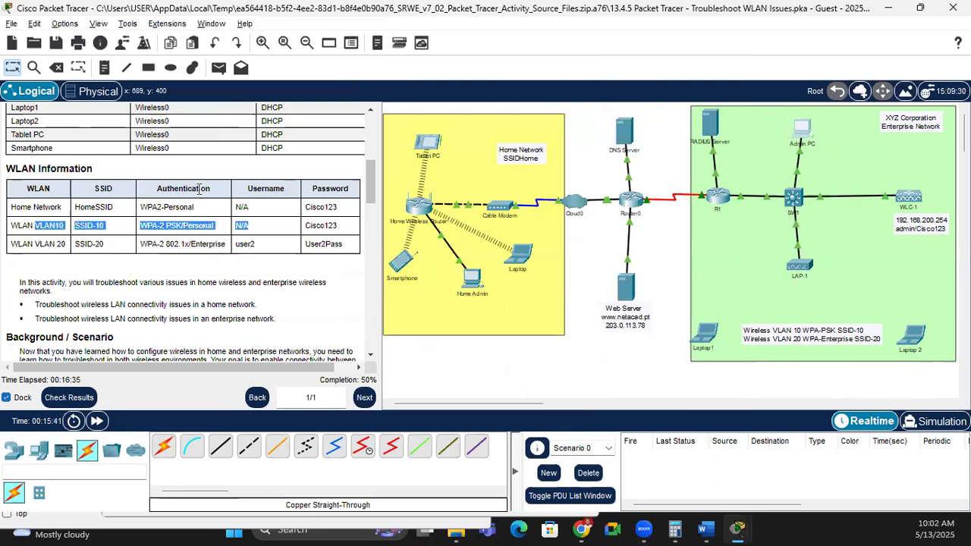
{"action": "left_click_drag", "start_coordinate": [212, 228], "coordinate": [223, 244]}
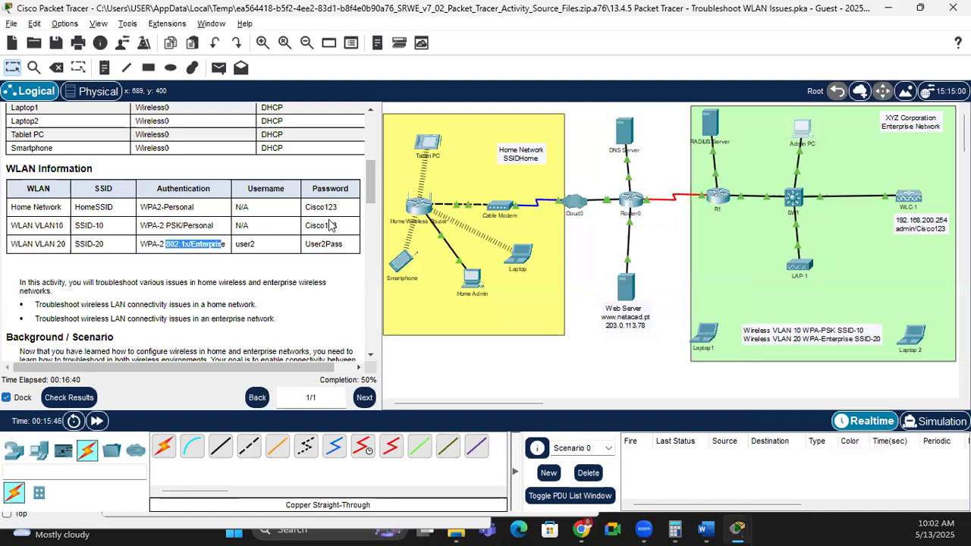
{"action": "key", "text": "alt+Tab"}
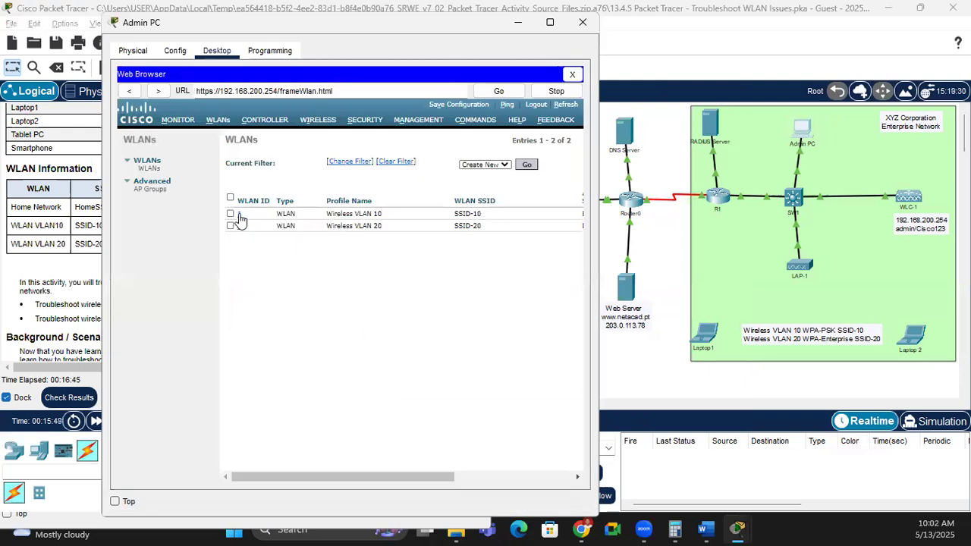
Step: Open Wireless VLAN 10's edit page and compare its authentication with the activity table
{"action": "left_click", "coordinate": [240, 217]}
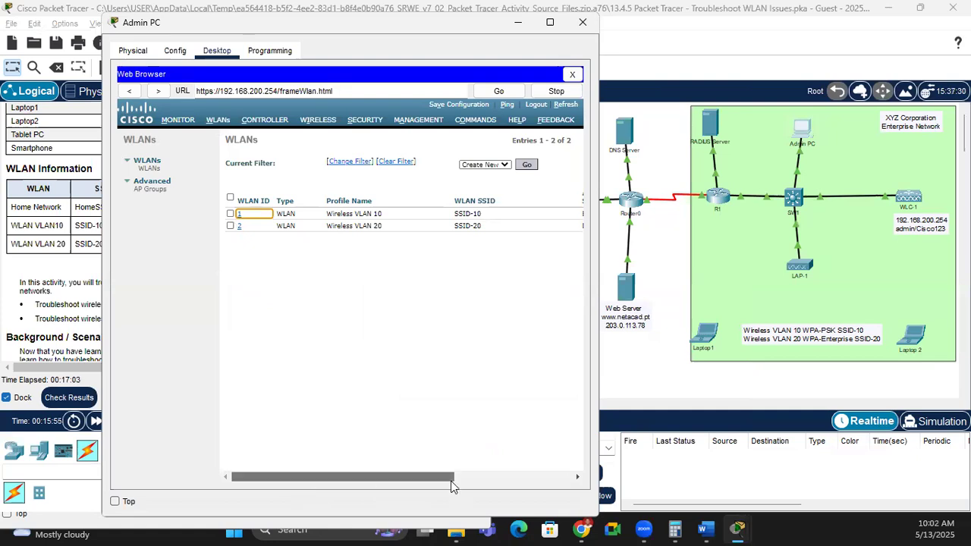
{"action": "left_click_drag", "start_coordinate": [347, 475], "coordinate": [531, 488]}
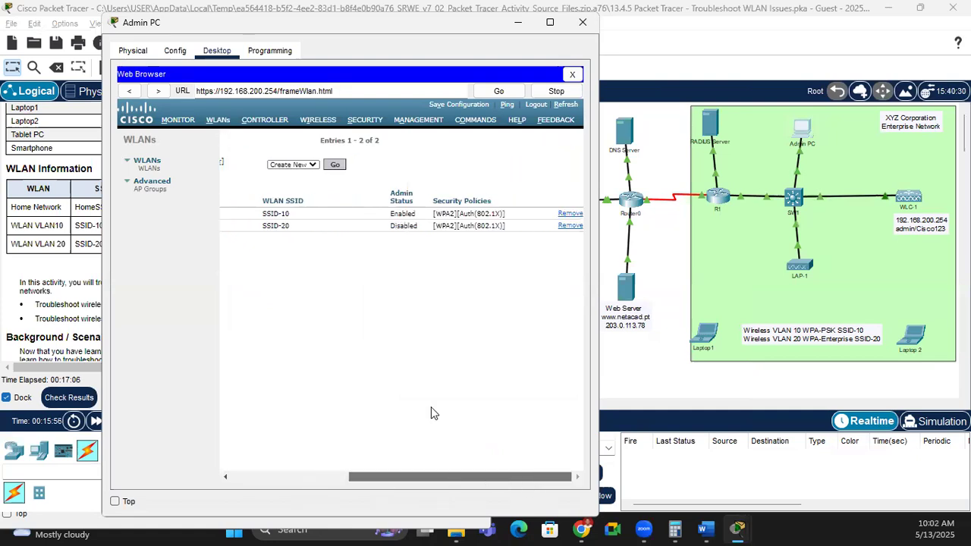
{"action": "left_click", "coordinate": [400, 216]}
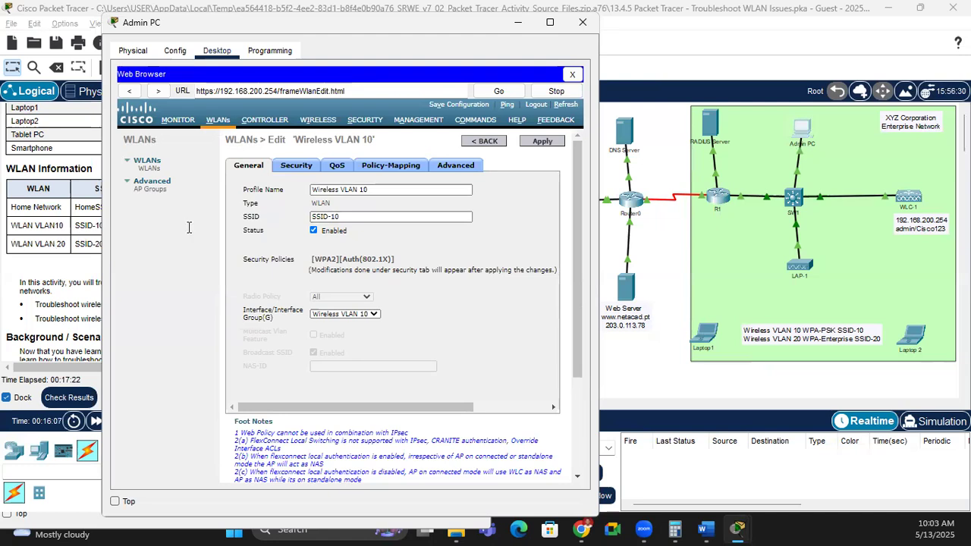
{"action": "left_click", "coordinate": [90, 227]}
{"action": "left_click_drag", "start_coordinate": [218, 227], "coordinate": [150, 227]}
{"action": "key", "text": "alt+Tab"}
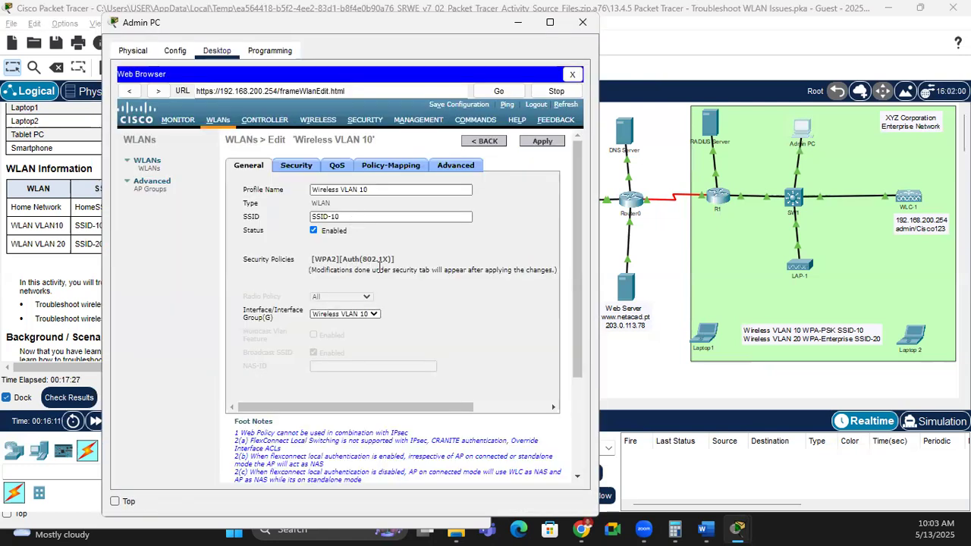
Step: Under Security > Layer 2, disable 802.1X and enable PSK key management for Wireless VLAN 10
{"action": "left_click", "coordinate": [287, 167]}
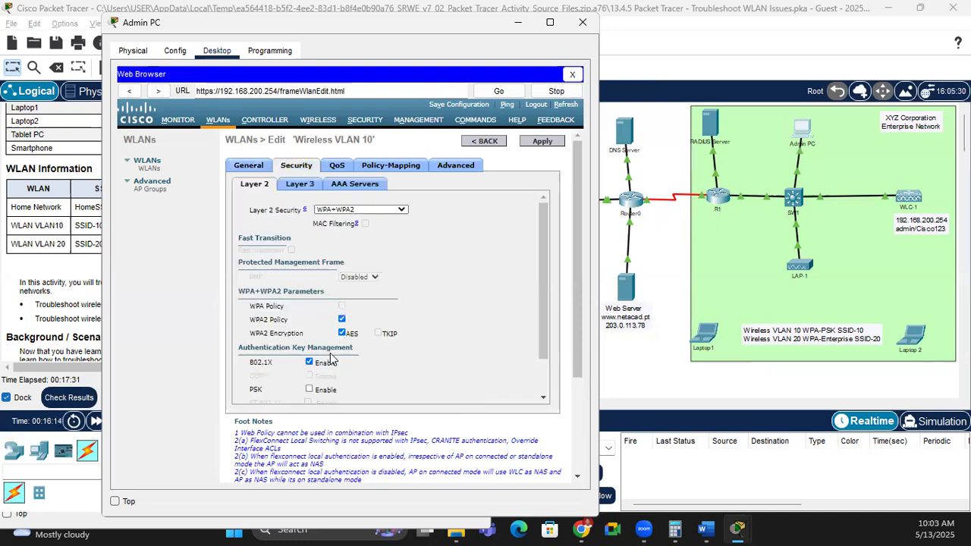
{"action": "left_click", "coordinate": [308, 362]}
{"action": "left_click", "coordinate": [308, 389]}
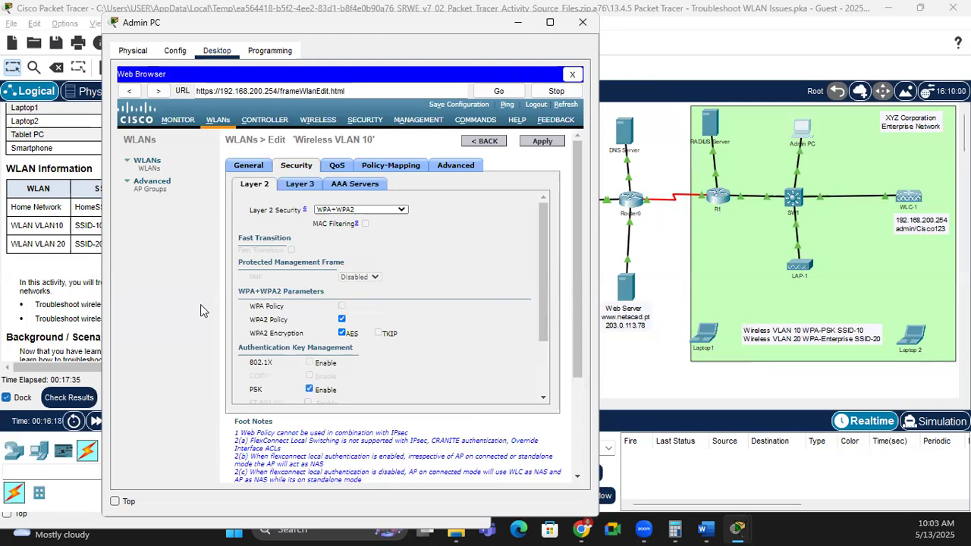
{"action": "left_click", "coordinate": [91, 232]}
{"action": "left_click", "coordinate": [180, 227]}
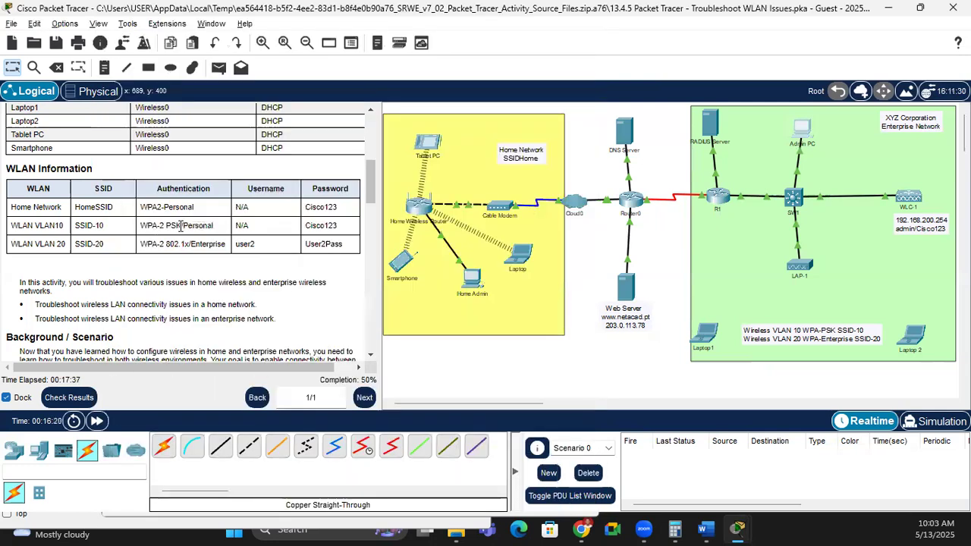
Step: Place the caret in VLAN 10's PSK field and copy the VLAN10 password from the WLAN table
{"action": "key", "text": "alt+Tab"}
{"action": "left_click_drag", "start_coordinate": [542, 289], "coordinate": [536, 364]}
{"action": "left_click", "coordinate": [310, 372]}
{"action": "key", "text": "alt+Tab"}
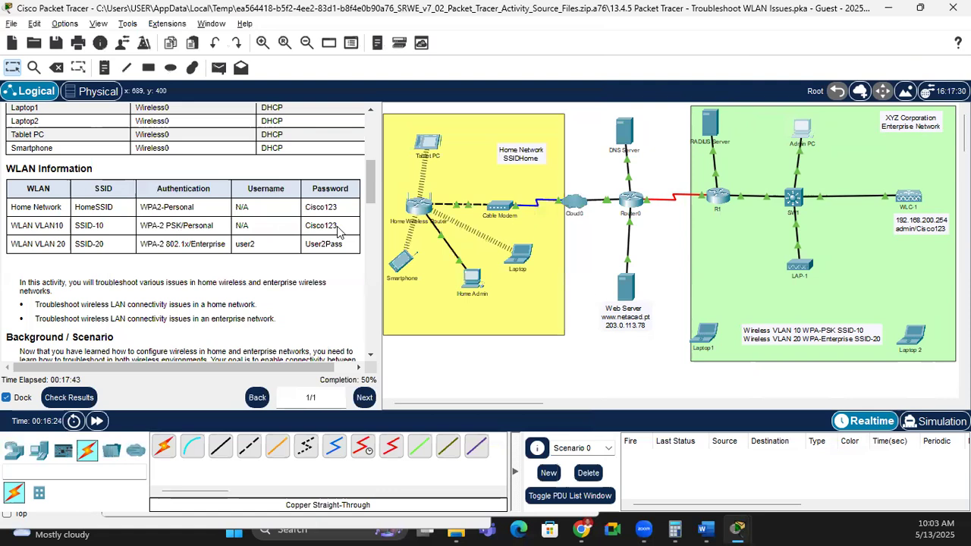
{"action": "left_click_drag", "start_coordinate": [341, 226], "coordinate": [307, 226]}
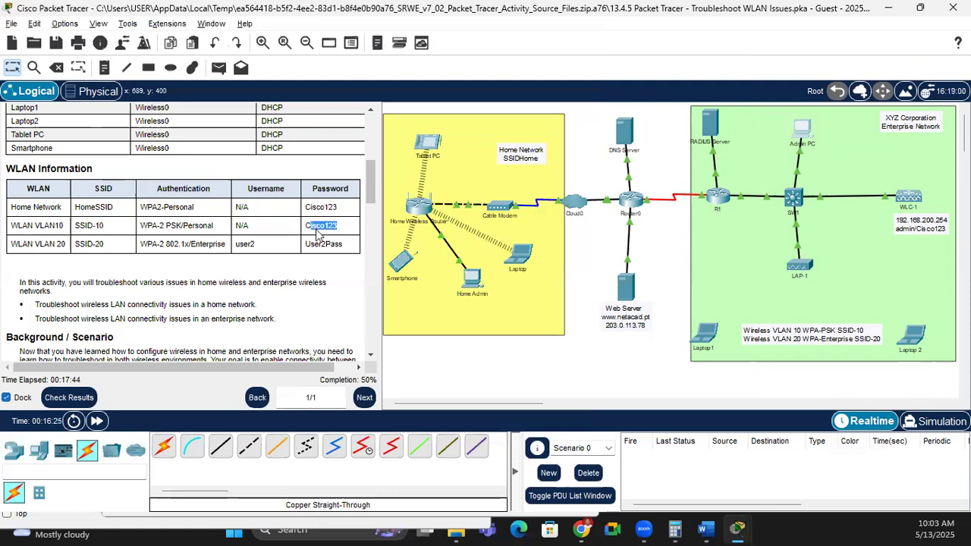
{"action": "right_click", "coordinate": [317, 234]}
{"action": "left_click", "coordinate": [338, 241]}
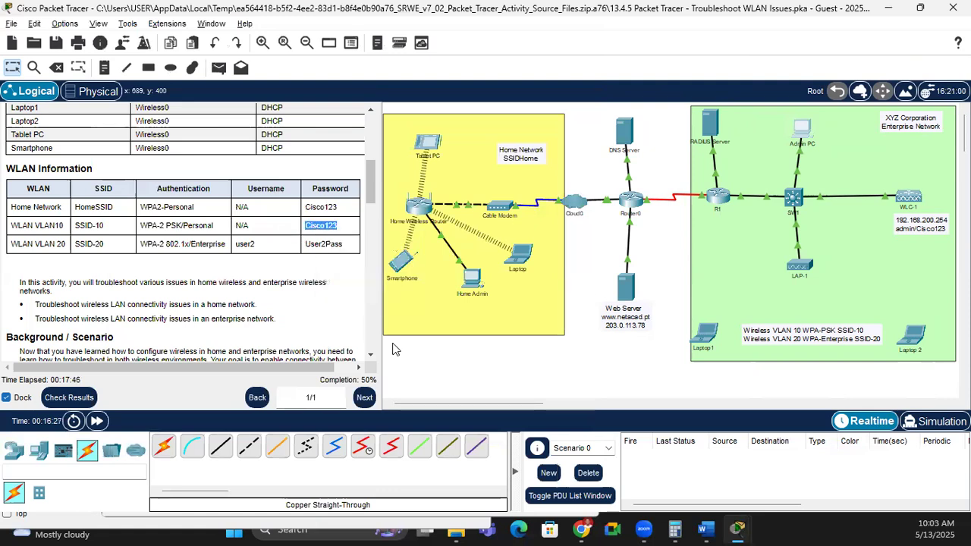
Step: Replace Wireless VLAN 10's PSK passphrase with the copied WLAN-table password
{"action": "key", "text": "alt+Tab"}
{"action": "left_click_drag", "start_coordinate": [326, 371], "coordinate": [214, 357]}
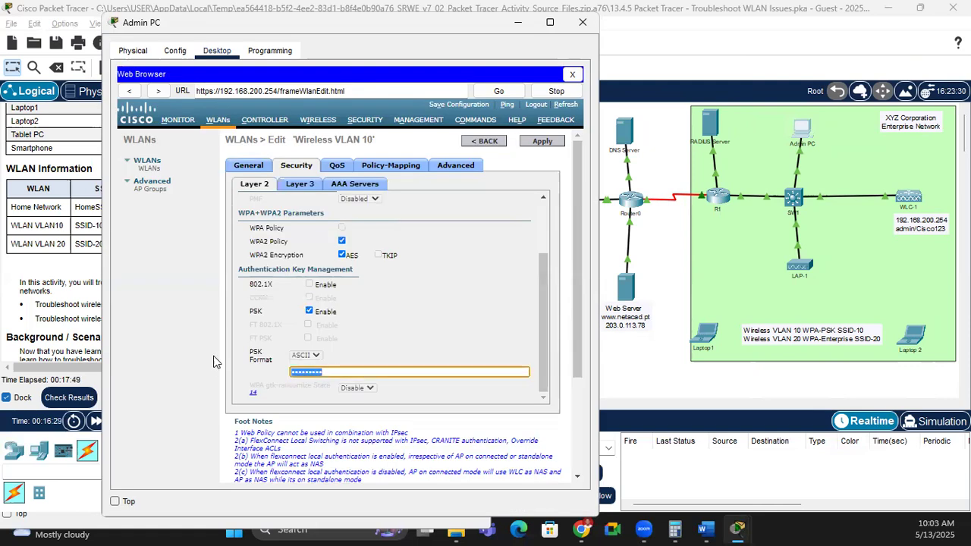
{"action": "key", "text": "ctrl+v"}
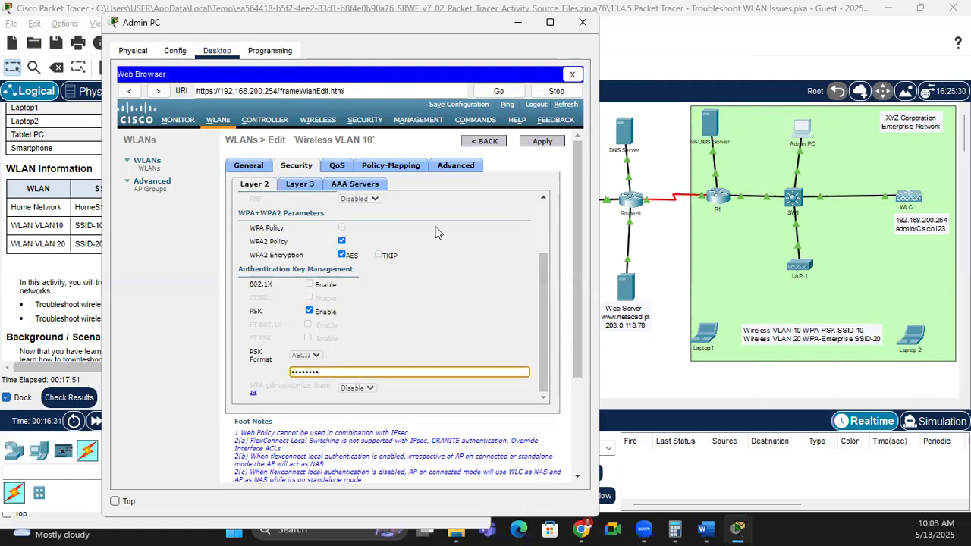
Step: Review the WLAN's Advanced settings, then return to its Security and General settings
{"action": "left_click", "coordinate": [451, 166]}
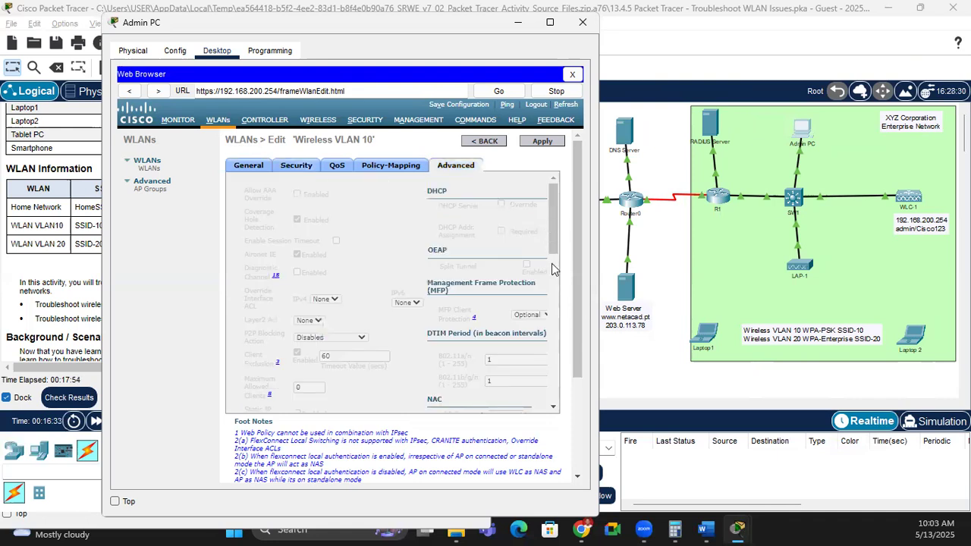
{"action": "scroll", "coordinate": [553, 388], "scroll_direction": "down", "scroll_amount": 10}
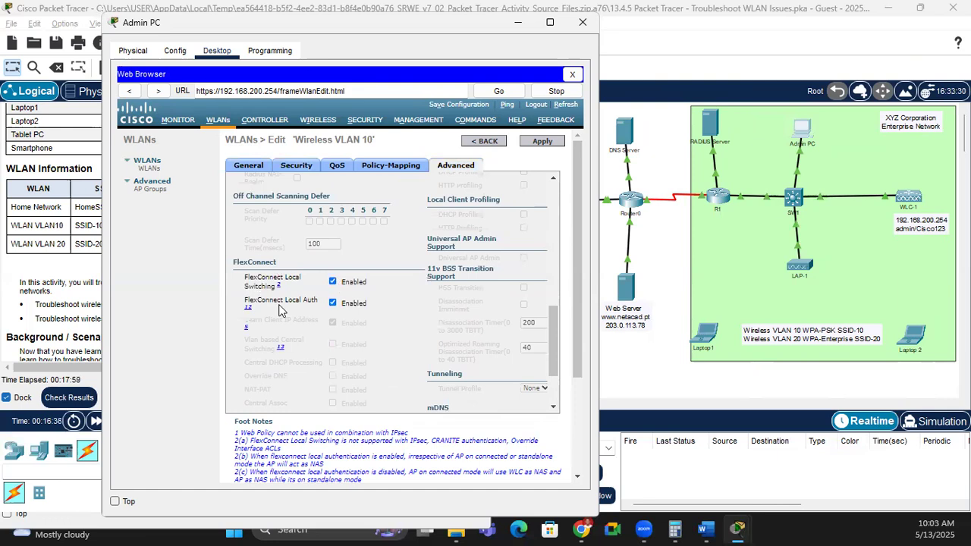
{"action": "left_click_drag", "start_coordinate": [552, 364], "coordinate": [554, 182]}
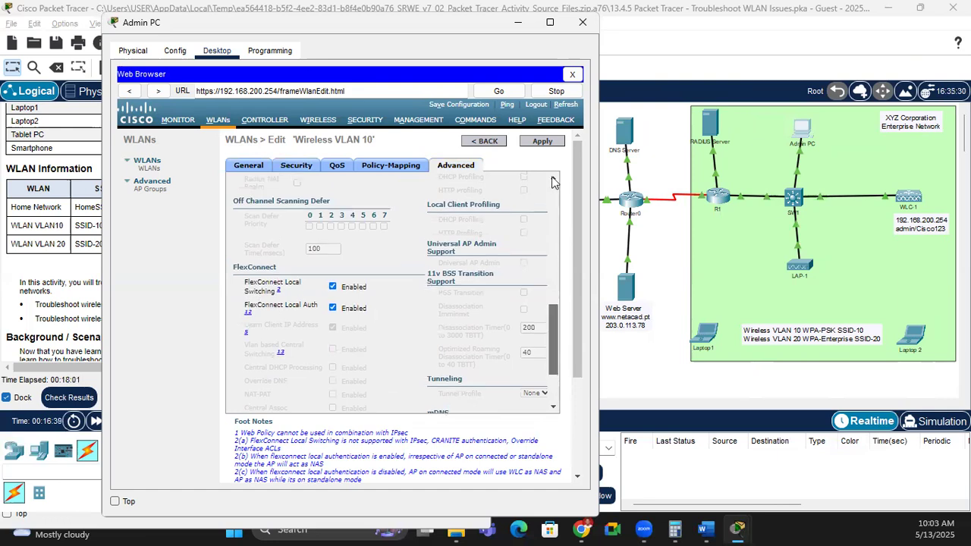
{"action": "left_click", "coordinate": [278, 169]}
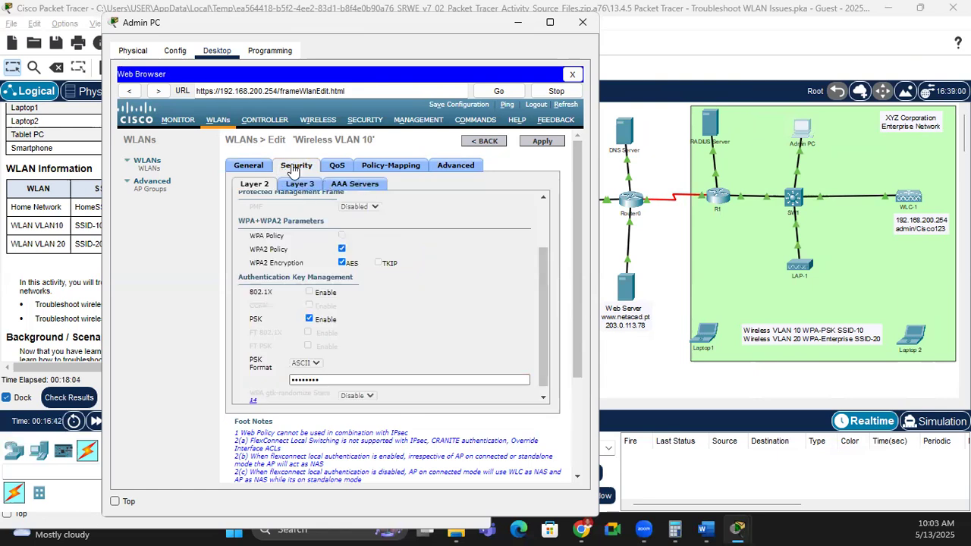
{"action": "left_click", "coordinate": [255, 167]}
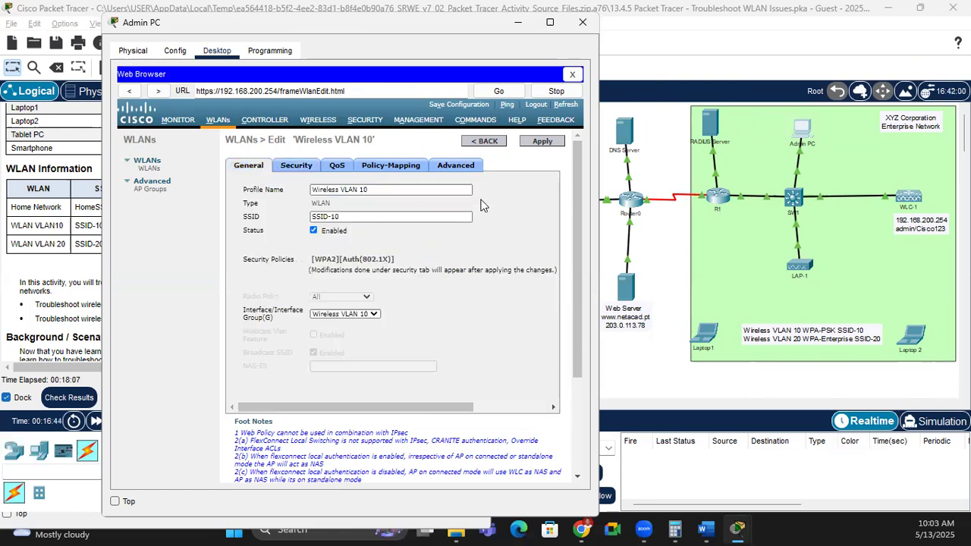
Step: Apply the Wireless VLAN 10 changes and confirm the prompt, bringing completion to 66%
{"action": "left_click", "coordinate": [540, 144]}
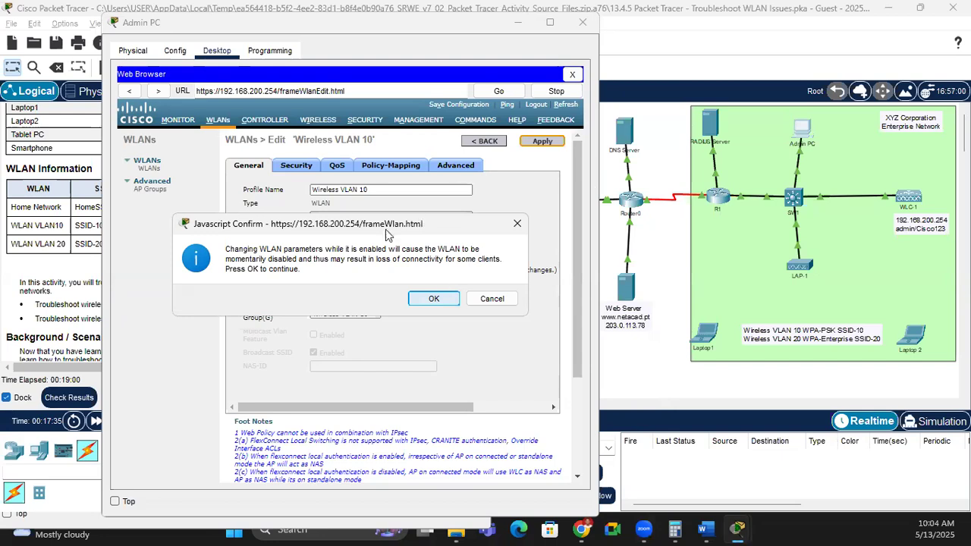
{"action": "key", "text": "Return"}
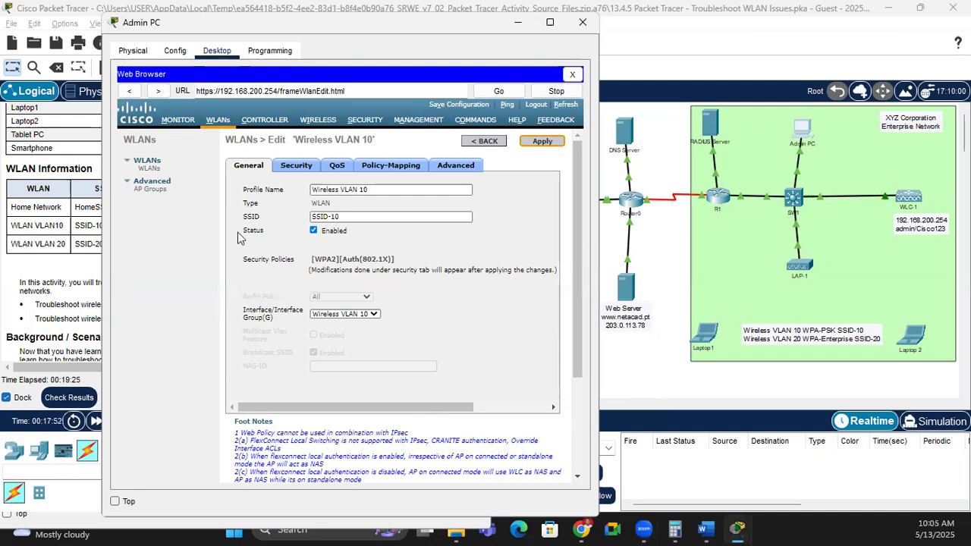
{"action": "scroll", "coordinate": [389, 335], "scroll_direction": "right", "scroll_amount": 3}
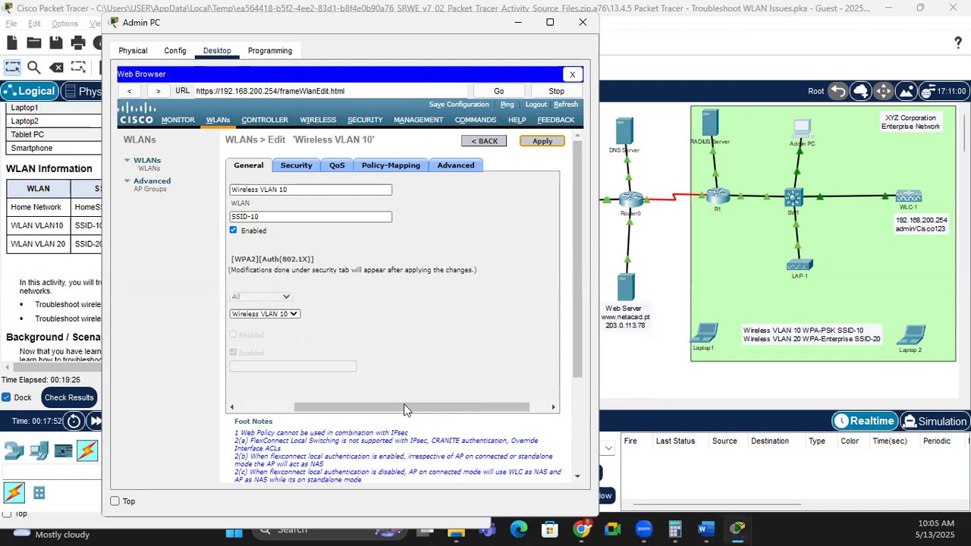
{"action": "left_click", "coordinate": [232, 407]}
{"action": "left_click", "coordinate": [232, 407]}
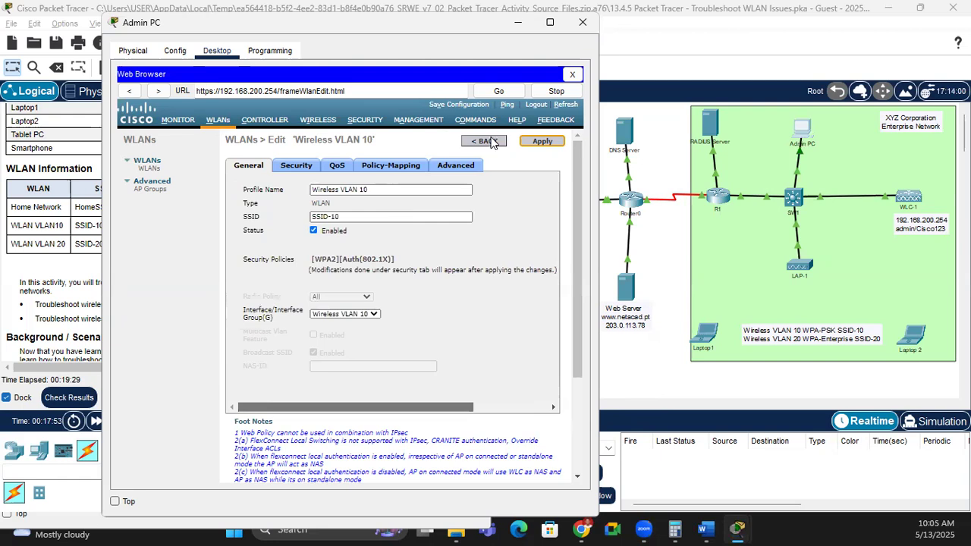
Step: Check the VLAN10 password in the activity instructions' WLAN table
{"action": "left_click", "coordinate": [86, 268]}
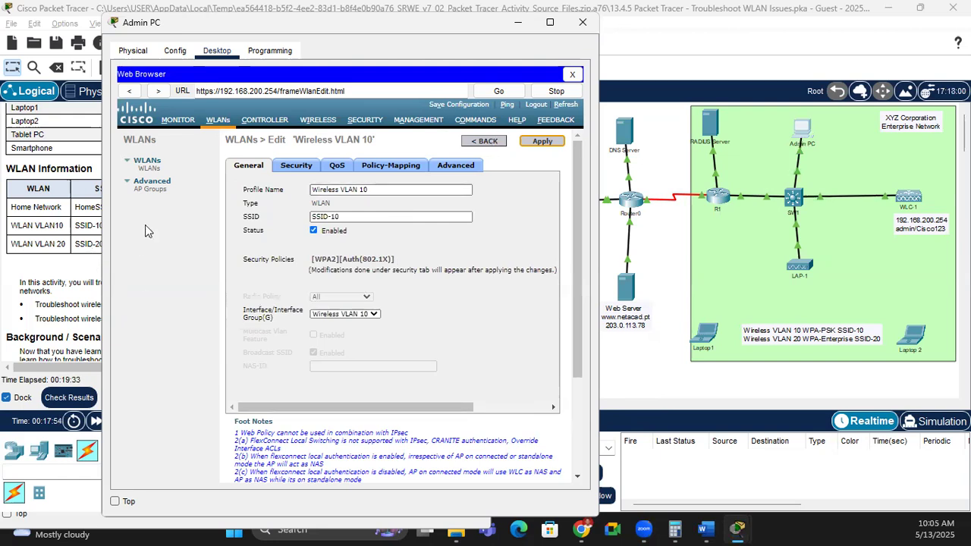
{"action": "left_click_drag", "start_coordinate": [343, 227], "coordinate": [297, 225]}
{"action": "left_click", "coordinate": [106, 262]}
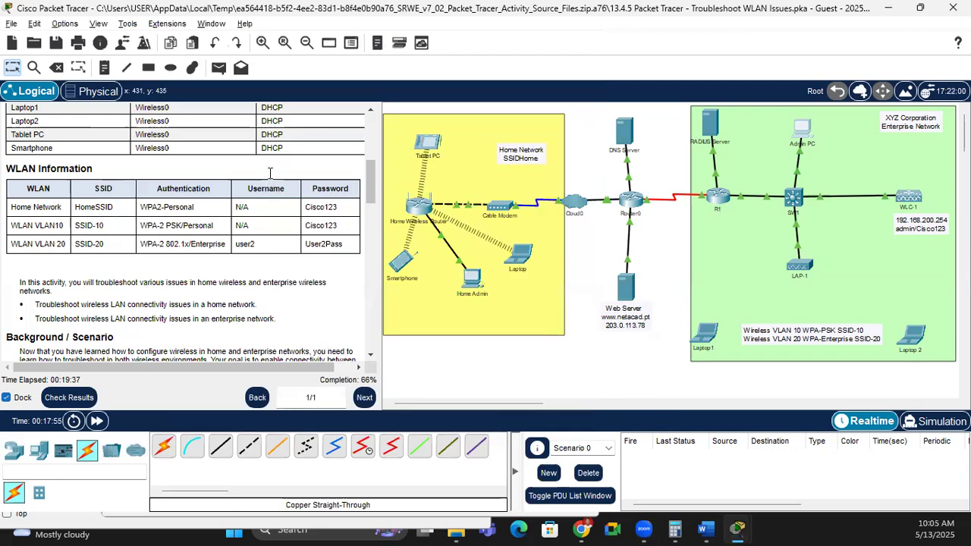
Step: Review the Addressing Table, then highlight Wireless VLAN 10's new [WPA2][Auth(PSK)] security policy
{"action": "scroll", "coordinate": [269, 173], "scroll_direction": "down", "scroll_amount": 1}
{"action": "scroll", "coordinate": [85, 220], "scroll_direction": "up", "scroll_amount": 5}
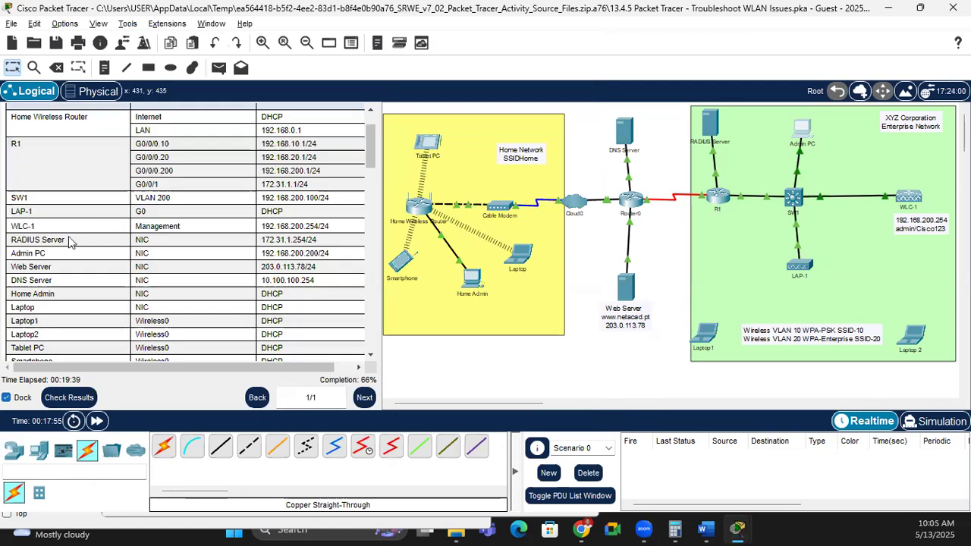
{"action": "scroll", "coordinate": [311, 197], "scroll_direction": "down", "scroll_amount": 1}
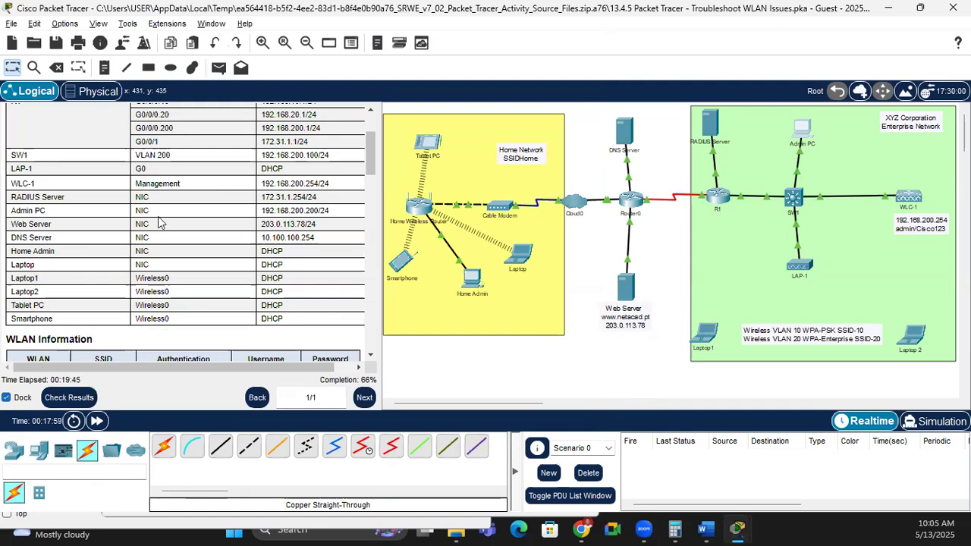
{"action": "scroll", "coordinate": [159, 222], "scroll_direction": "up", "scroll_amount": 3}
{"action": "scroll", "coordinate": [194, 182], "scroll_direction": "down", "scroll_amount": 3}
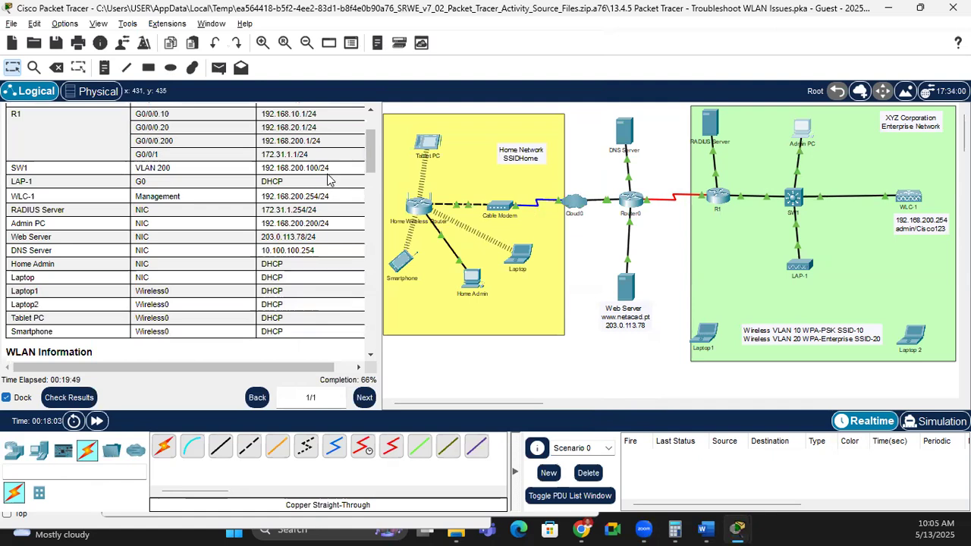
{"action": "key", "text": "alt+Tab"}
{"action": "left_click_drag", "start_coordinate": [326, 261], "coordinate": [372, 286]}
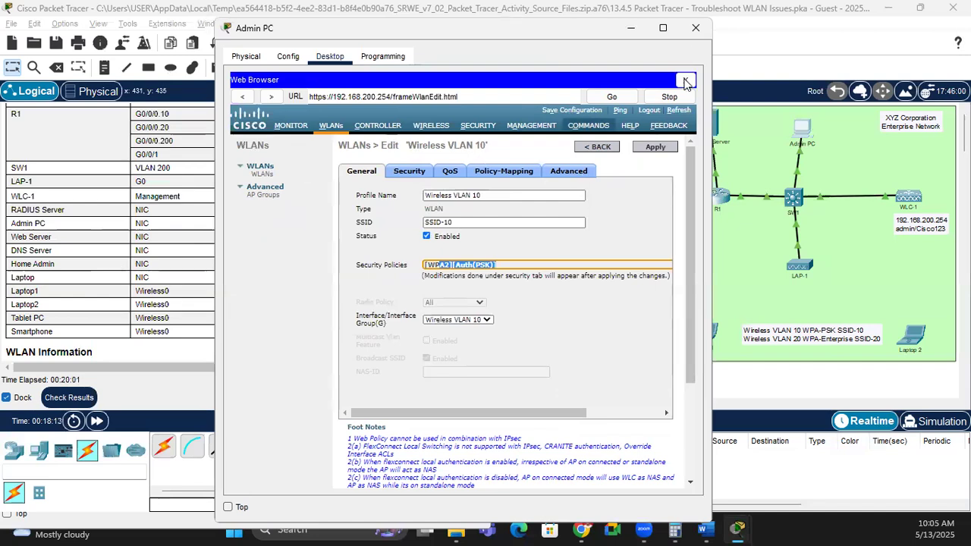
Step: Return to the controller's WLAN list and review rows of the addressing table
{"action": "left_click", "coordinate": [258, 176]}
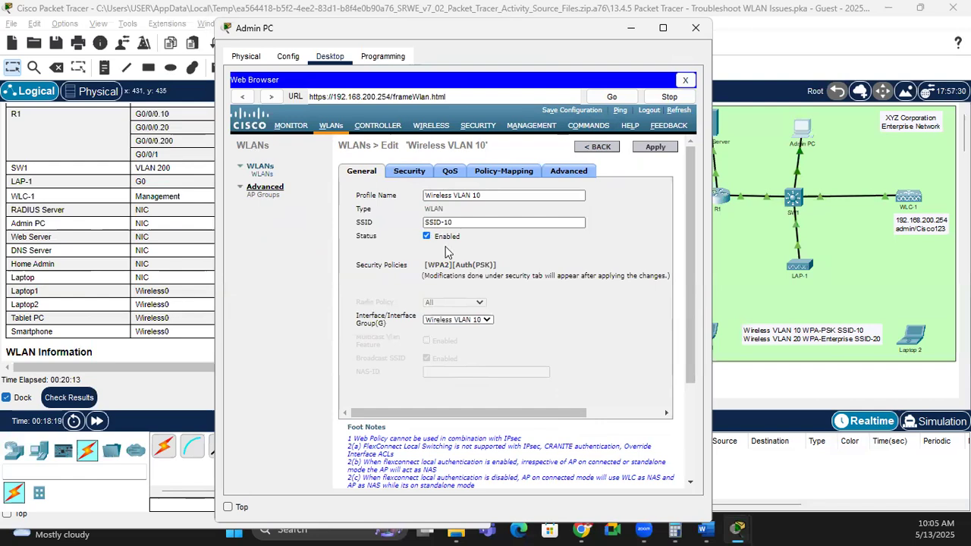
{"action": "left_click", "coordinate": [747, 166]}
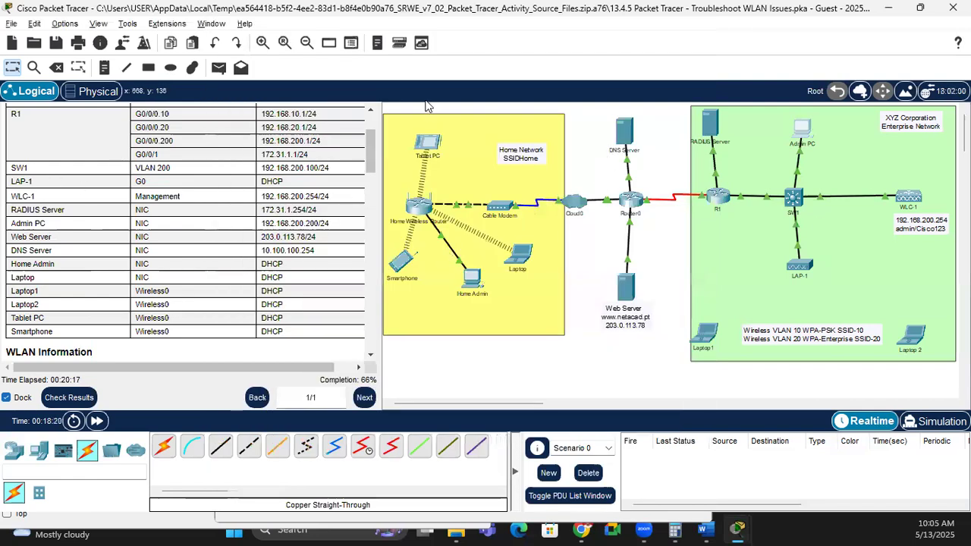
{"action": "left_click_drag", "start_coordinate": [135, 167], "coordinate": [273, 304]}
Step: Inspect Wireless VLAN 20, which is disabled with [WPA2][Auth(802.1X)] security
{"action": "key", "text": "alt+Tab"}
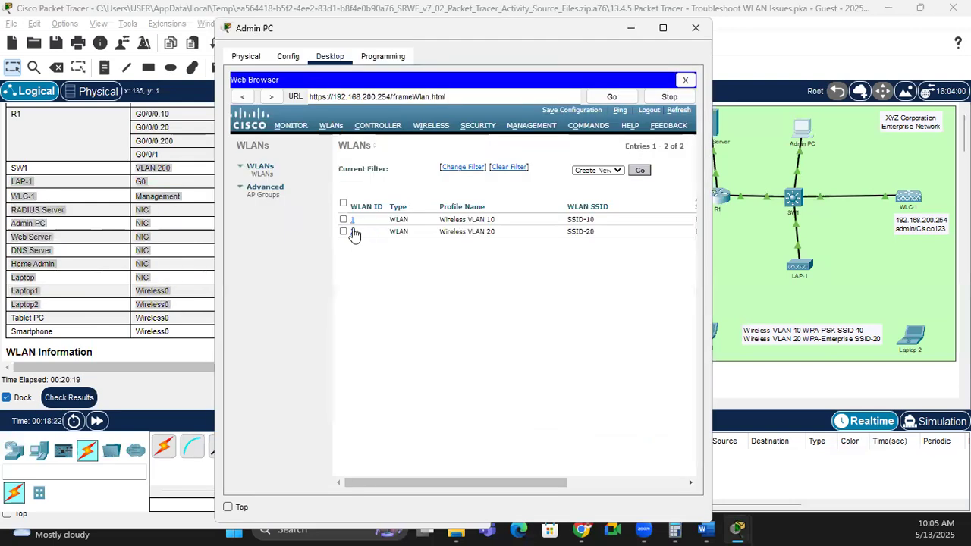
{"action": "left_click", "coordinate": [353, 232]}
{"action": "left_click_drag", "start_coordinate": [559, 481], "coordinate": [536, 476]}
{"action": "scroll", "coordinate": [644, 254], "scroll_direction": "right", "scroll_amount": 3}
{"action": "left_click_drag", "start_coordinate": [650, 236], "coordinate": [622, 238]}
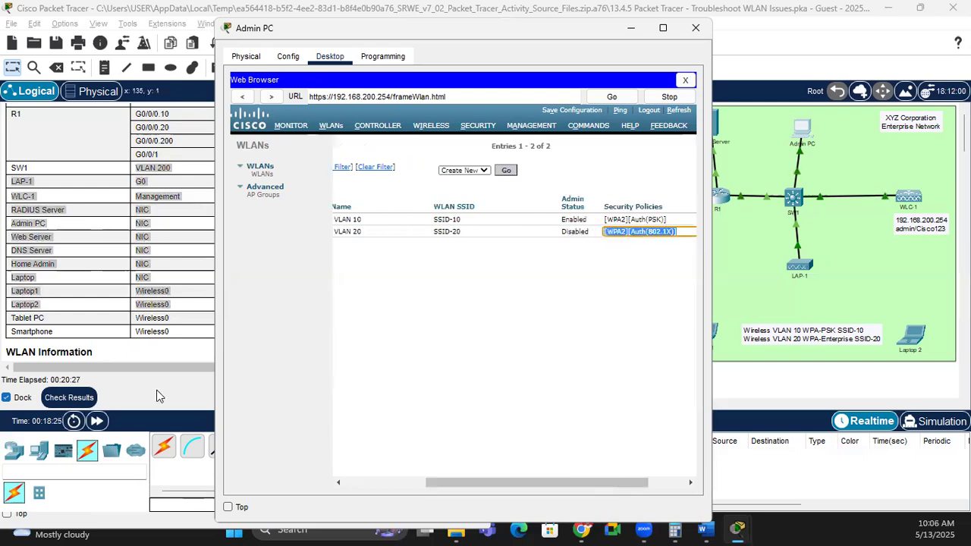
Step: Enable Wireless VLAN 20 in its general settings
{"action": "left_click", "coordinate": [377, 482]}
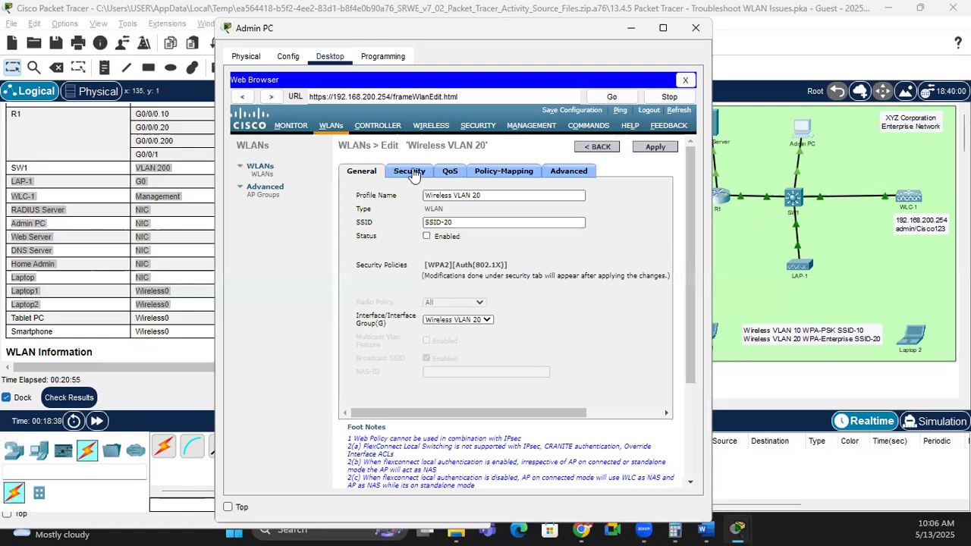
{"action": "left_click", "coordinate": [427, 237]}
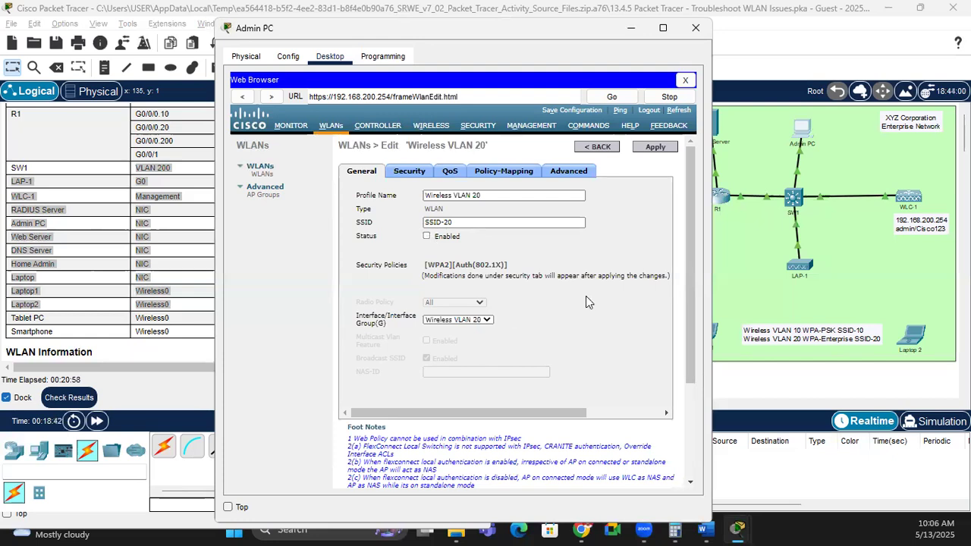
{"action": "left_click_drag", "start_coordinate": [692, 256], "coordinate": [667, 254]}
Step: Compare Wireless VLAN 20's AAA server (172.31.1.254, port 1812) with the addressing table
{"action": "left_click", "coordinate": [411, 172]}
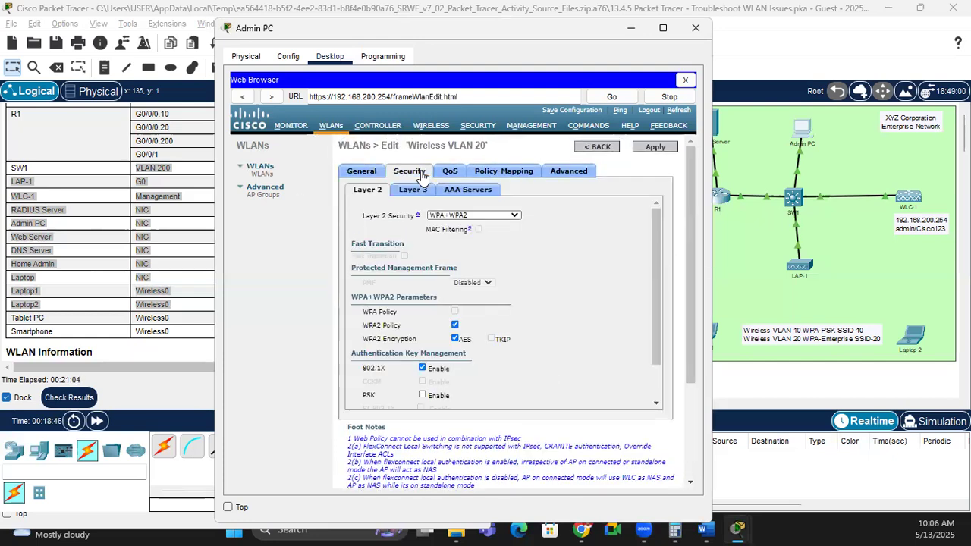
{"action": "left_click_drag", "start_coordinate": [655, 229], "coordinate": [655, 265]}
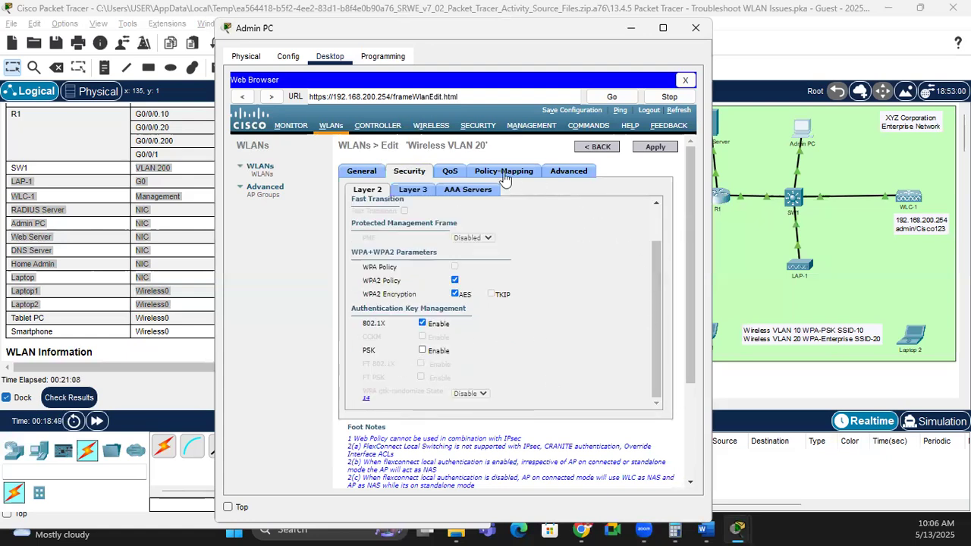
{"action": "left_click", "coordinate": [471, 191]}
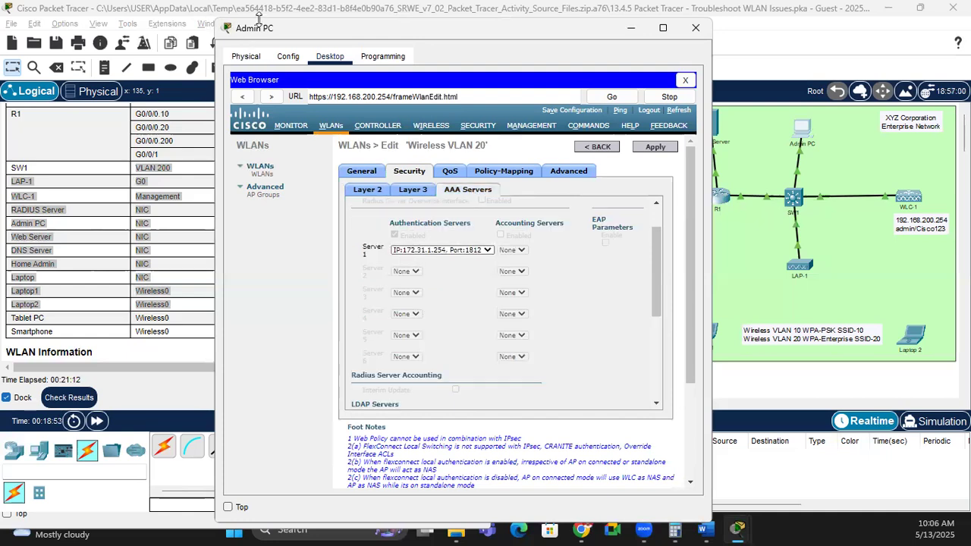
{"action": "left_click_drag", "start_coordinate": [431, 31], "coordinate": [604, 43]}
{"action": "left_click", "coordinate": [168, 237]}
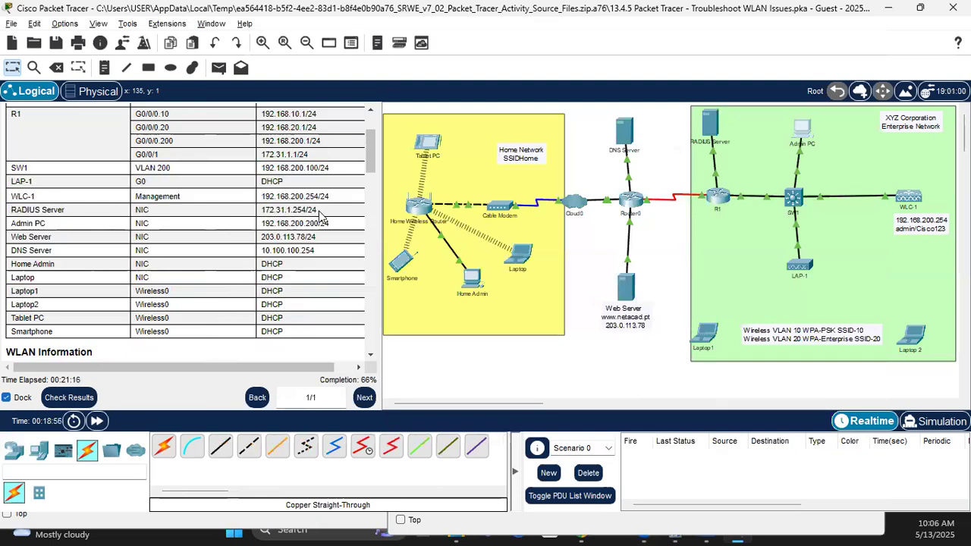
Step: Review Wireless VLAN 20's Layer 3, Advanced, Policy-Mapping and QoS settings
{"action": "key", "text": "alt+Tab"}
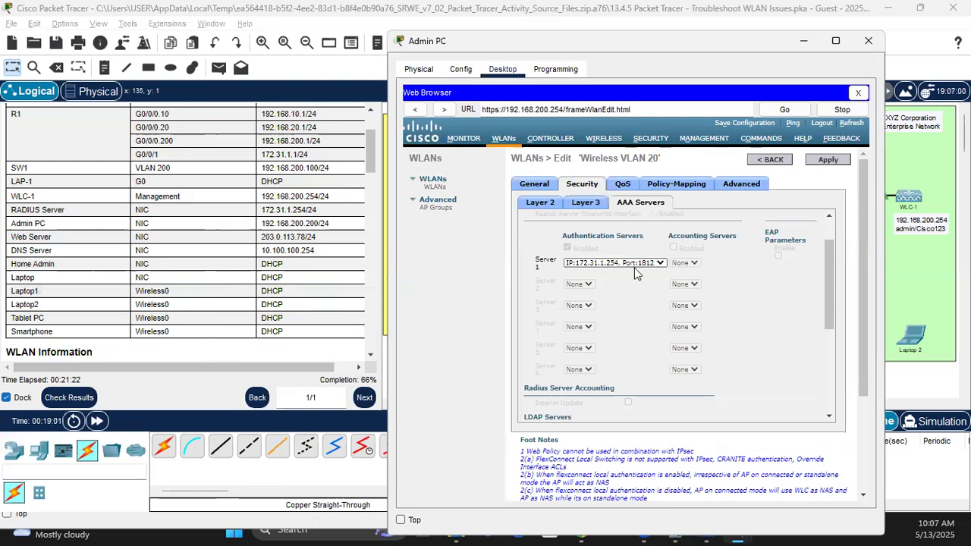
{"action": "left_click", "coordinate": [582, 208]}
{"action": "left_click", "coordinate": [524, 206]}
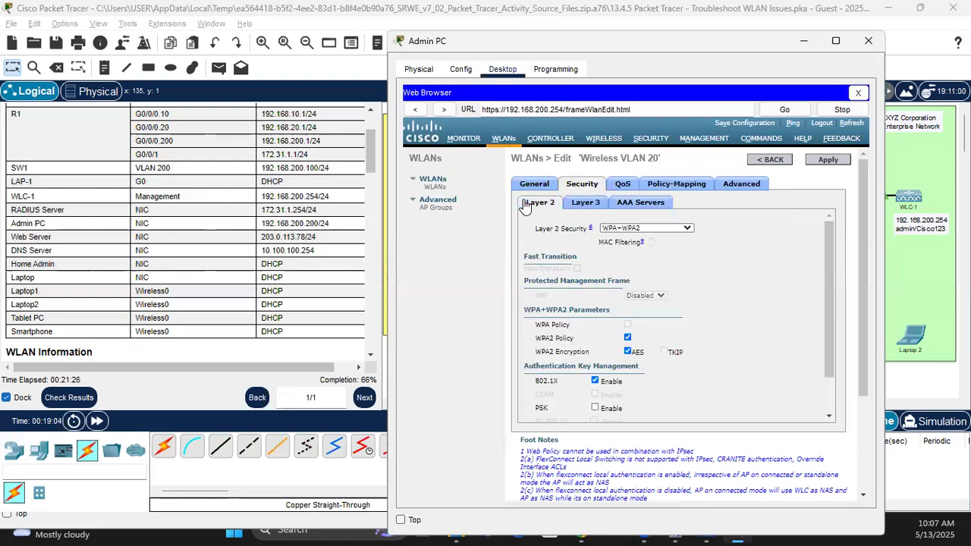
{"action": "left_click", "coordinate": [735, 186]}
{"action": "left_click_drag", "start_coordinate": [838, 248], "coordinate": [832, 220]}
{"action": "left_click", "coordinate": [673, 190]}
{"action": "left_click", "coordinate": [616, 187]}
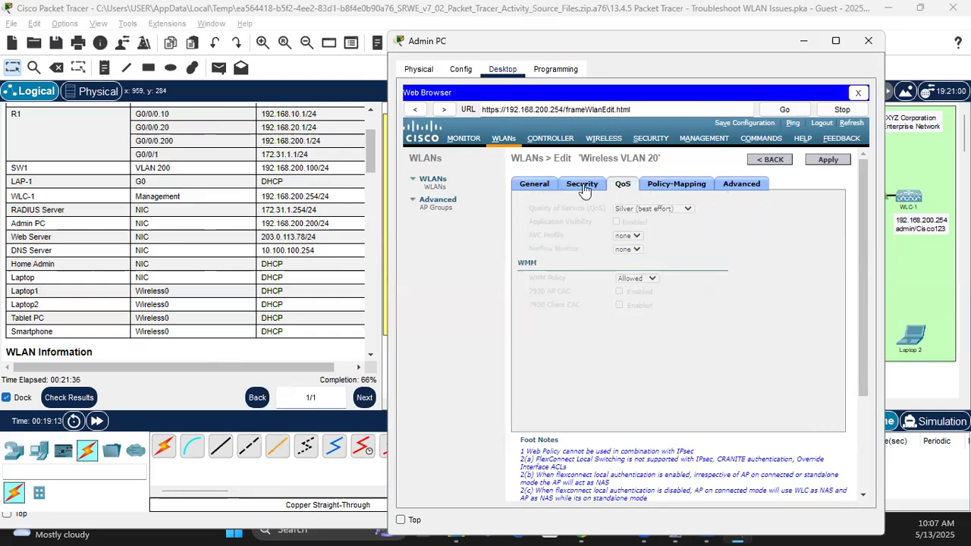
Step: Apply the Wireless VLAN 20 configuration, raising completion to 83%
{"action": "left_click", "coordinate": [583, 187]}
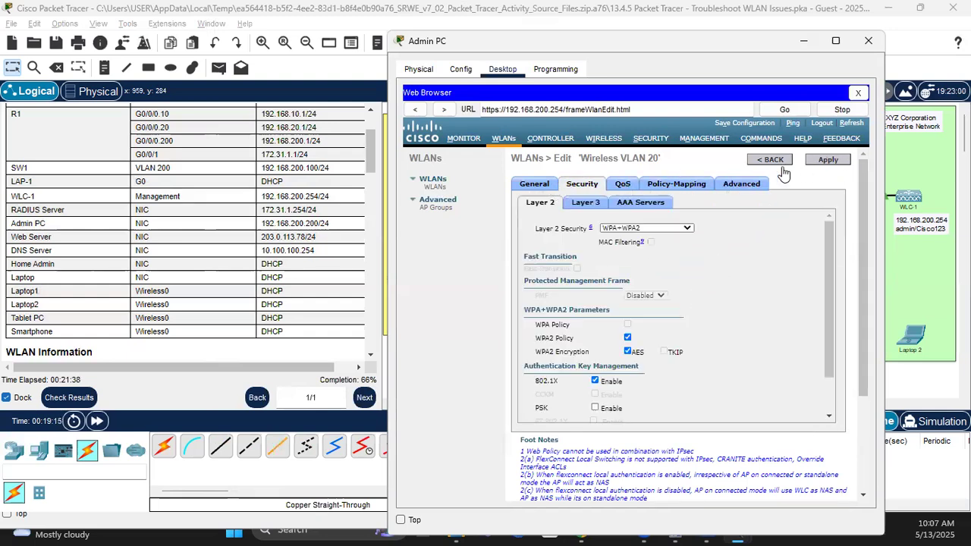
{"action": "left_click", "coordinate": [828, 160]}
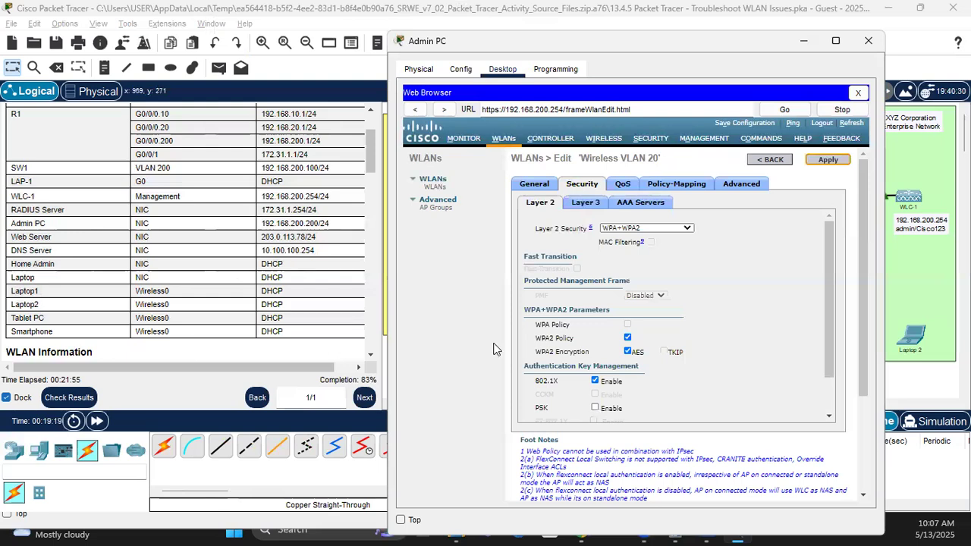
{"action": "left_click", "coordinate": [915, 288]}
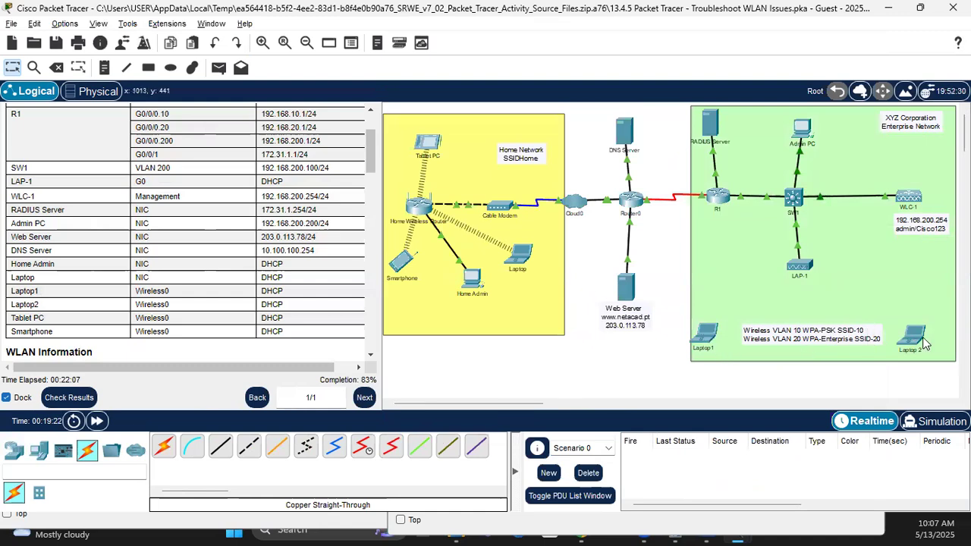
Step: Open Laptop1 from the topology and move its window up and left
{"action": "mouse_move", "coordinate": [923, 343]}
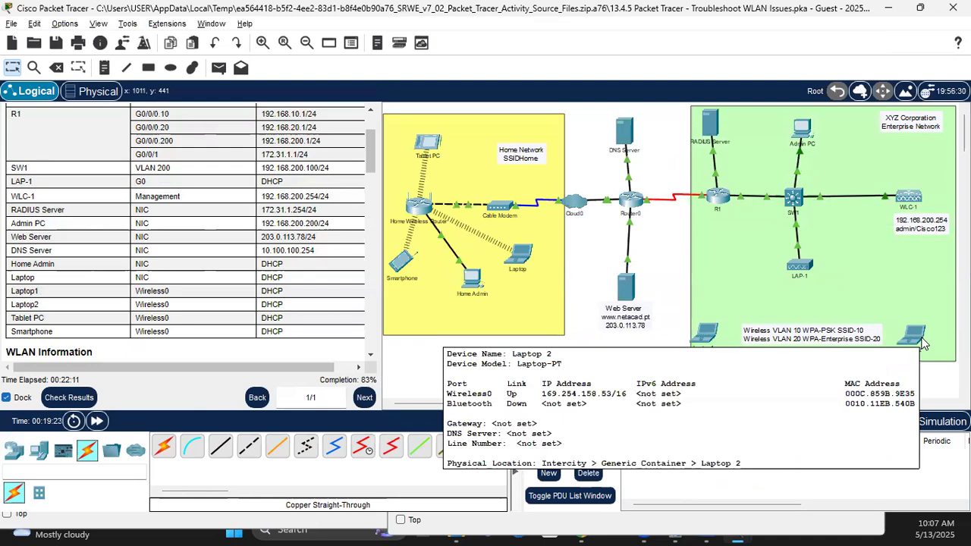
{"action": "left_click", "coordinate": [699, 339]}
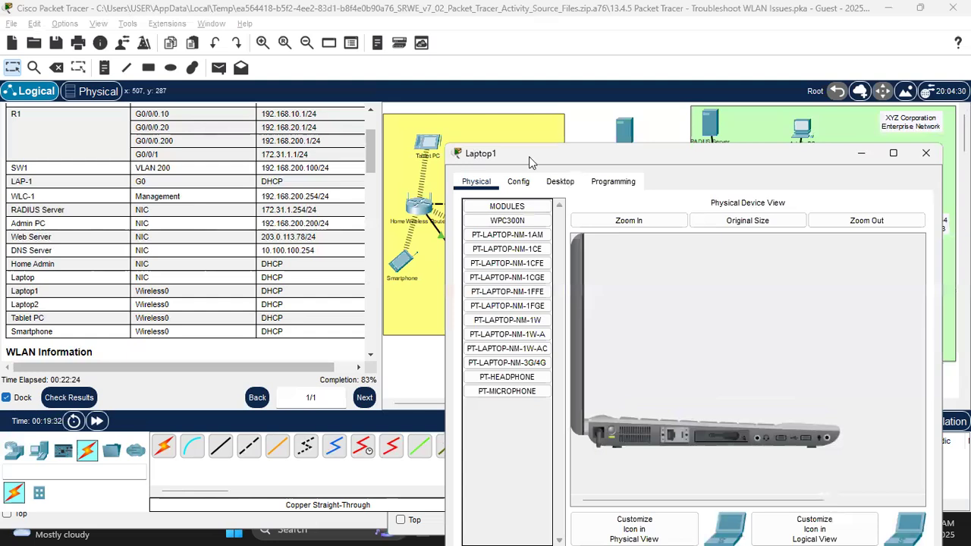
{"action": "left_click_drag", "start_coordinate": [528, 156], "coordinate": [435, 70]}
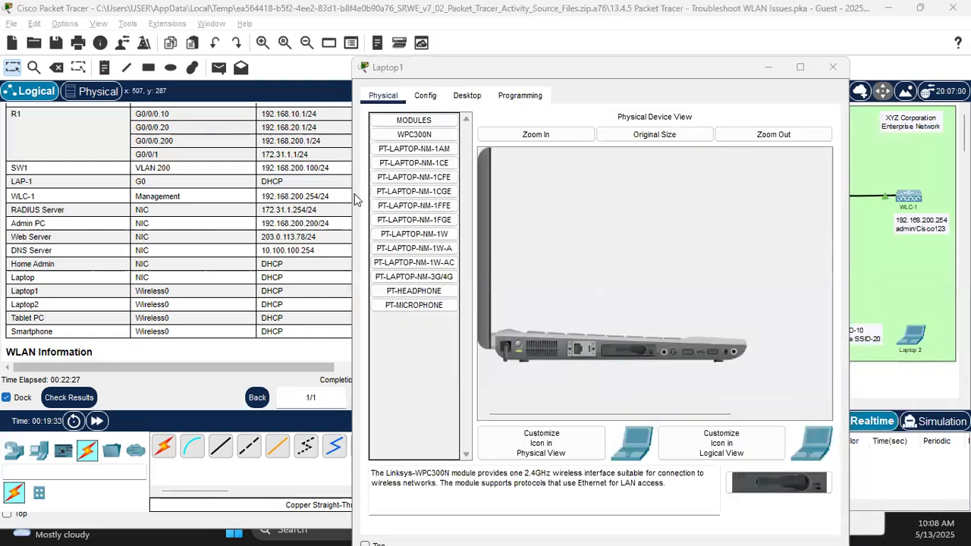
Step: Reapply Wireless VLAN 20's settings and accept the WLAN disruption warning
{"action": "key", "text": "alt+Tab"}
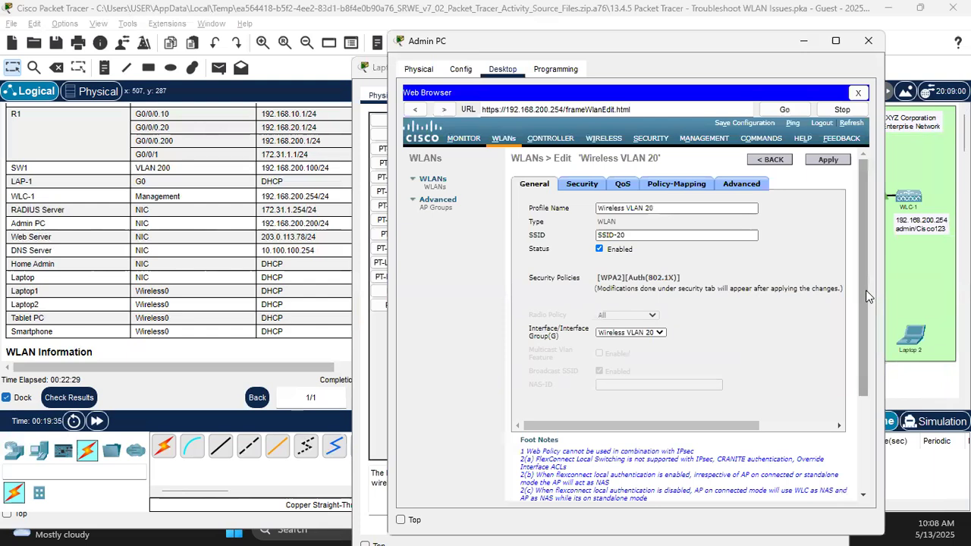
{"action": "left_click_drag", "start_coordinate": [859, 419], "coordinate": [855, 205]}
{"action": "scroll", "coordinate": [824, 161], "scroll_direction": "up", "scroll_amount": 2}
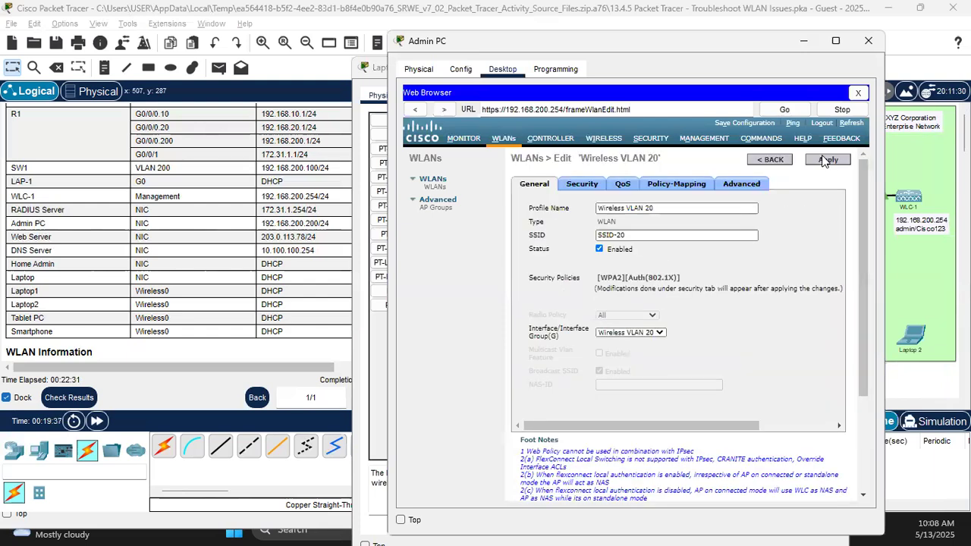
{"action": "left_click", "coordinate": [812, 163]}
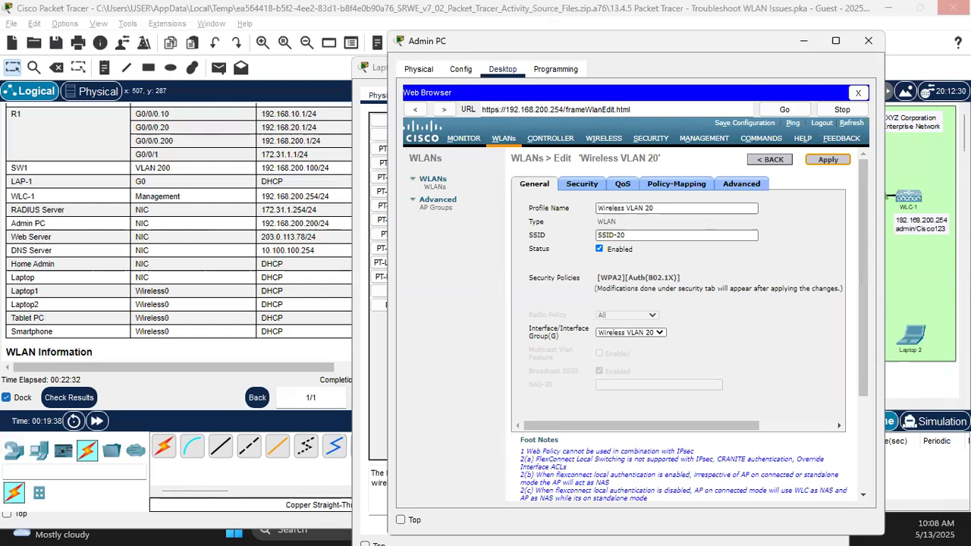
{"action": "left_click", "coordinate": [868, 40]}
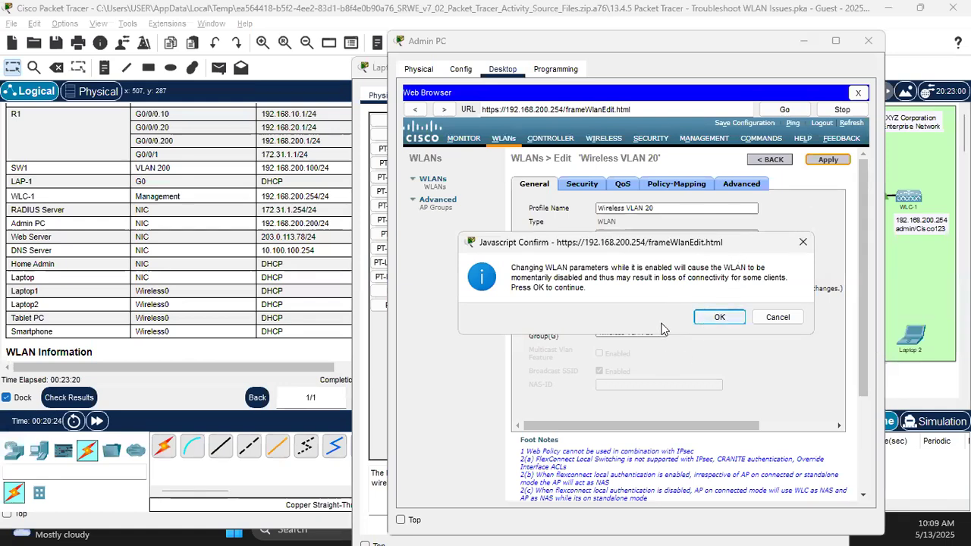
{"action": "left_click", "coordinate": [719, 319]}
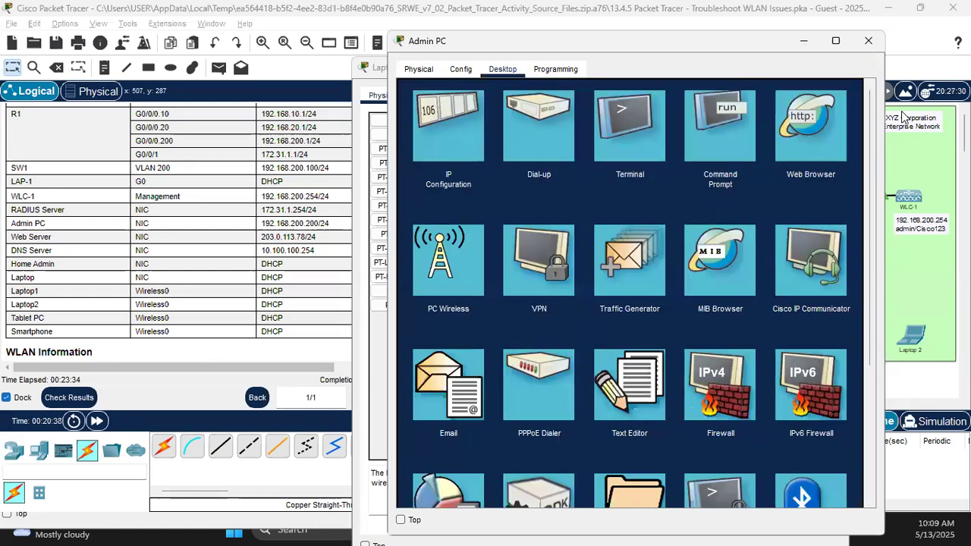
Step: Close Admin PC and open Laptop1's PC Wireless monitor
{"action": "left_click", "coordinate": [868, 40]}
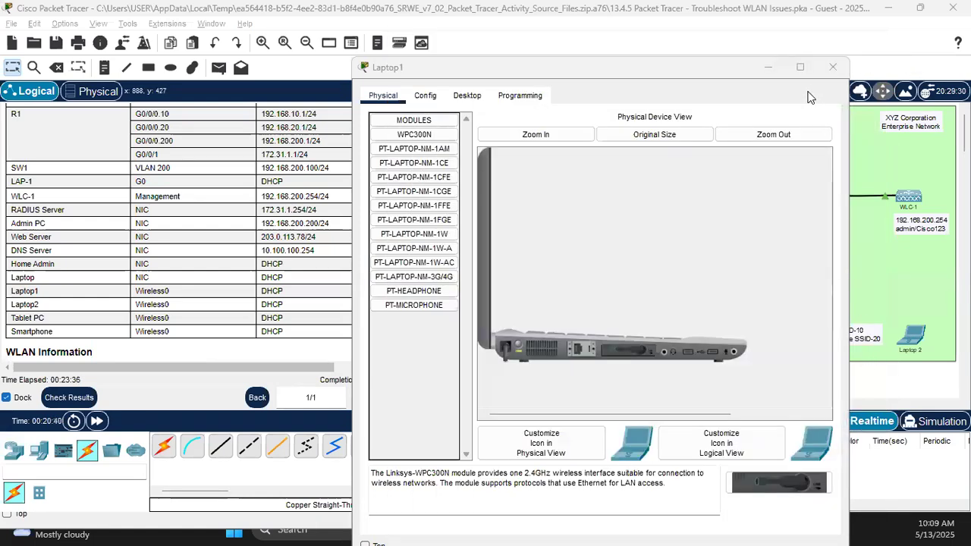
{"action": "left_click", "coordinate": [428, 95]}
{"action": "left_click", "coordinate": [466, 95]}
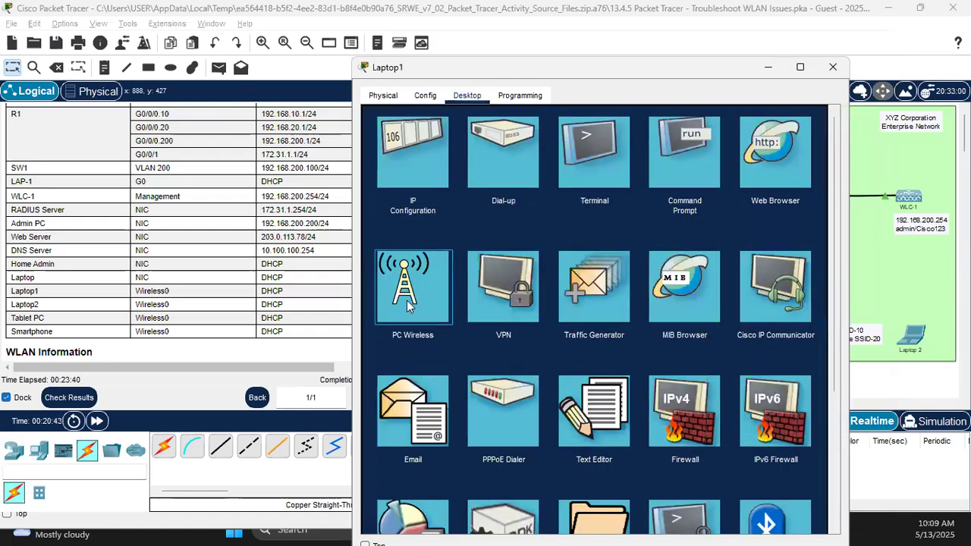
{"action": "left_click", "coordinate": [406, 300]}
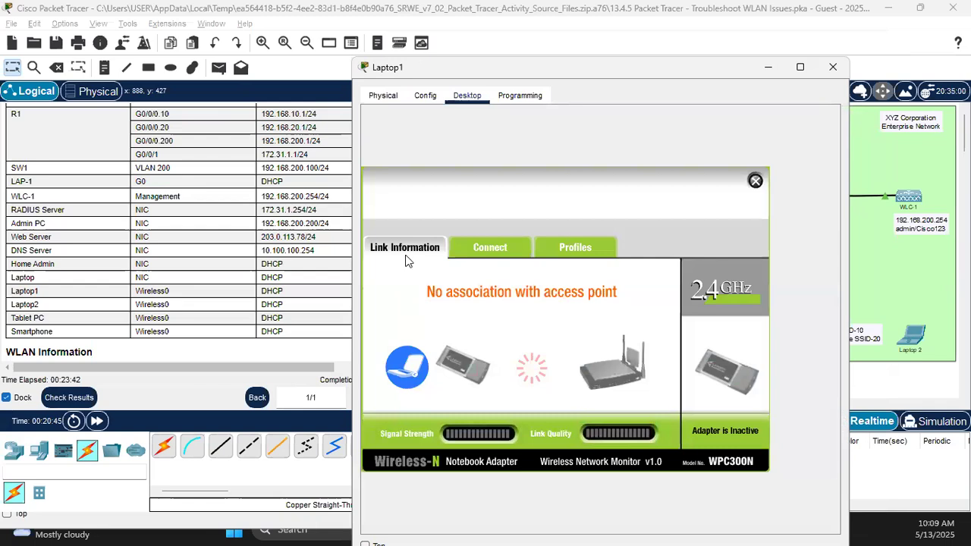
{"action": "left_click_drag", "start_coordinate": [422, 57], "coordinate": [578, 61]}
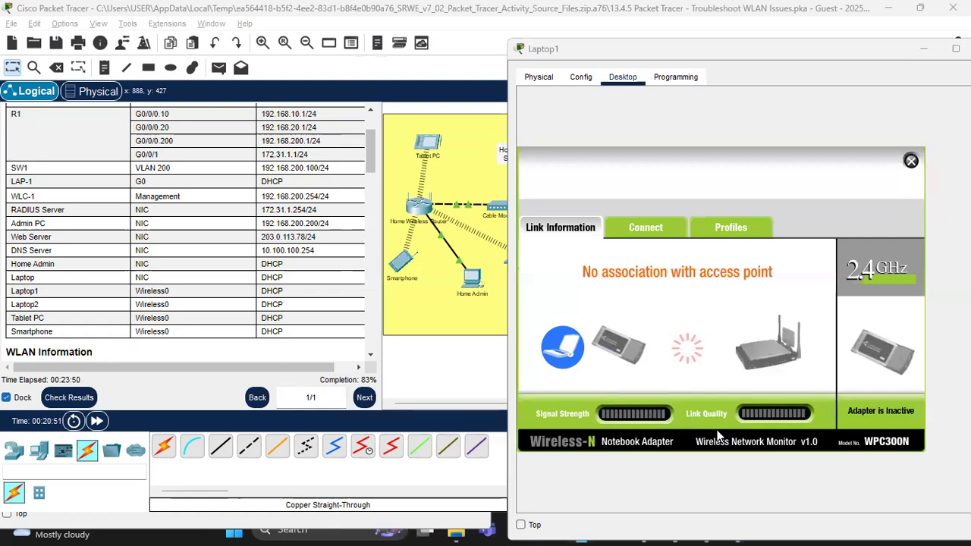
Step: Refresh Laptop1's wireless network list, which shows no available networks
{"action": "left_click", "coordinate": [646, 231]}
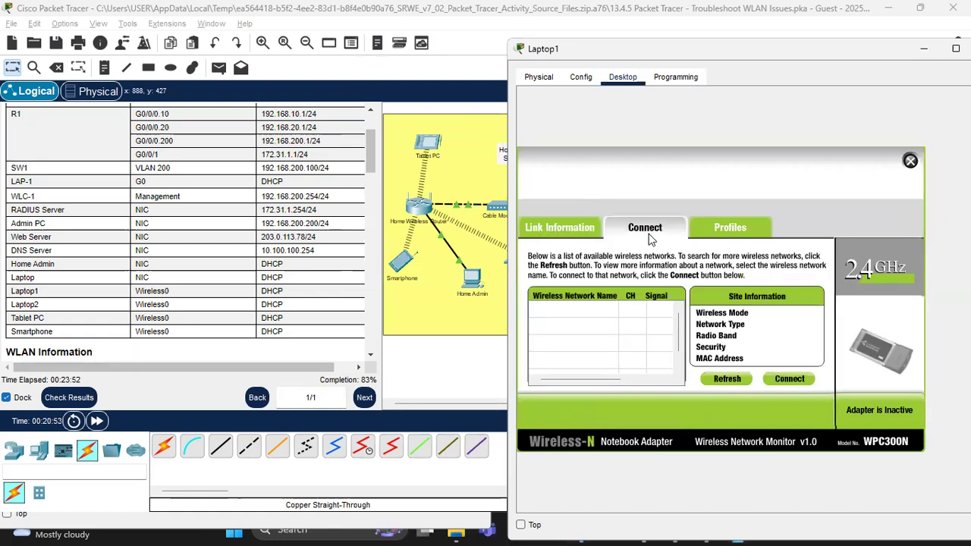
{"action": "left_click", "coordinate": [722, 380]}
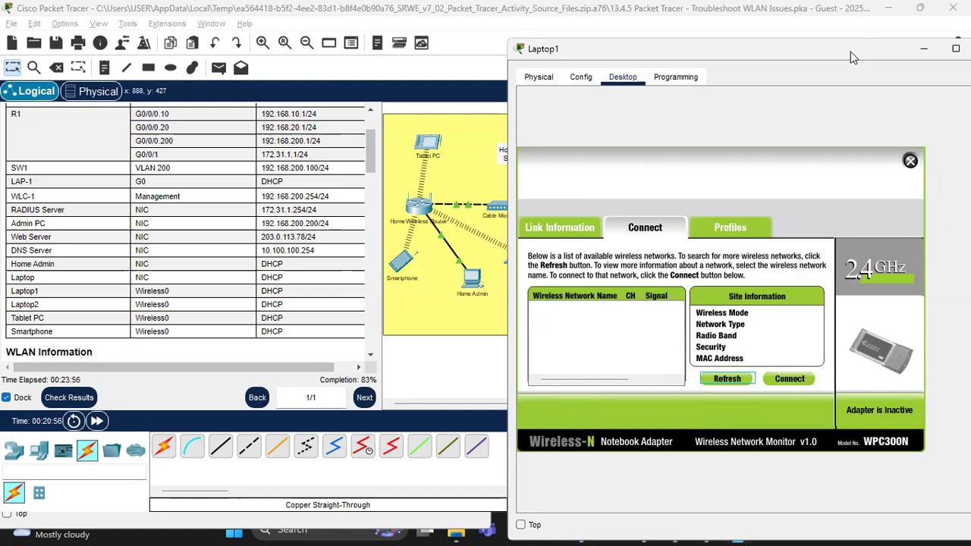
{"action": "left_click_drag", "start_coordinate": [850, 52], "coordinate": [372, 116]}
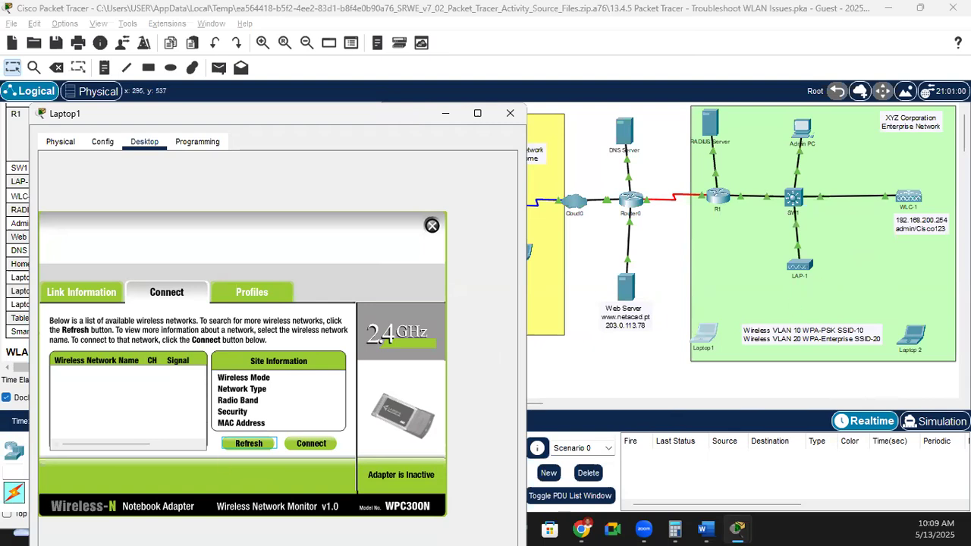
{"action": "key", "text": "alt+Tab"}
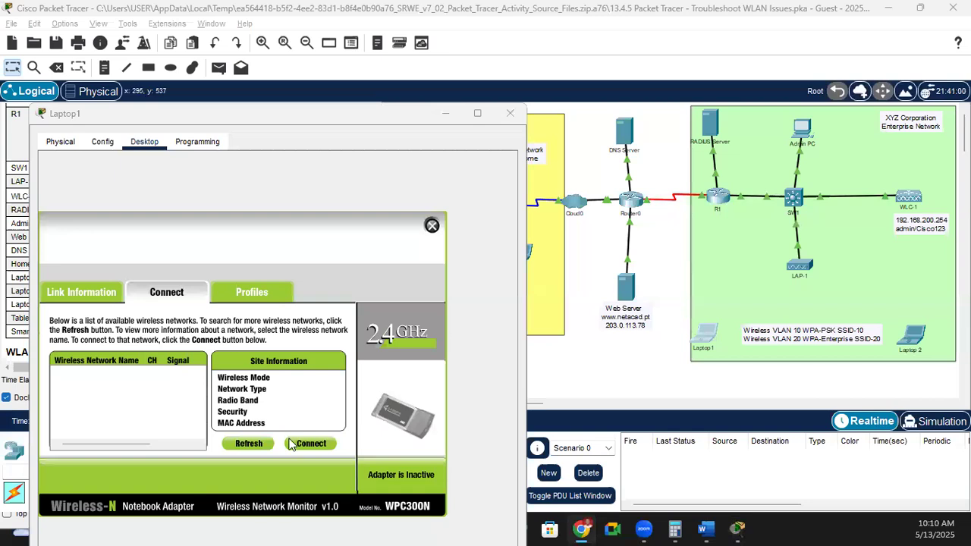
Step: Rescan Laptop1's wireless networks twice, then close Laptop1's window
{"action": "left_click", "coordinate": [247, 445]}
{"action": "left_click", "coordinate": [257, 448]}
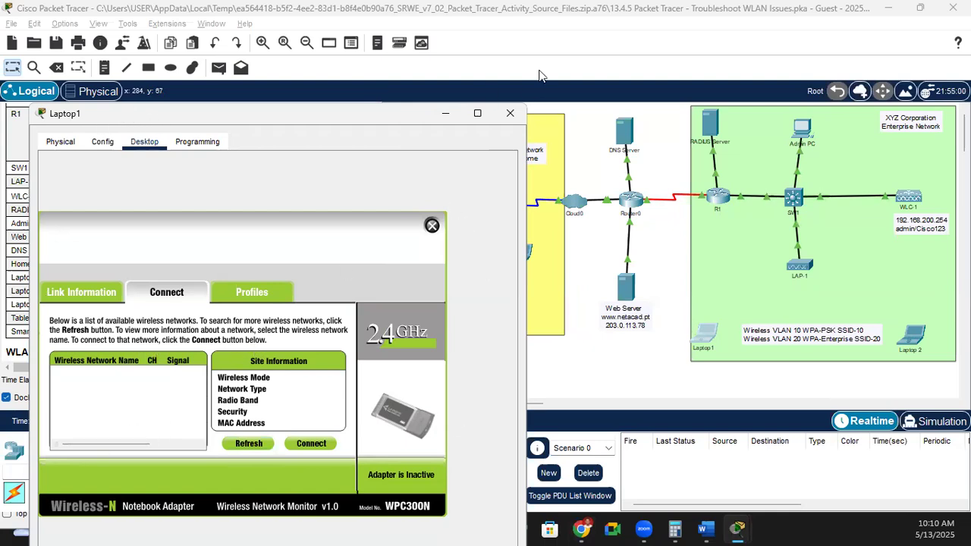
{"action": "left_click", "coordinate": [510, 113]}
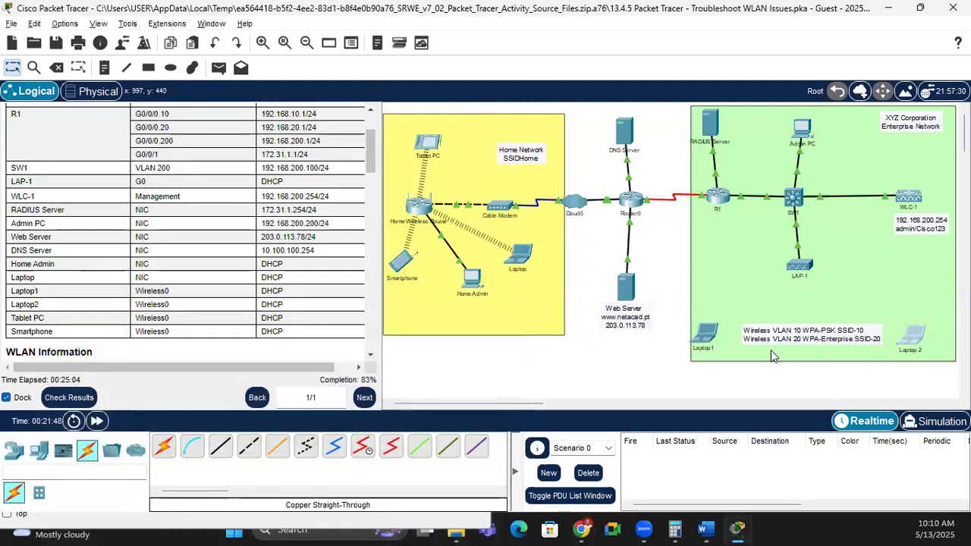
Step: Open Laptop 2's PC Wireless profiles and select the WLAN 20 profile (SSID-20, WPA2-Enterprise)
{"action": "left_click", "coordinate": [911, 335]}
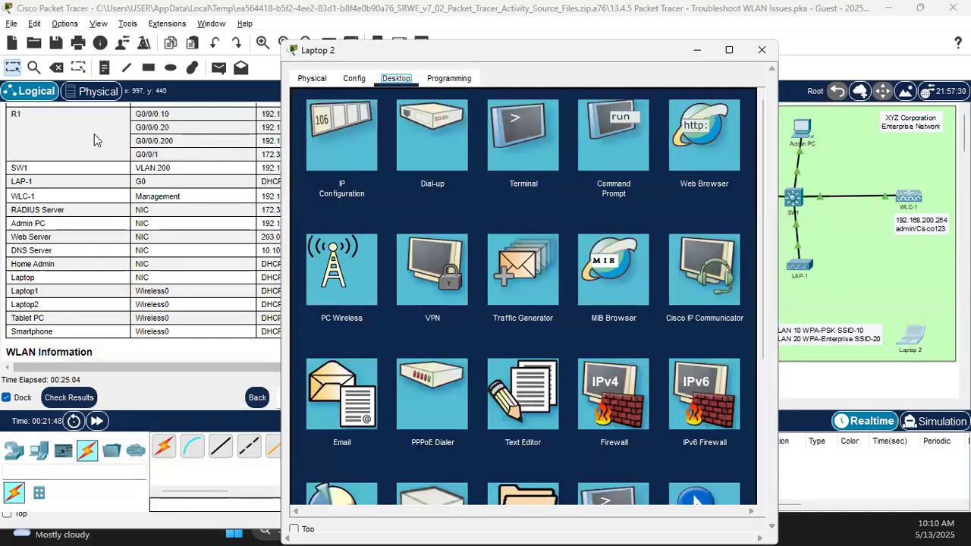
{"action": "left_click", "coordinate": [112, 142]}
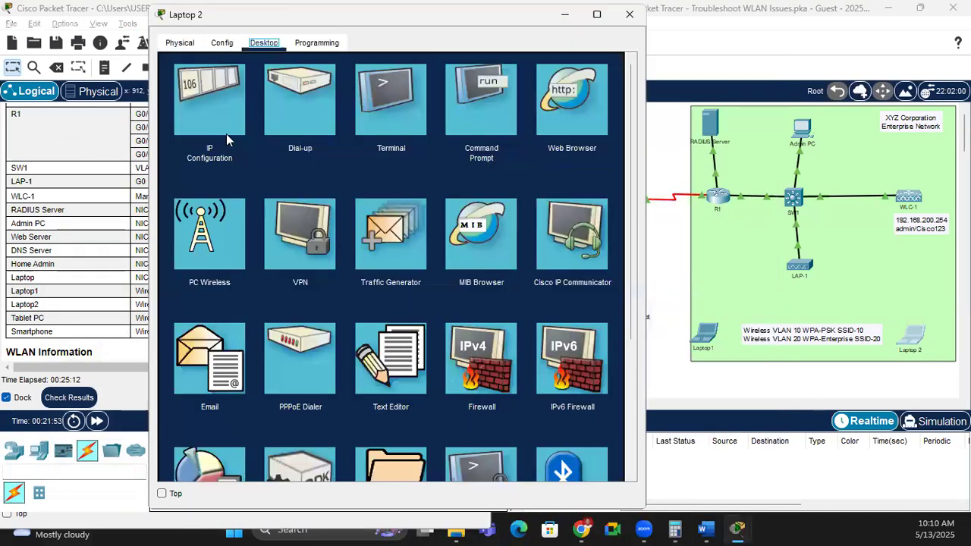
{"action": "left_click", "coordinate": [209, 248]}
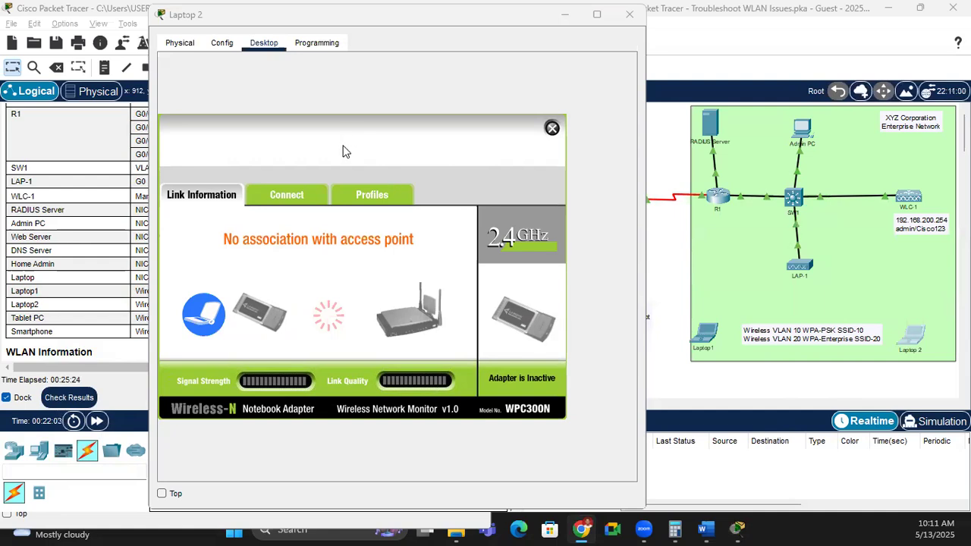
{"action": "left_click", "coordinate": [374, 197]}
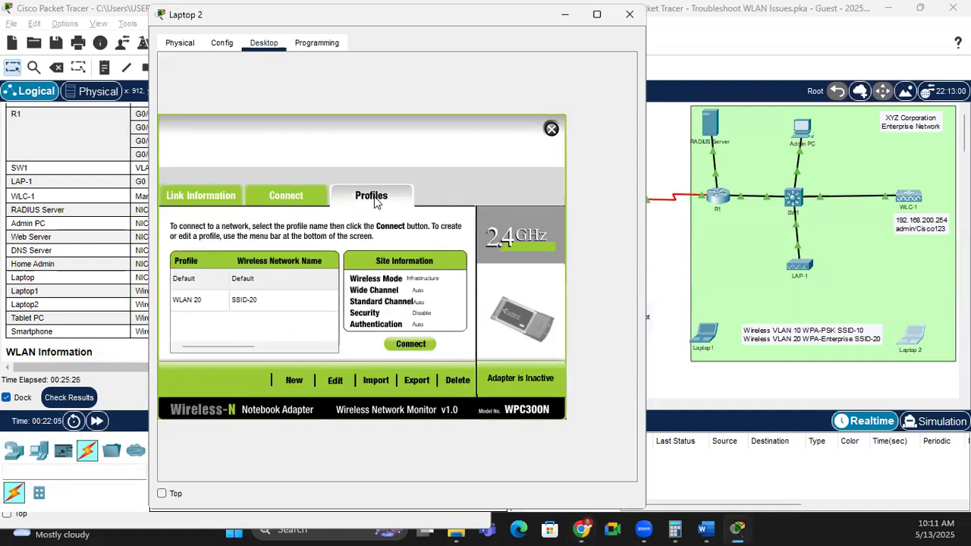
{"action": "left_click", "coordinate": [196, 304]}
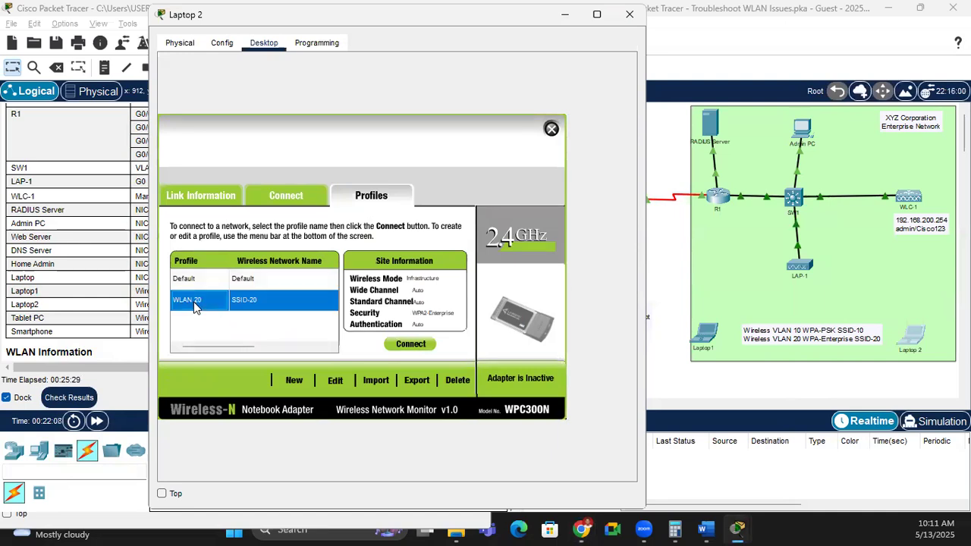
Step: Edit the WLAN 20 profile, rescan for networks, and exit back to the profiles list
{"action": "left_click", "coordinate": [337, 381]}
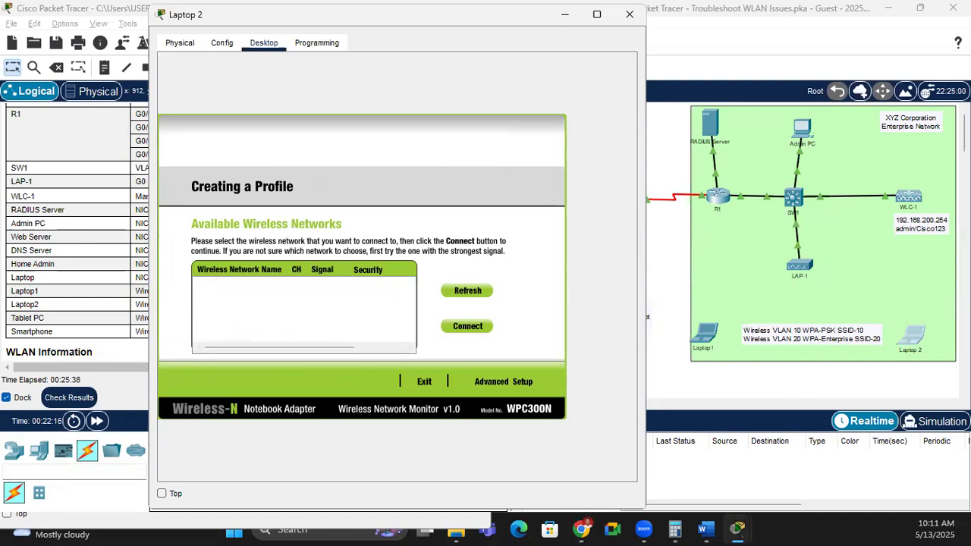
{"action": "key", "text": "alt+Tab"}
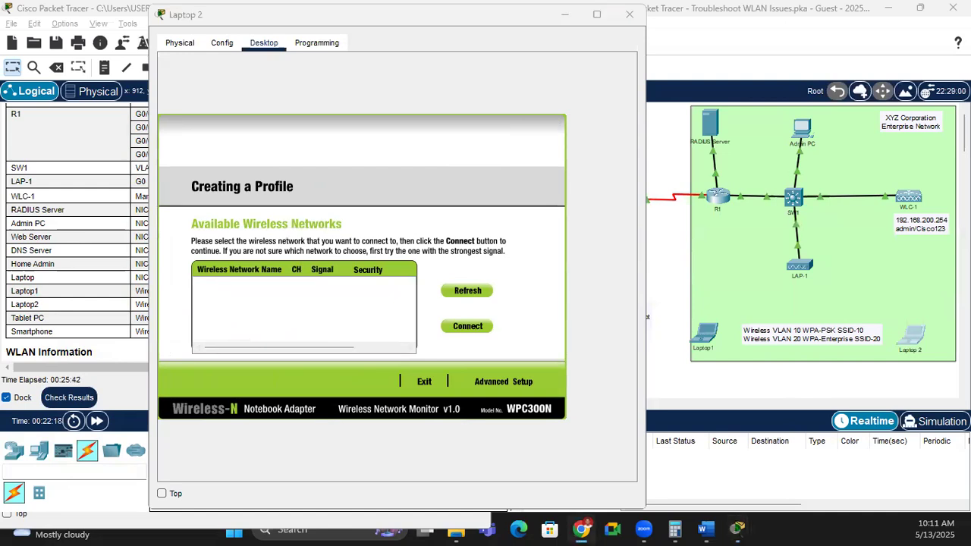
{"action": "left_click", "coordinate": [468, 291]}
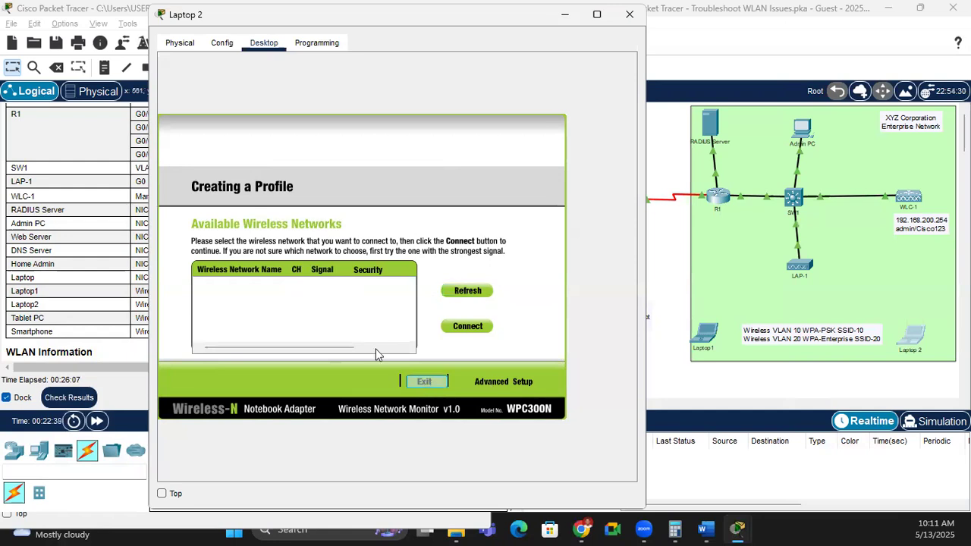
{"action": "left_click", "coordinate": [423, 383]}
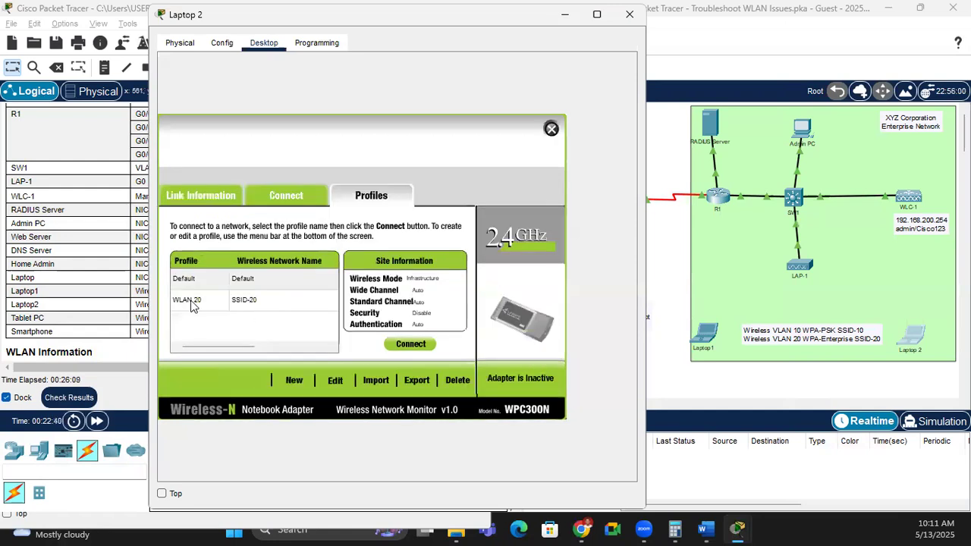
Step: Try connecting Laptop 2 with the WLAN 20 profile several times
{"action": "left_click", "coordinate": [192, 303]}
{"action": "left_click", "coordinate": [419, 350]}
{"action": "left_click", "coordinate": [194, 303]}
{"action": "left_click", "coordinate": [417, 345]}
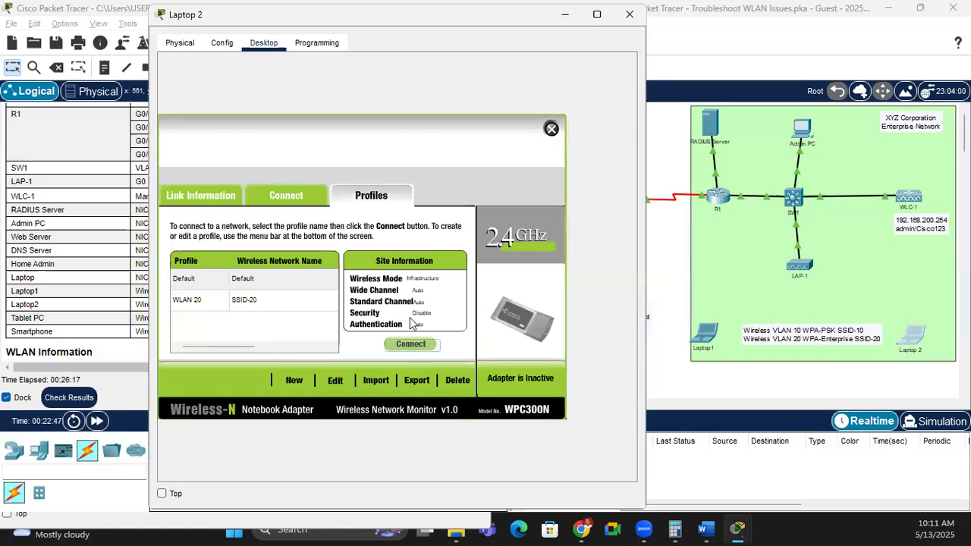
{"action": "left_click", "coordinate": [211, 305]}
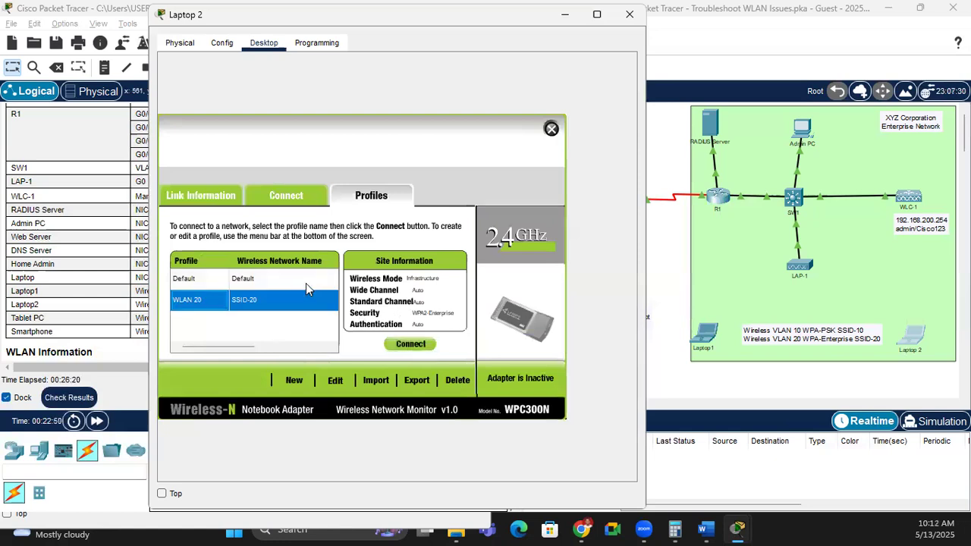
Step: Edit WLAN 20 again, rescan networks, then switch the workspace to Simulation mode
{"action": "left_click", "coordinate": [334, 380]}
{"action": "left_click", "coordinate": [470, 291]}
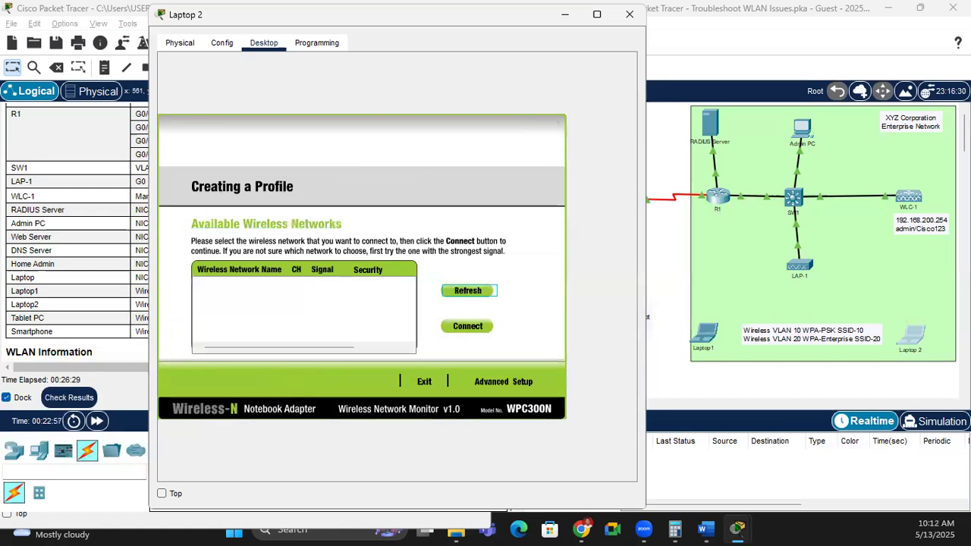
{"action": "left_click", "coordinate": [582, 529]}
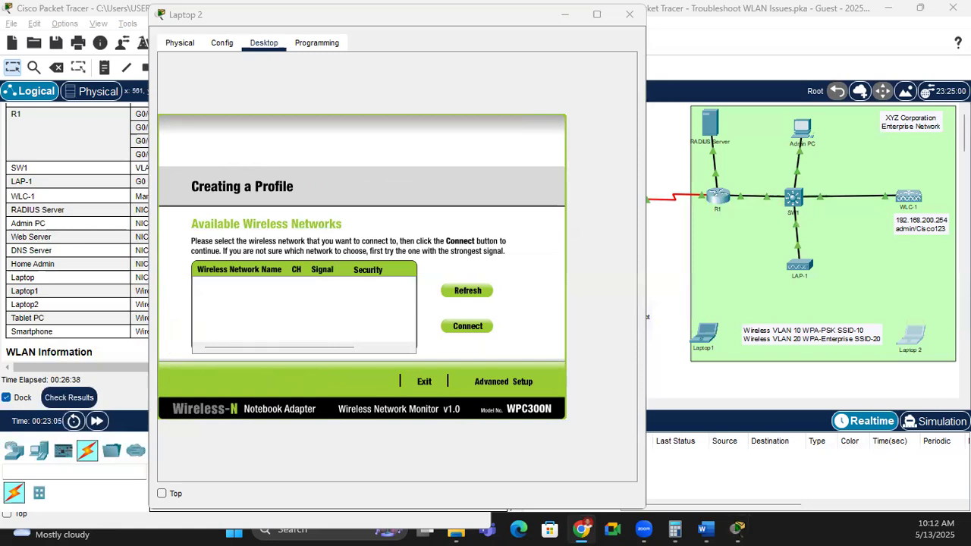
{"action": "left_click", "coordinate": [935, 421]}
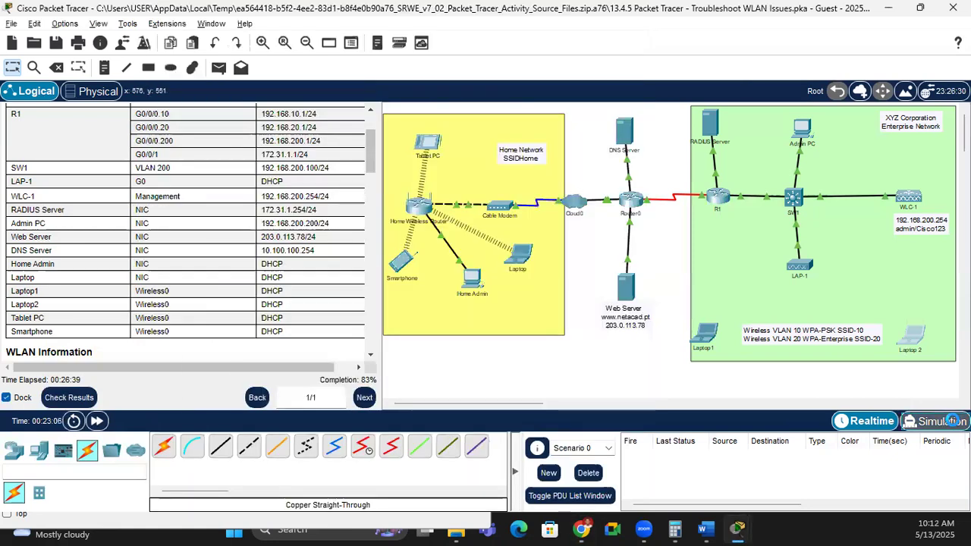
Step: Keep Laptop 2's window always on top and move it left to uncover the topology
{"action": "key", "text": "alt+Tab"}
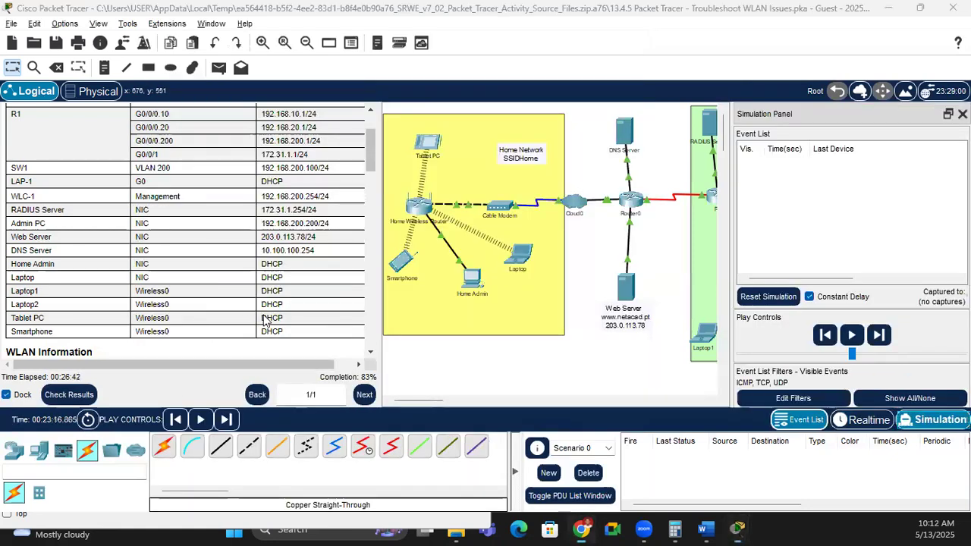
{"action": "key", "text": "alt+Tab"}
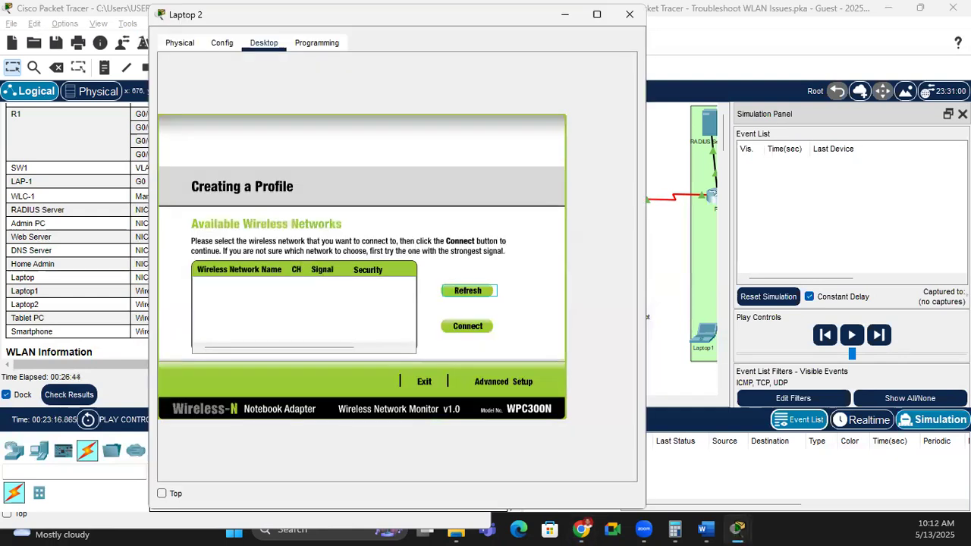
{"action": "left_click", "coordinate": [162, 494]}
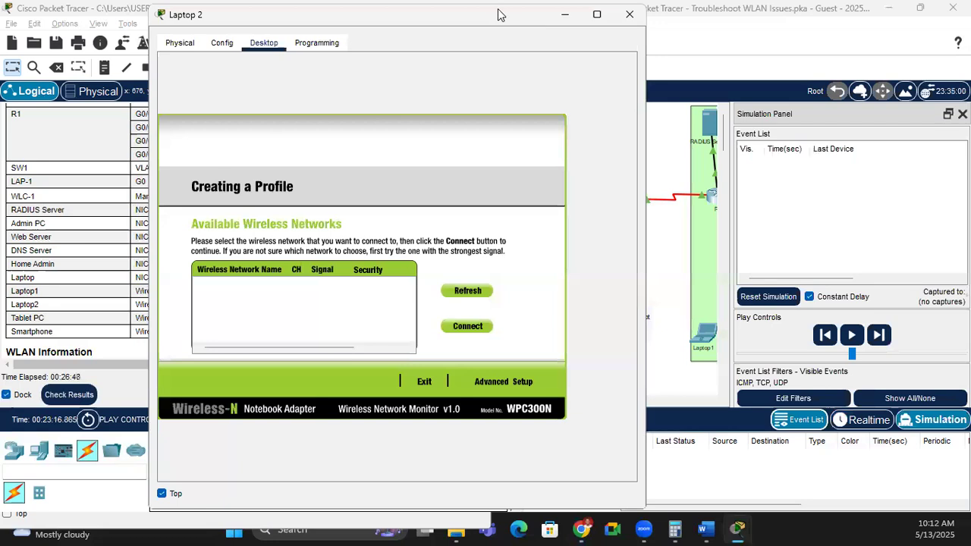
{"action": "left_click_drag", "start_coordinate": [499, 15], "coordinate": [376, 26]}
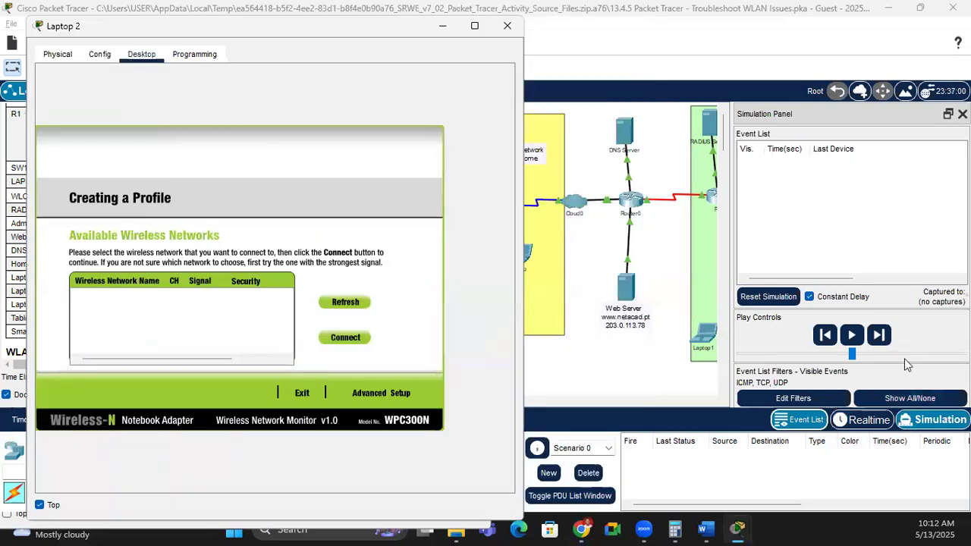
Step: Capture simulation events repeatedly up to about 207 s, then return to Realtime mode
{"action": "left_click", "coordinate": [879, 336]}
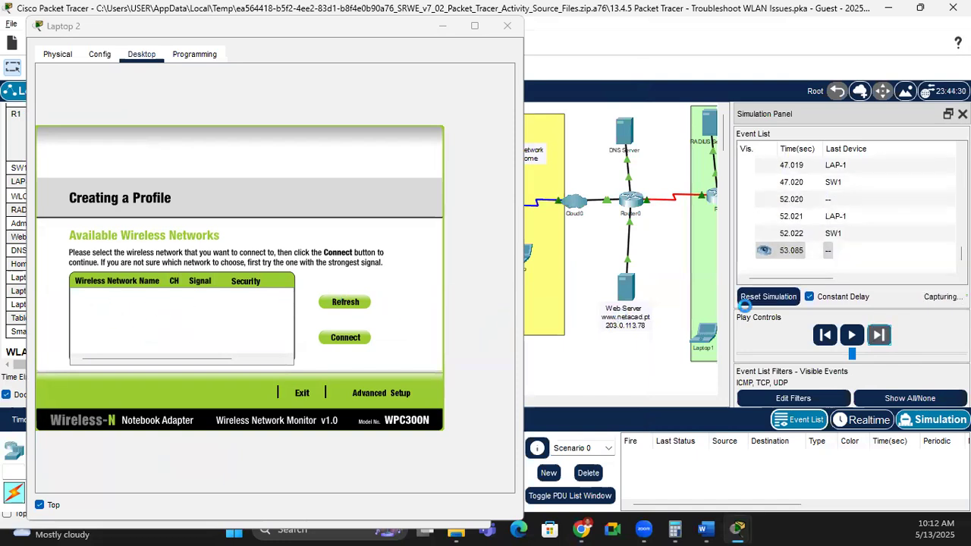
{"action": "left_click", "coordinate": [882, 338]}
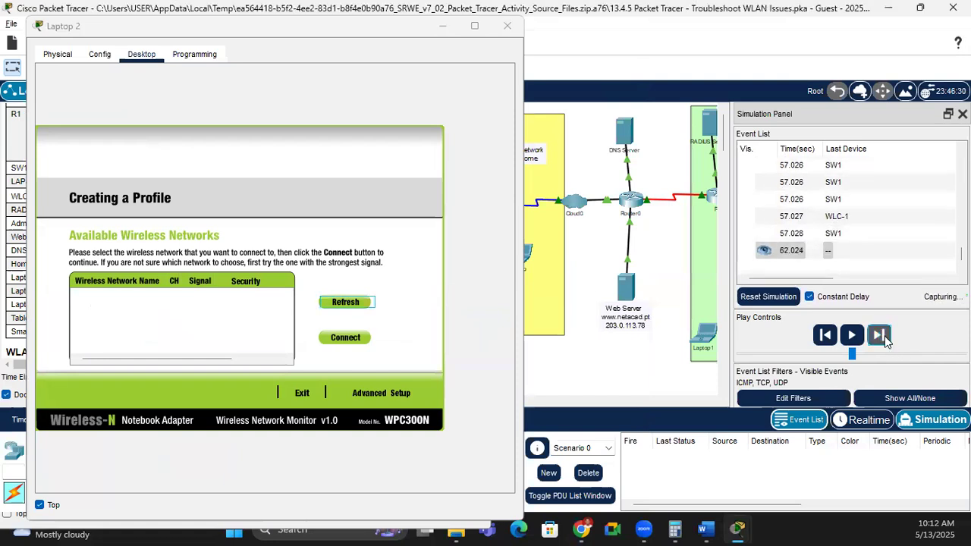
{"action": "left_click", "coordinate": [884, 336]}
{"action": "left_click", "coordinate": [884, 336]}
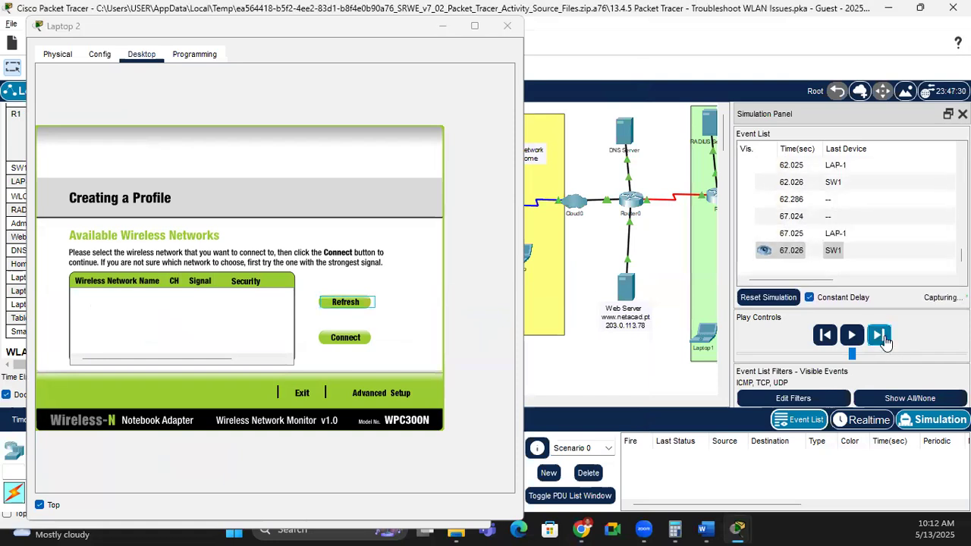
{"action": "left_click", "coordinate": [884, 339]}
{"action": "left_click", "coordinate": [882, 339]}
{"action": "left_click", "coordinate": [878, 338]}
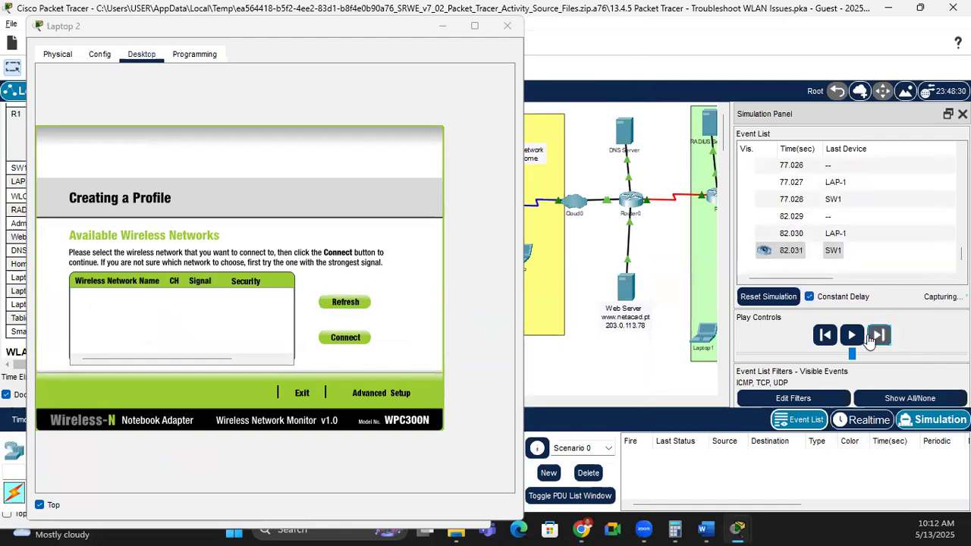
{"action": "left_click", "coordinate": [878, 337]}
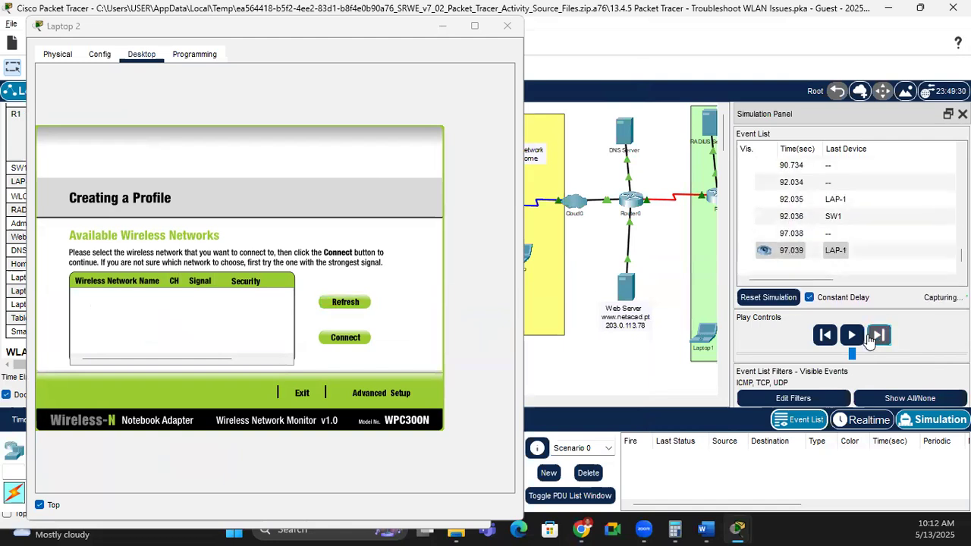
{"action": "left_click", "coordinate": [871, 337]}
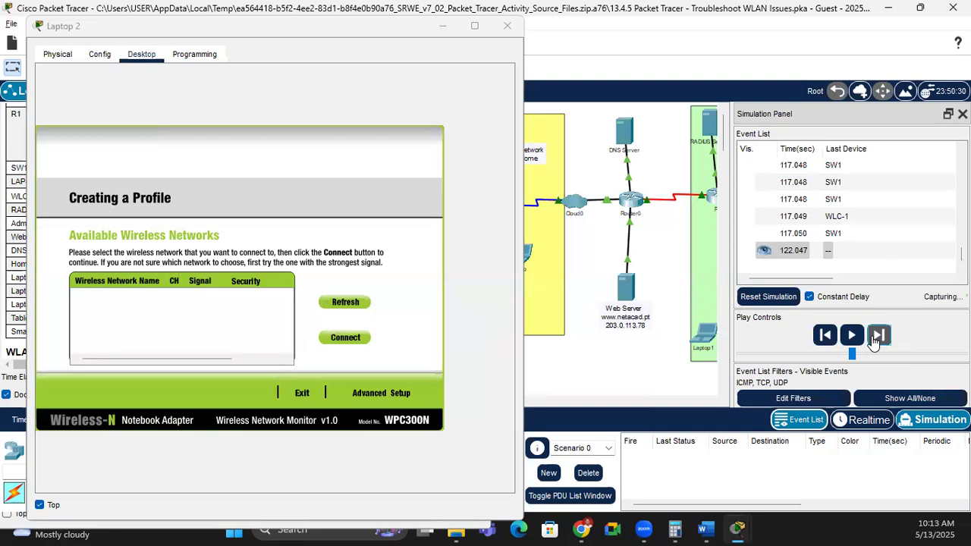
{"action": "left_click", "coordinate": [872, 338]}
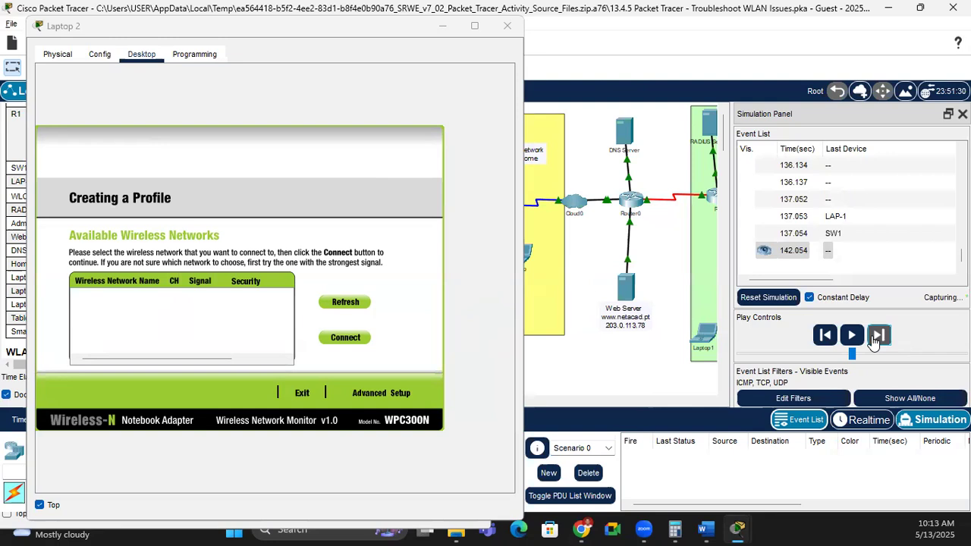
{"action": "left_click", "coordinate": [872, 338]}
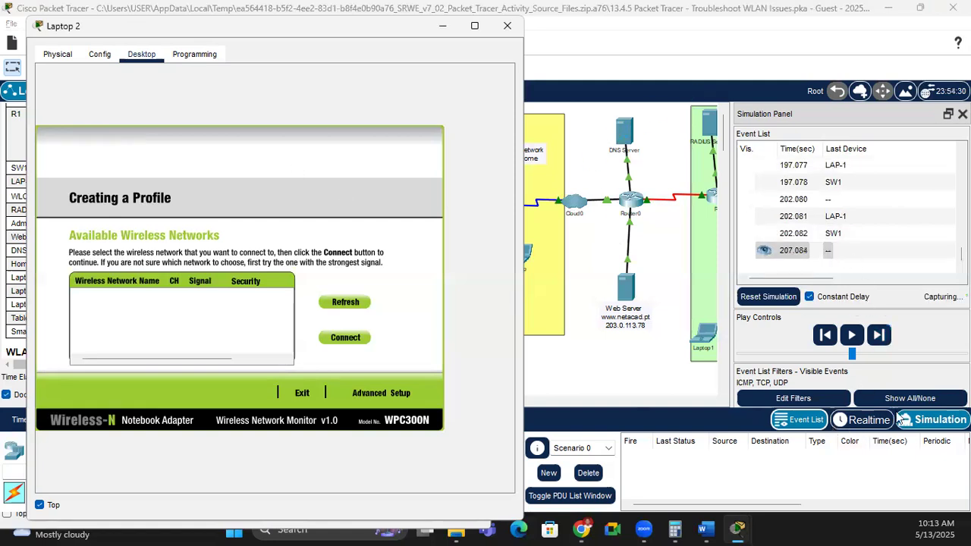
{"action": "left_click", "coordinate": [867, 421]}
Step: Confirm Realtime mode, then re-enter Simulation mode with a cleared event list
{"action": "left_click", "coordinate": [345, 302]}
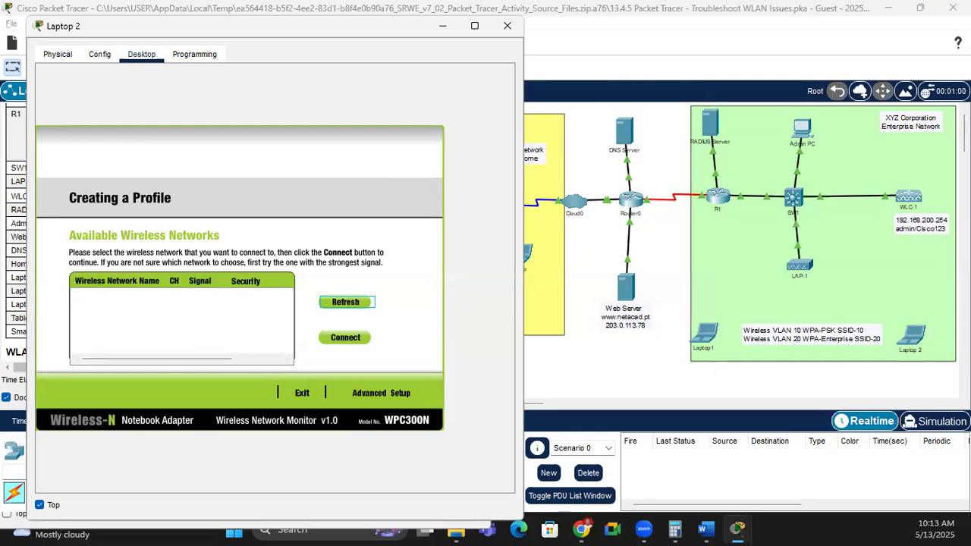
{"action": "key", "text": "alt+Tab"}
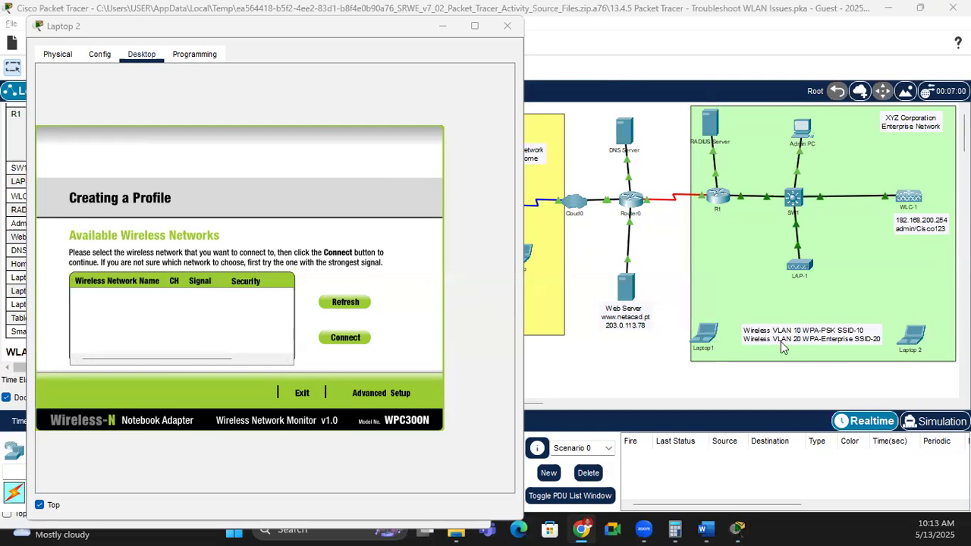
{"action": "left_click", "coordinate": [935, 423]}
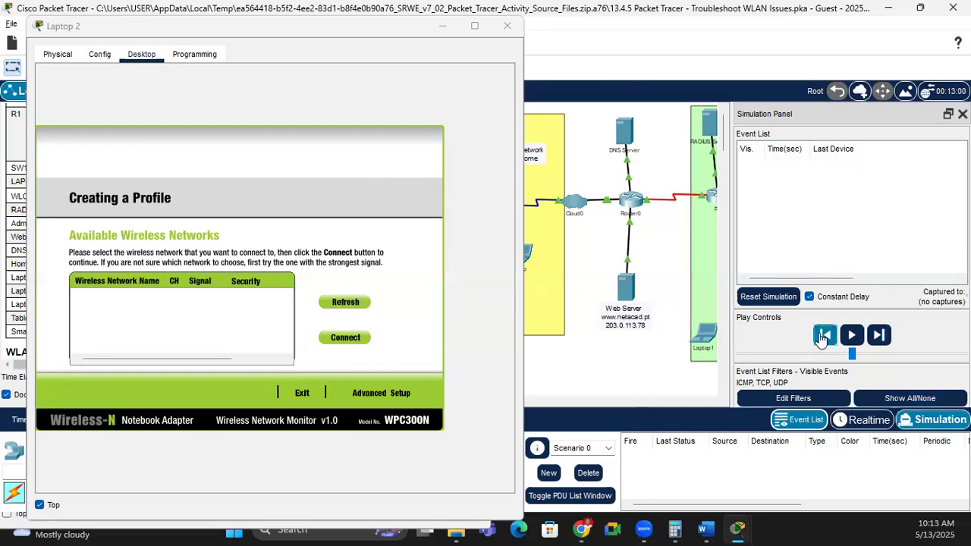
Step: Run the simulation at maximum play speed, capture more events, and minimize Laptop 2's window
{"action": "left_click_drag", "start_coordinate": [851, 354], "coordinate": [930, 355]}
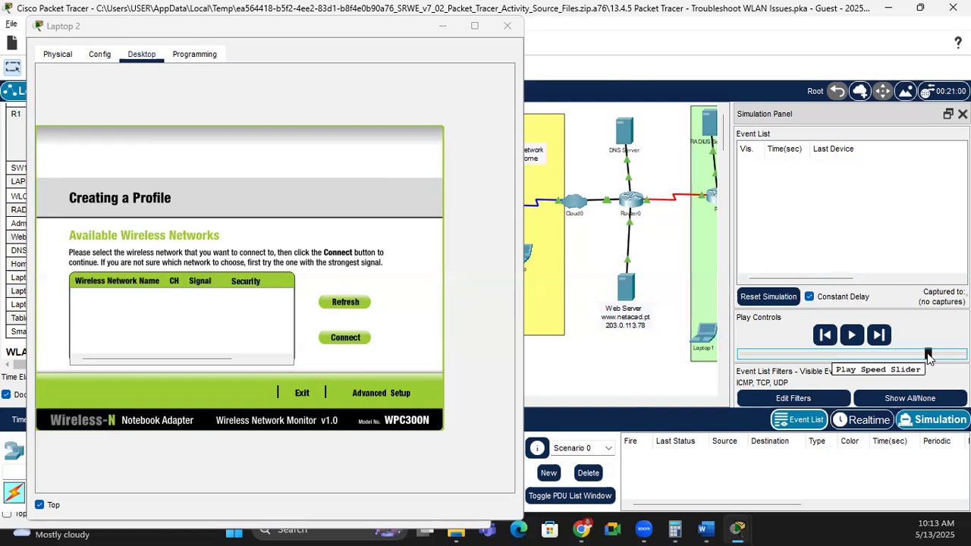
{"action": "left_click_drag", "start_coordinate": [928, 355], "coordinate": [964, 355]}
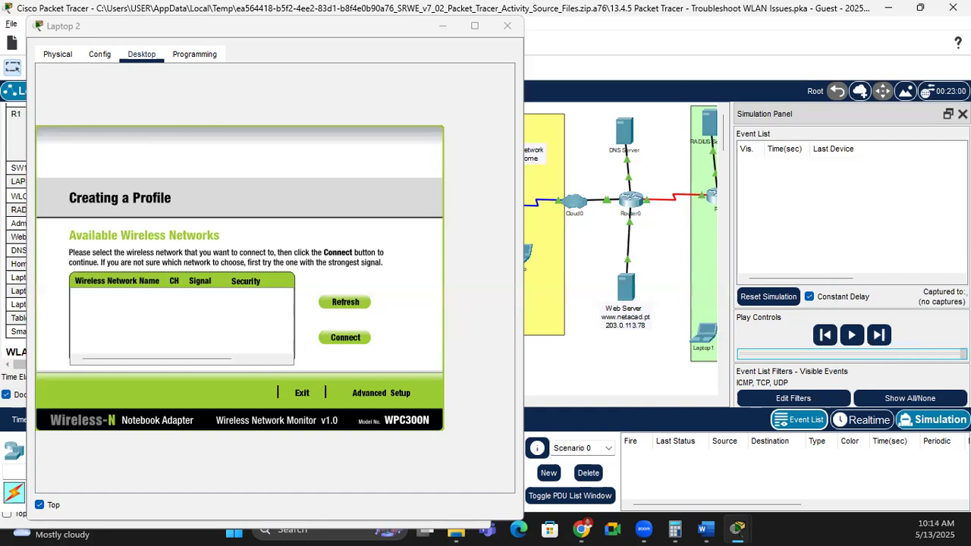
{"action": "left_click", "coordinate": [853, 337]}
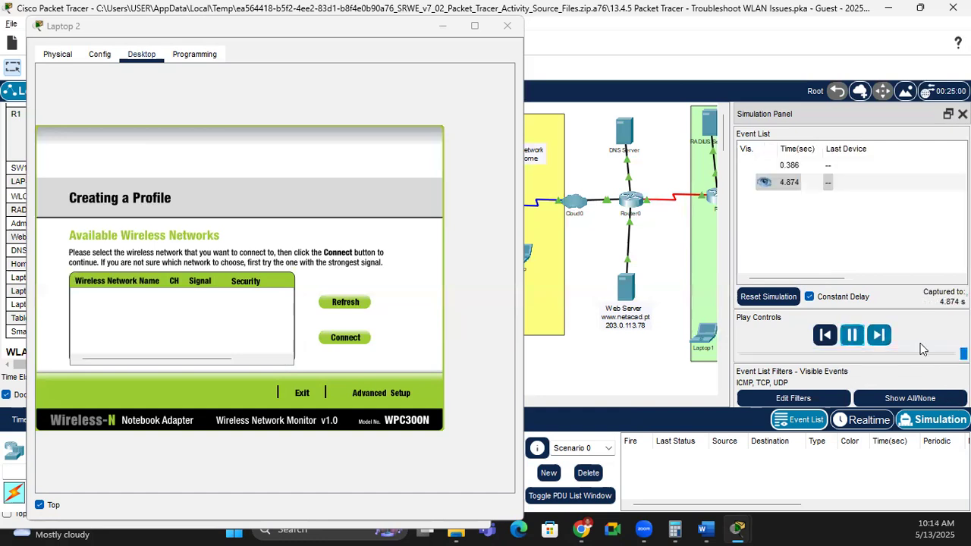
{"action": "left_click_drag", "start_coordinate": [849, 356], "coordinate": [966, 354]}
{"action": "left_click", "coordinate": [885, 341]}
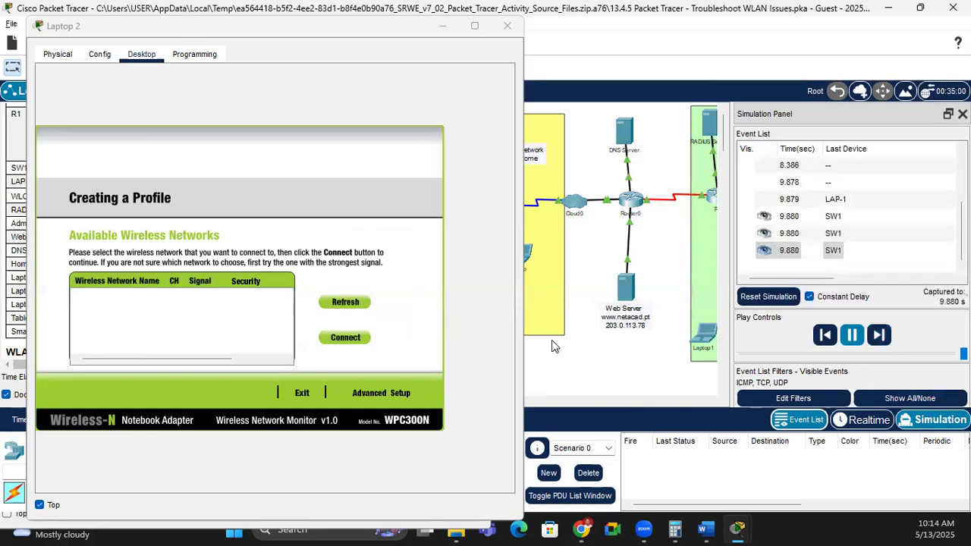
{"action": "left_click", "coordinate": [444, 27]}
Step: Check results (5/6), find Laptop 2's wireless User Id marked incorrect, and close Activity Results
{"action": "left_click", "coordinate": [69, 396]}
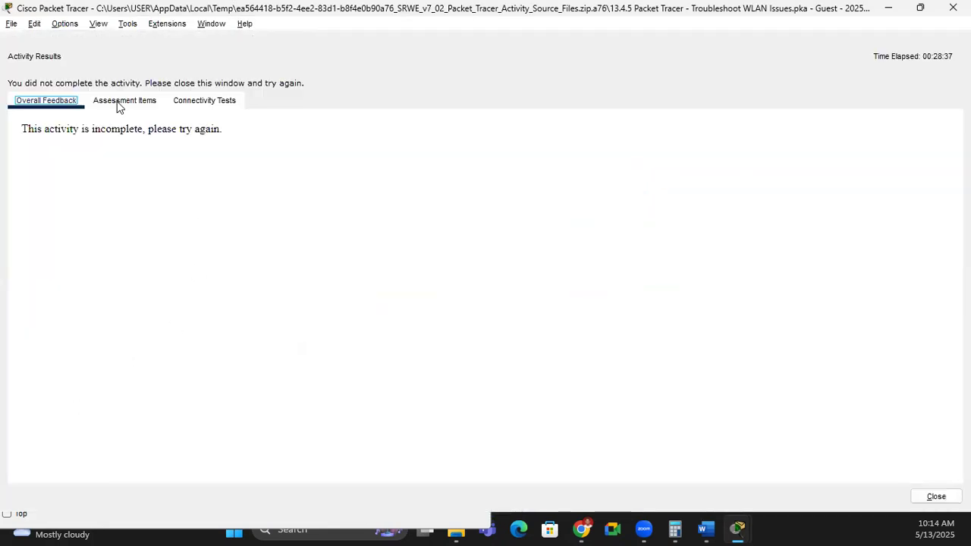
{"action": "left_click", "coordinate": [121, 100]}
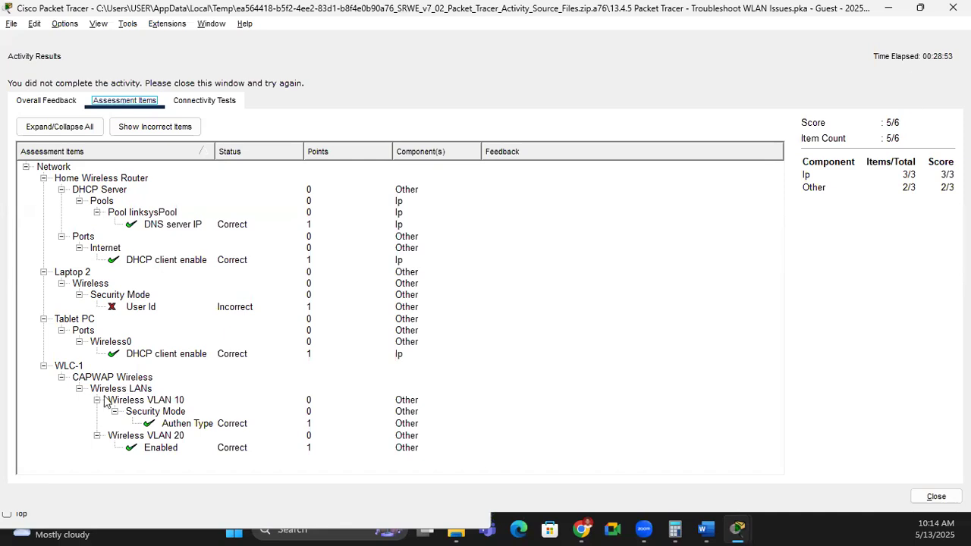
{"action": "left_click", "coordinate": [513, 283]}
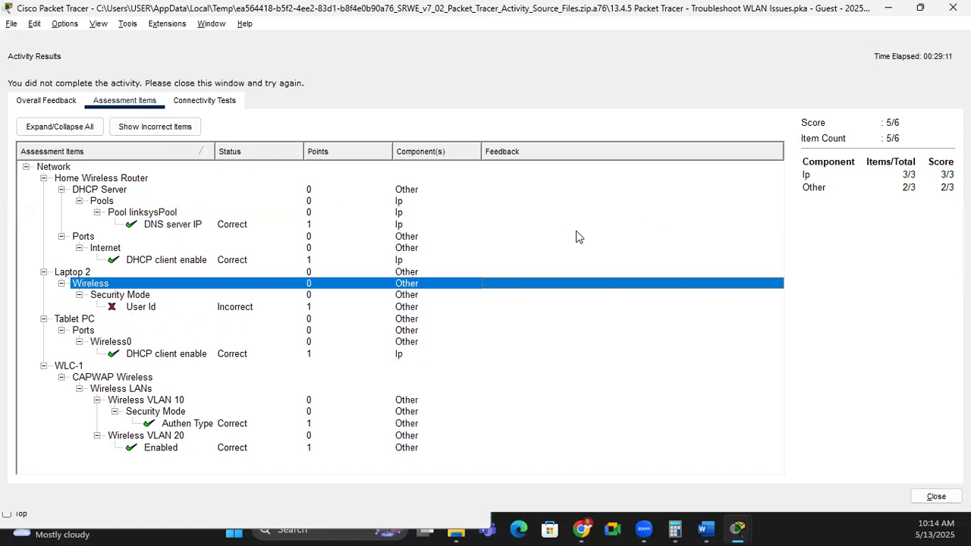
{"action": "left_click", "coordinate": [953, 7]}
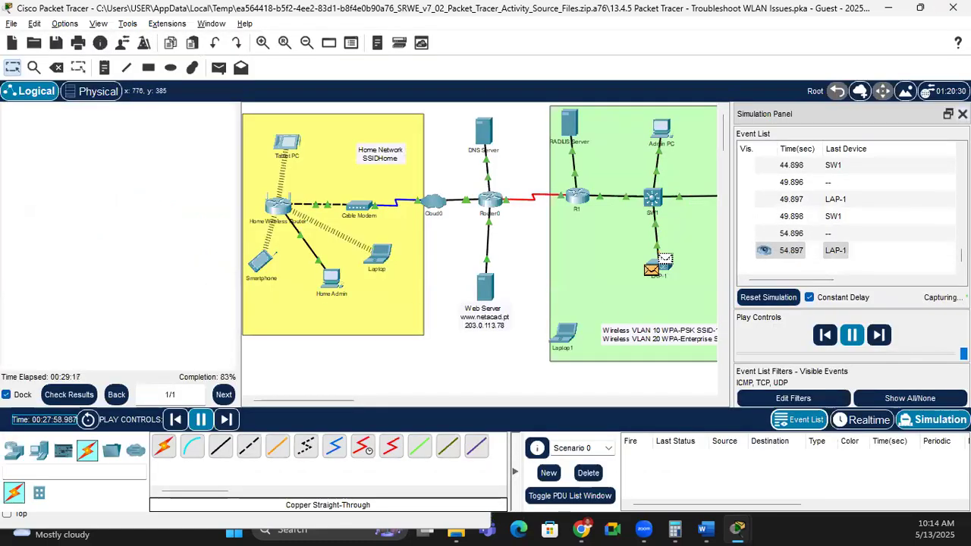
Step: Set up Laptop 2's profile for SSID-20 with DHCP and WPA2-Enterprise, changing login name to user2
{"action": "left_click", "coordinate": [962, 114]}
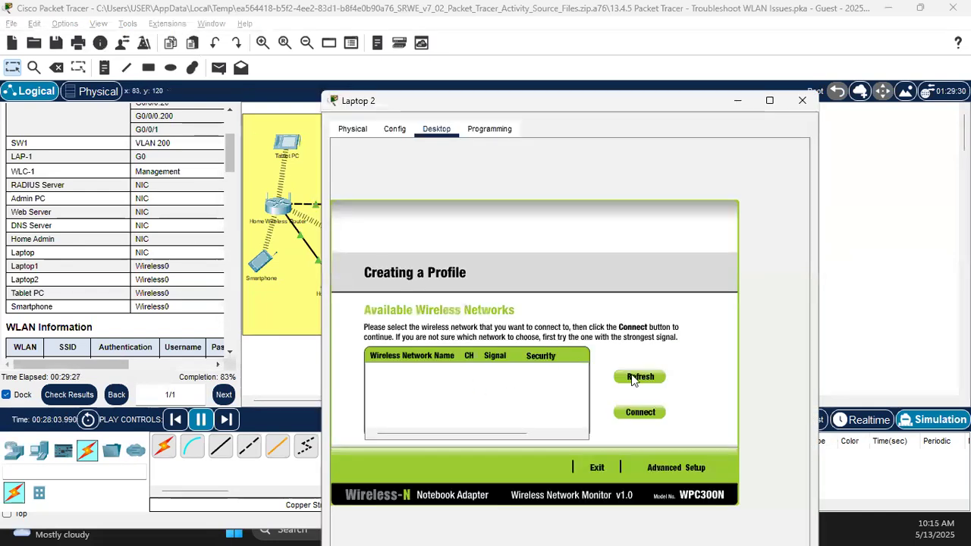
{"action": "left_click", "coordinate": [643, 374]}
{"action": "left_click", "coordinate": [678, 468]}
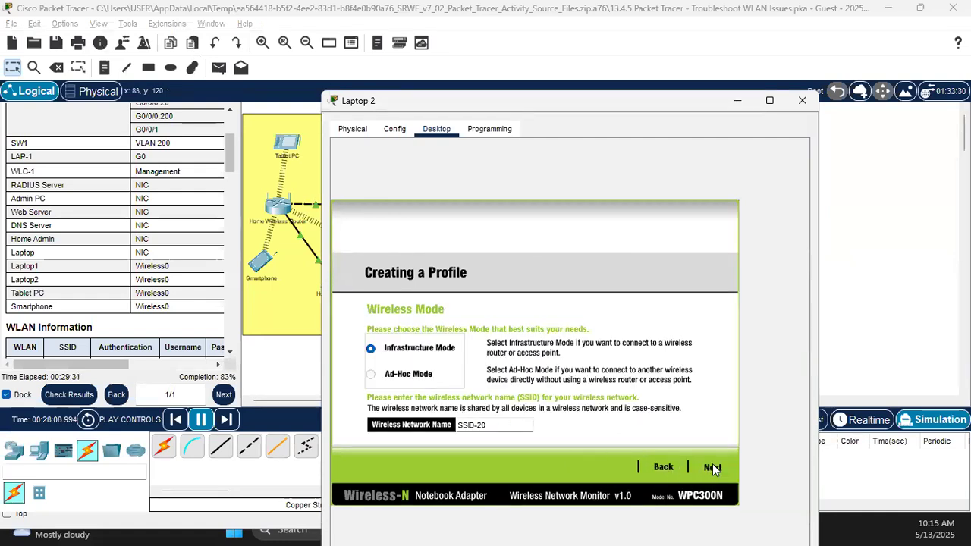
{"action": "left_click", "coordinate": [693, 468]}
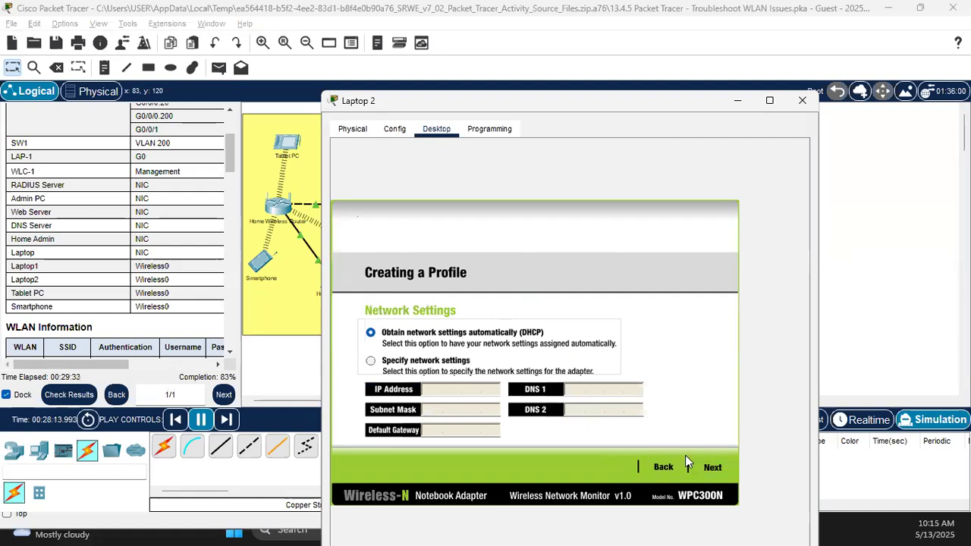
{"action": "left_click", "coordinate": [714, 468]}
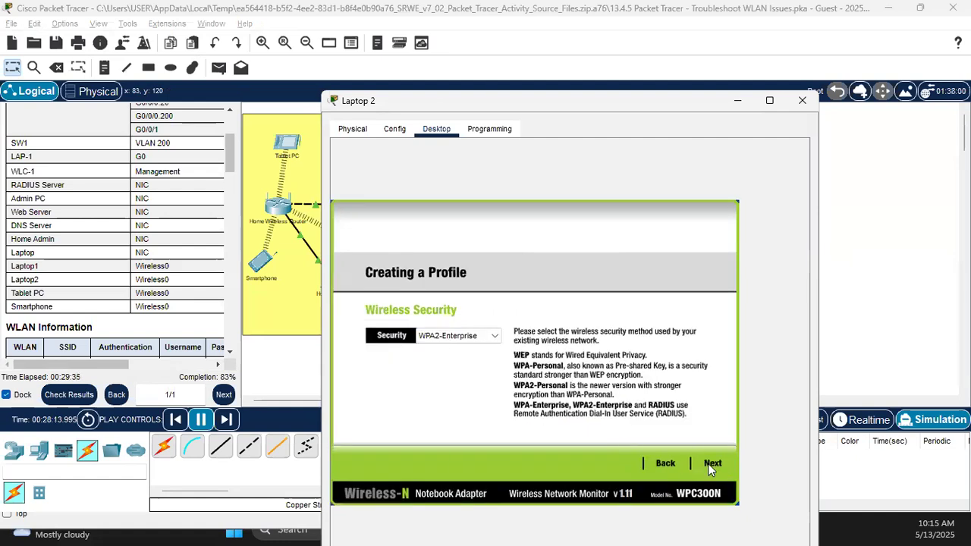
{"action": "left_click", "coordinate": [713, 465]}
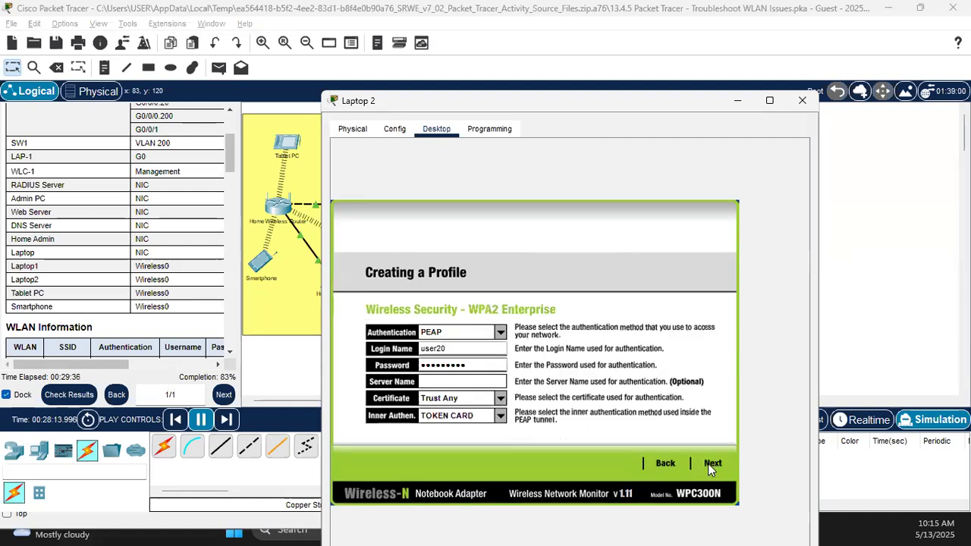
{"action": "left_click", "coordinate": [455, 349]}
{"action": "key", "text": "BackSpace"}
Step: Copy user2's password from the instructions table into the profile's Password field and continue
{"action": "left_click", "coordinate": [230, 167]}
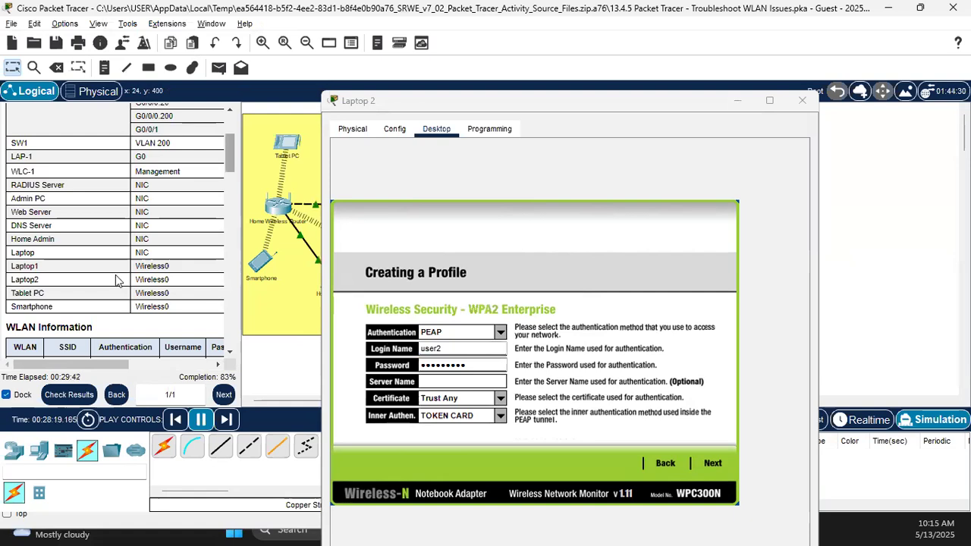
{"action": "scroll", "coordinate": [129, 250], "scroll_direction": "down", "scroll_amount": 6}
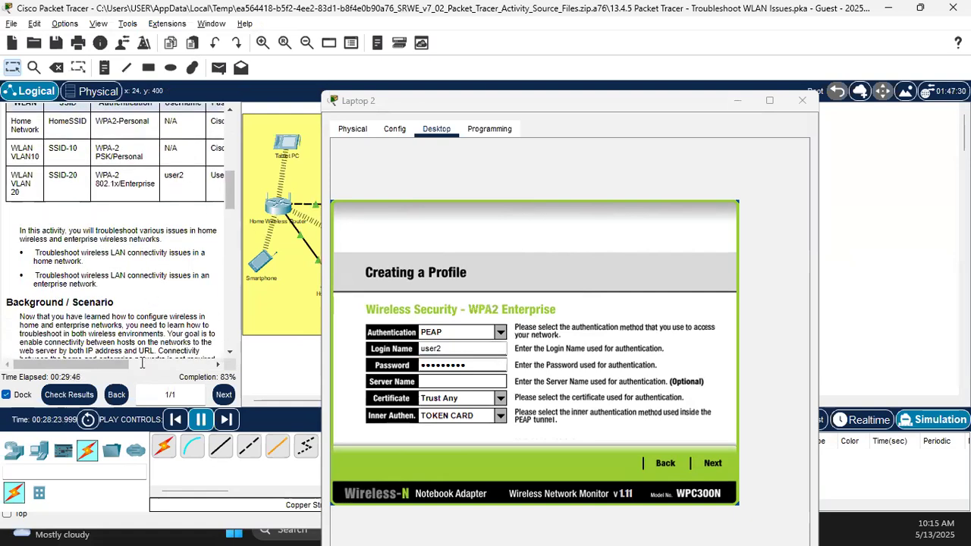
{"action": "left_click_drag", "start_coordinate": [127, 365], "coordinate": [220, 364]}
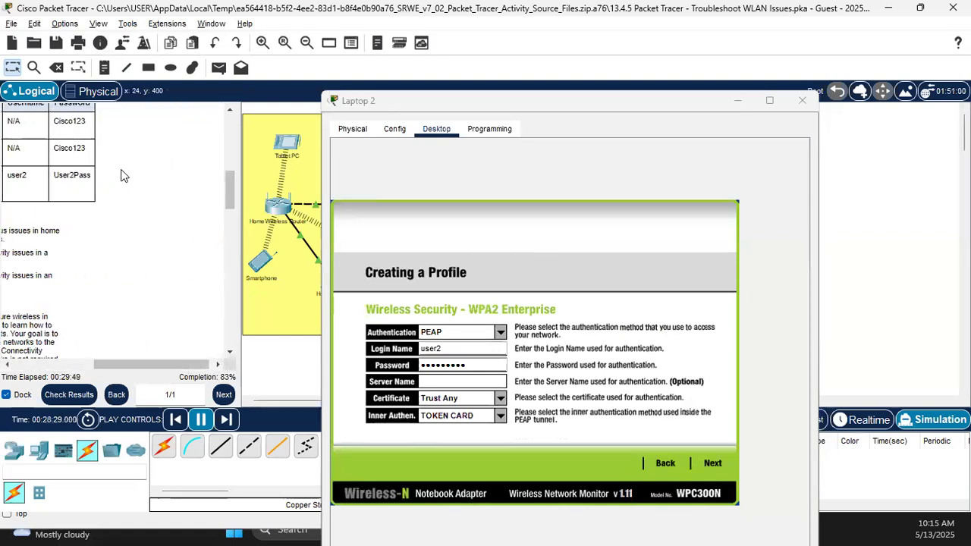
{"action": "double_click", "coordinate": [68, 176]}
{"action": "right_click", "coordinate": [76, 179]}
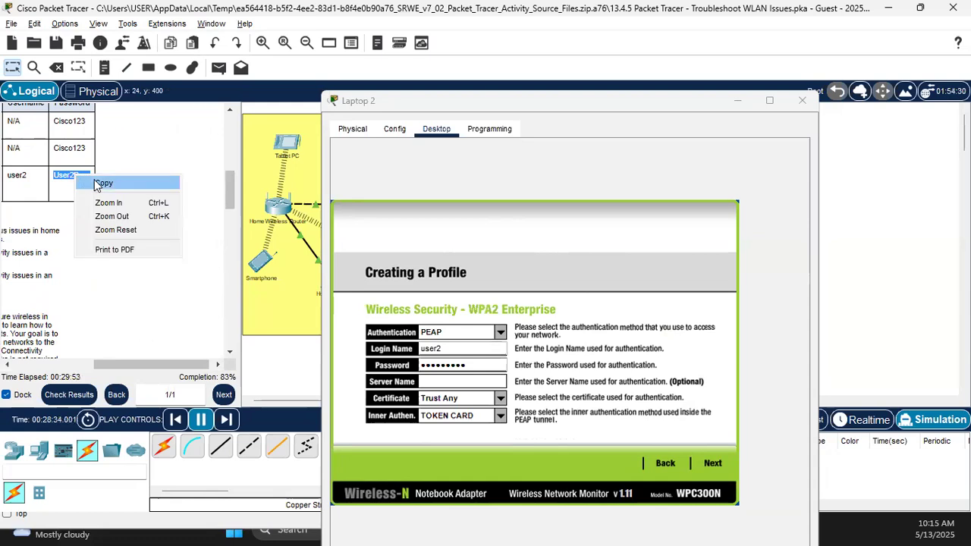
{"action": "left_click", "coordinate": [103, 183]}
{"action": "double_click", "coordinate": [478, 362]}
{"action": "key", "text": "ctrl+v"}
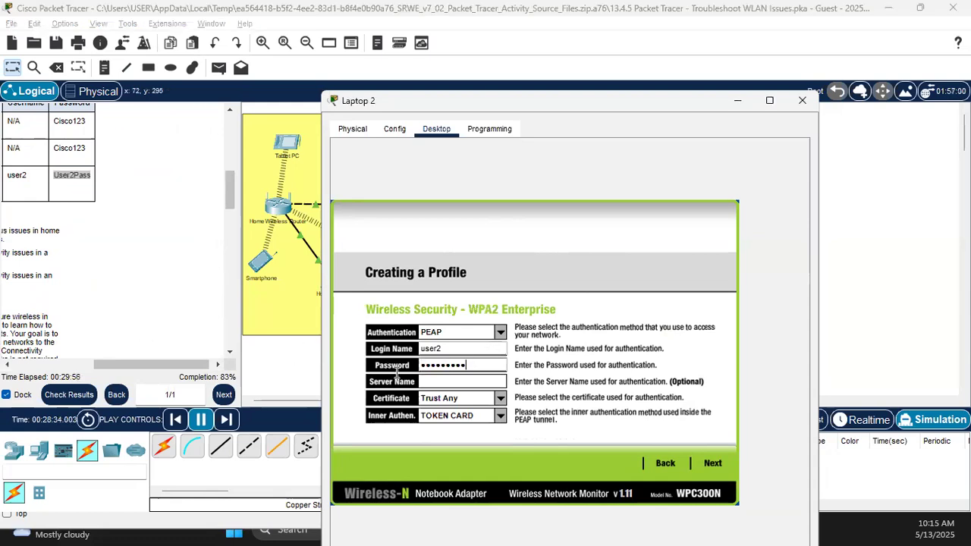
{"action": "key", "text": "ctrl+a"}
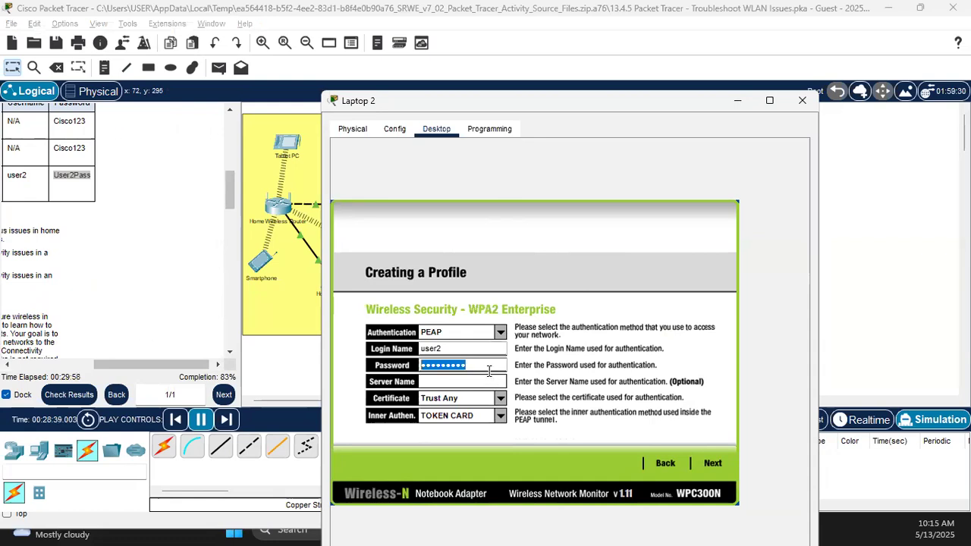
{"action": "key", "text": "ctrl+v"}
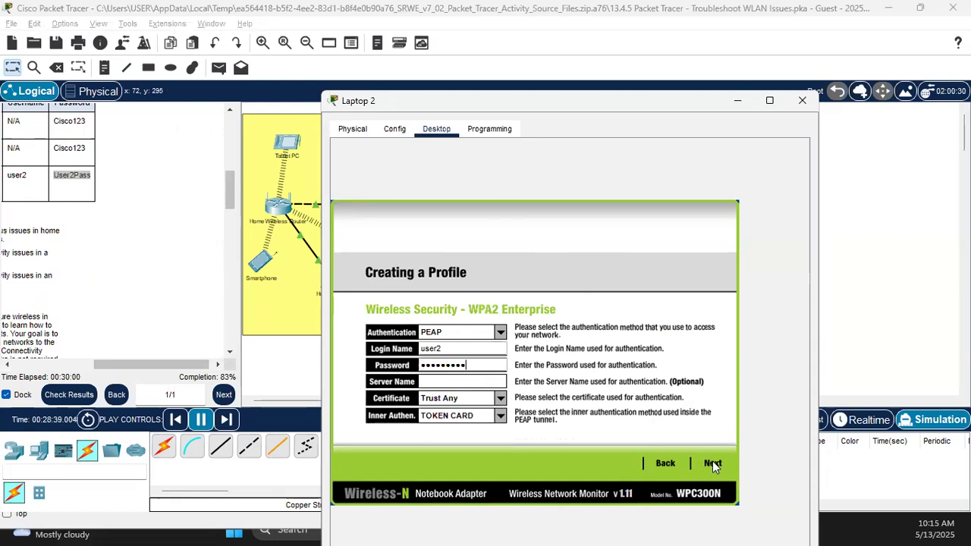
{"action": "left_click", "coordinate": [712, 464]}
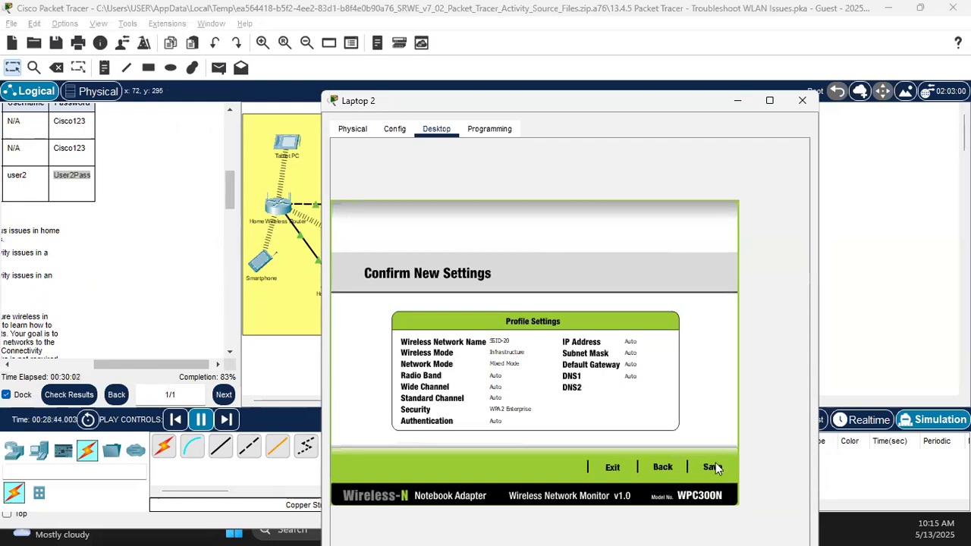
Step: Save the WLAN 20 profile and refresh Laptop 2's available wireless networks
{"action": "left_click", "coordinate": [713, 465]}
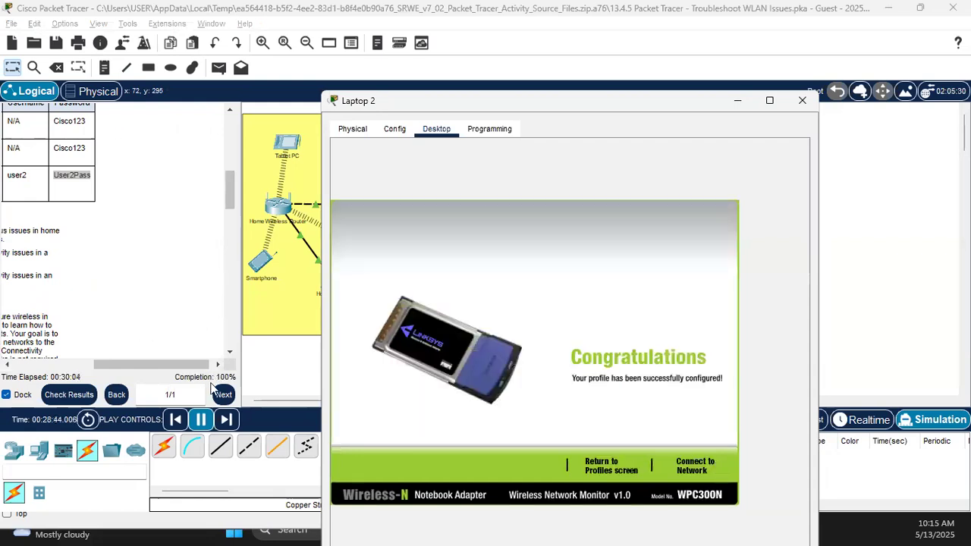
{"action": "left_click", "coordinate": [688, 465]}
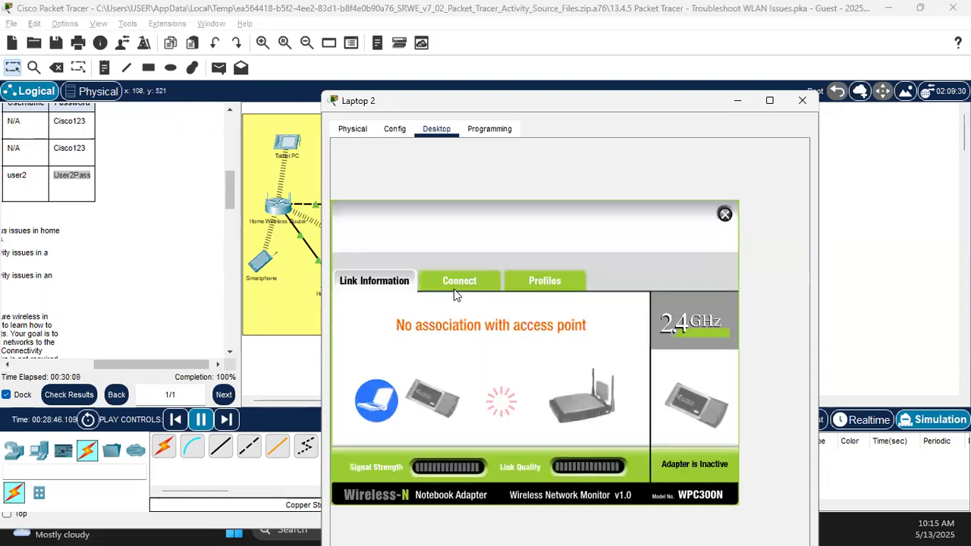
{"action": "left_click", "coordinate": [454, 281]}
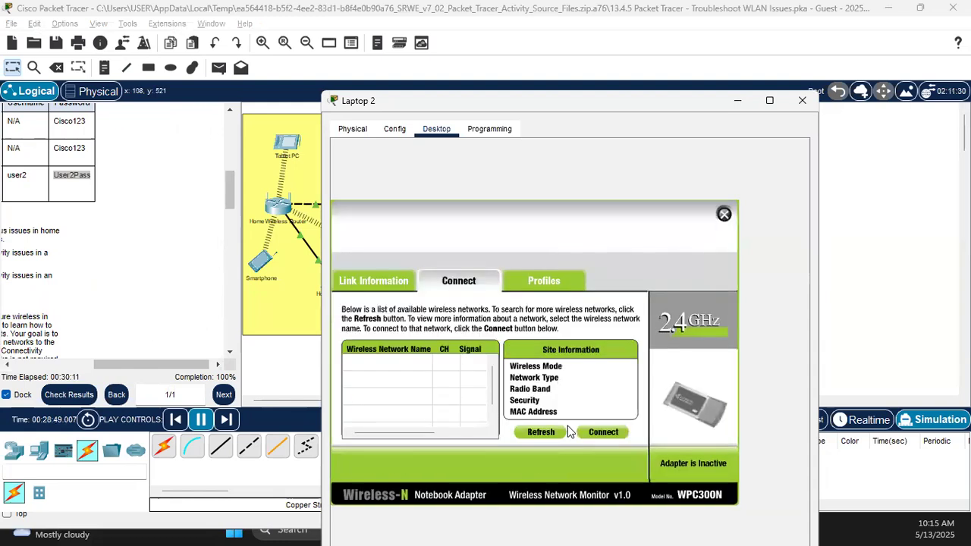
{"action": "left_click", "coordinate": [551, 436]}
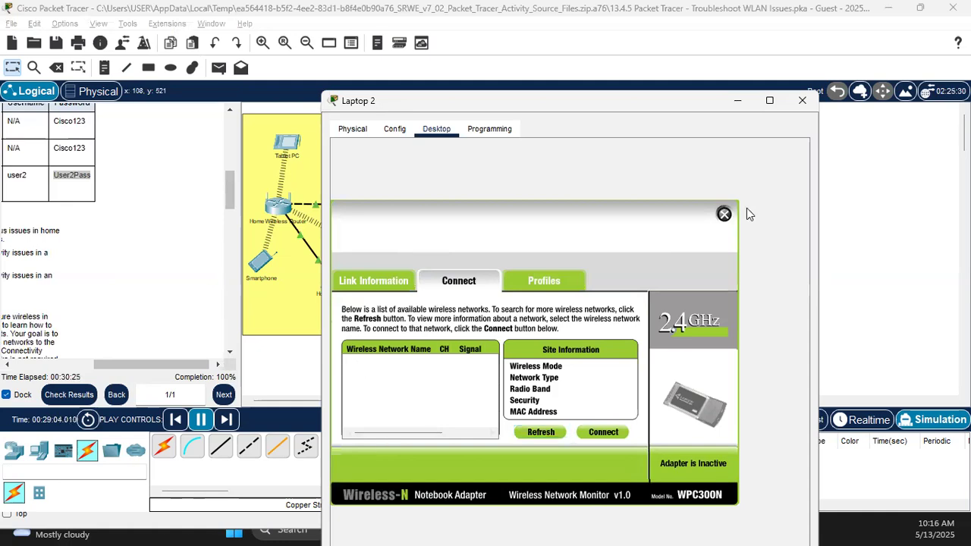
Step: Connect Laptop 2 using the saved WLAN 20 profile, then close its window
{"action": "left_click", "coordinate": [543, 280]}
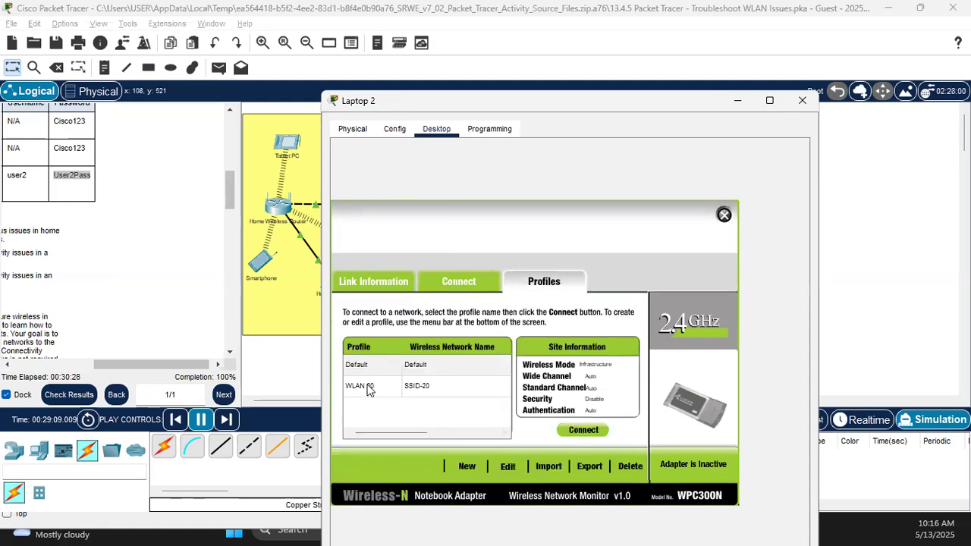
{"action": "left_click", "coordinate": [584, 431]}
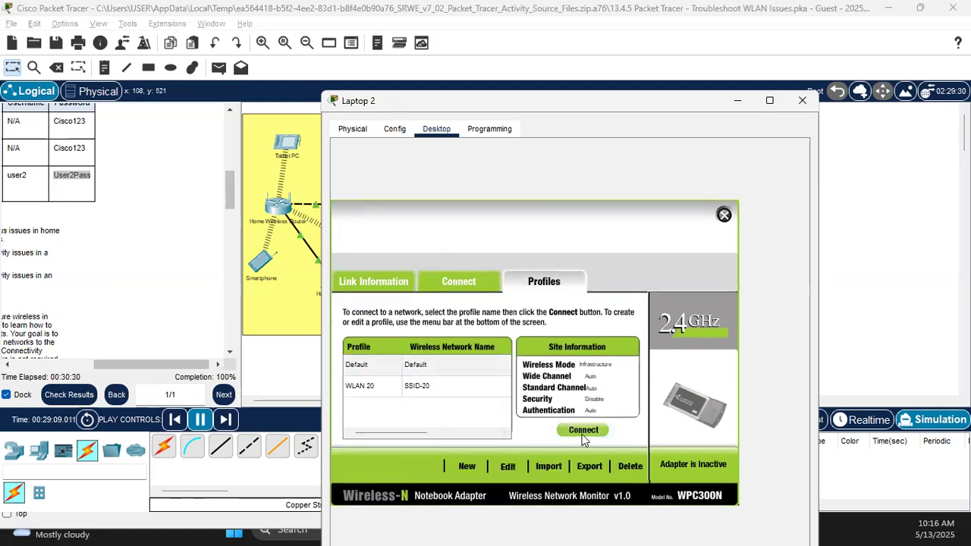
{"action": "left_click", "coordinate": [353, 388]}
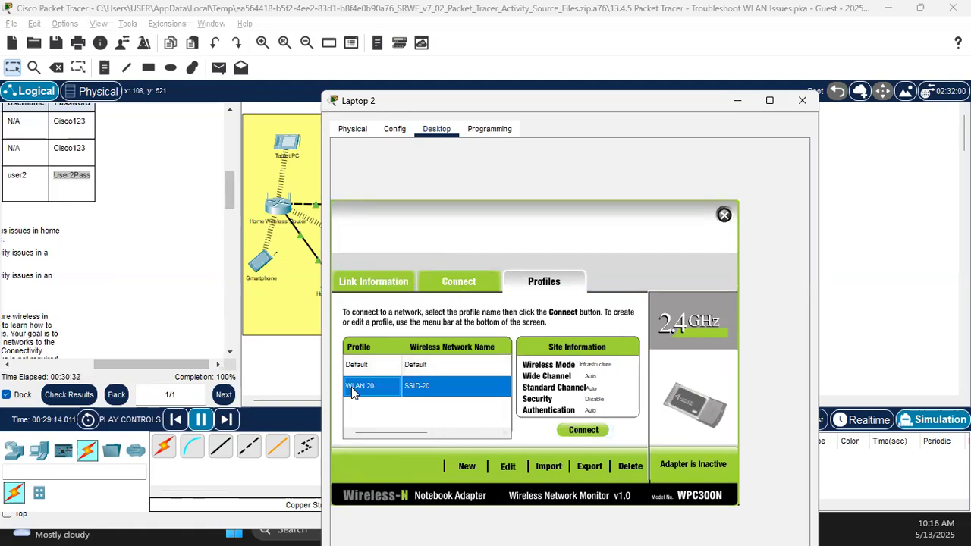
{"action": "left_click", "coordinate": [590, 430]}
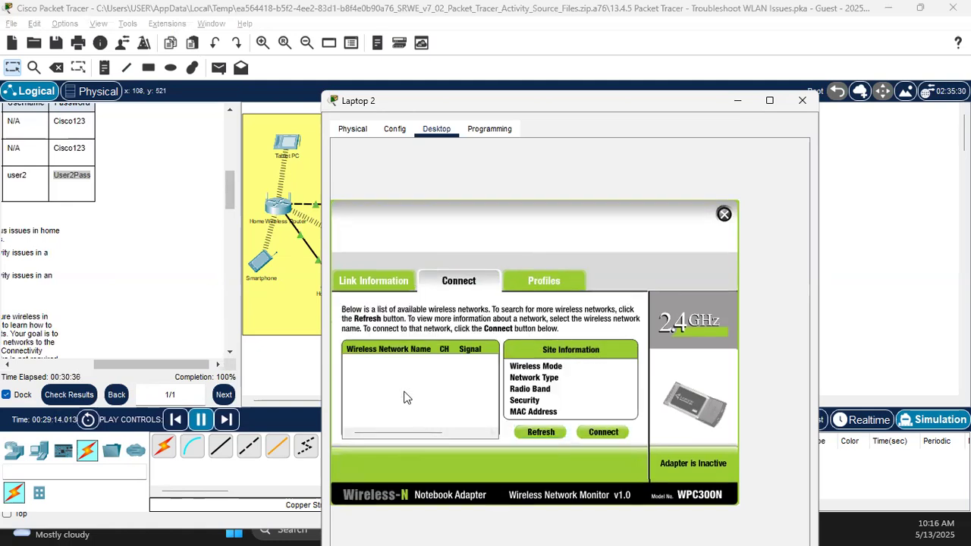
{"action": "left_click", "coordinate": [804, 100]}
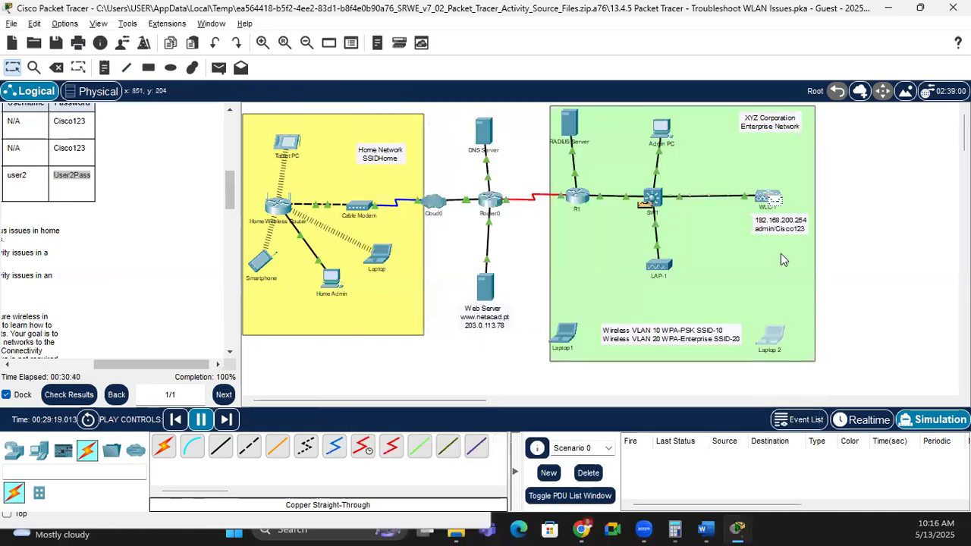
Step: In Realtime mode, refresh Laptop 2's networks and connect again with the WLAN 20 profile
{"action": "left_click", "coordinate": [851, 426]}
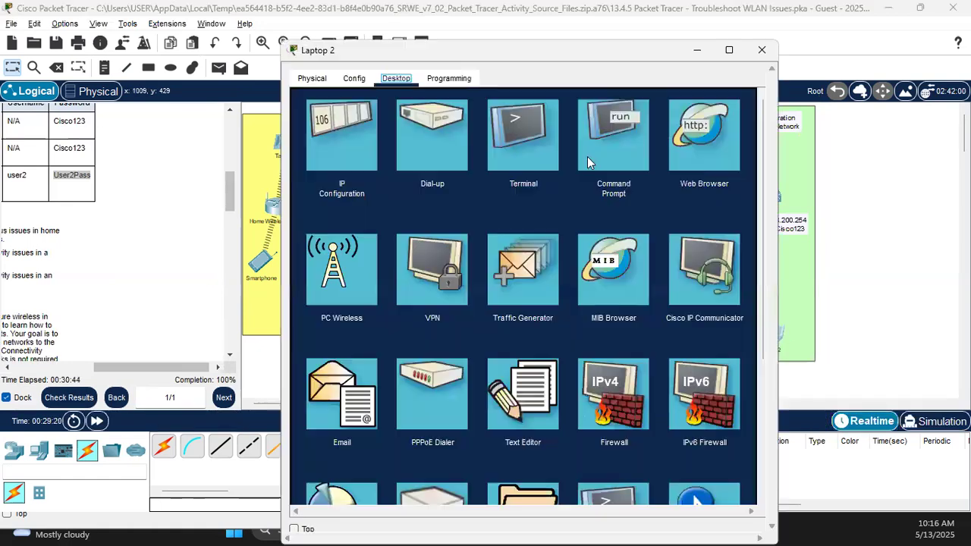
{"action": "left_click", "coordinate": [326, 258]}
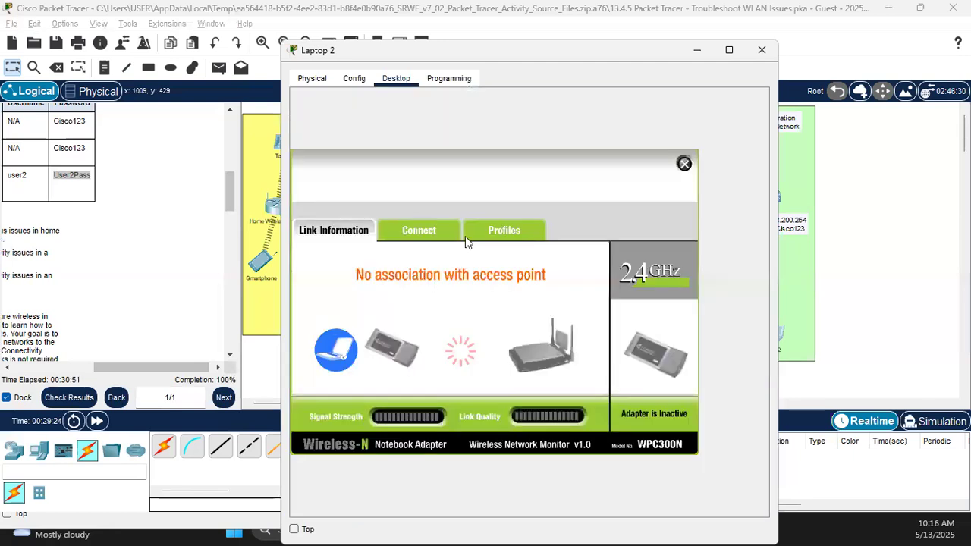
{"action": "left_click", "coordinate": [419, 231]}
{"action": "left_click", "coordinate": [499, 381]}
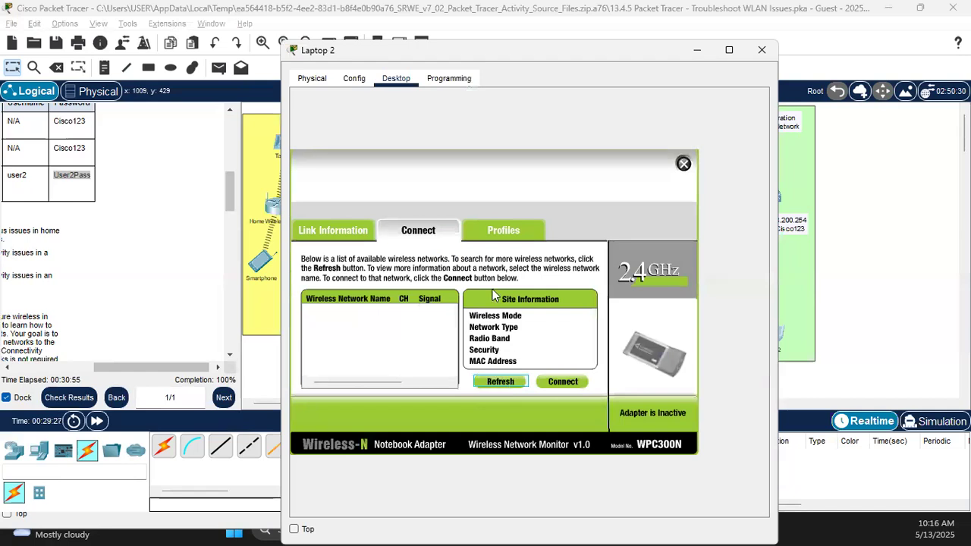
{"action": "left_click", "coordinate": [502, 230]}
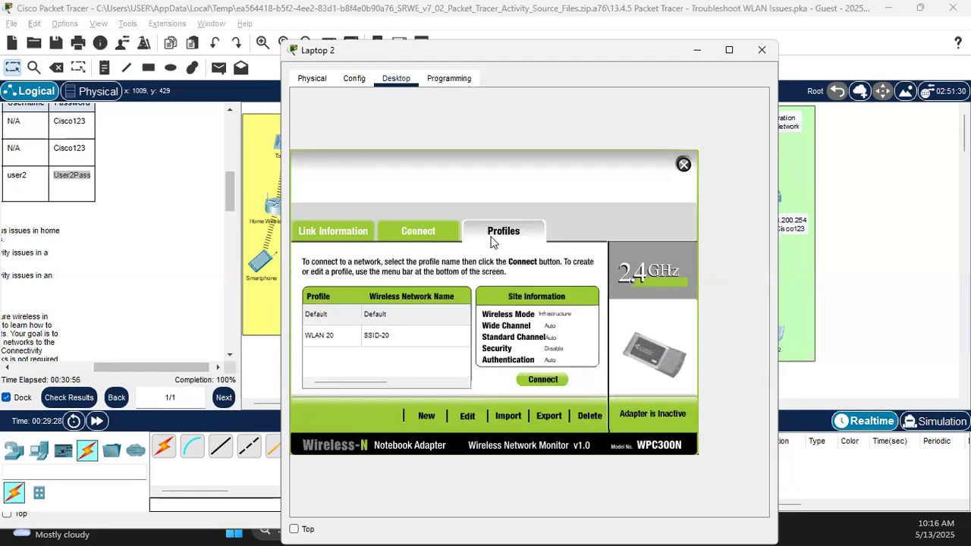
{"action": "left_click", "coordinate": [538, 380]}
Step: Widen the instructions panel to show the Addressing Table beside the topology
{"action": "left_click", "coordinate": [414, 238]}
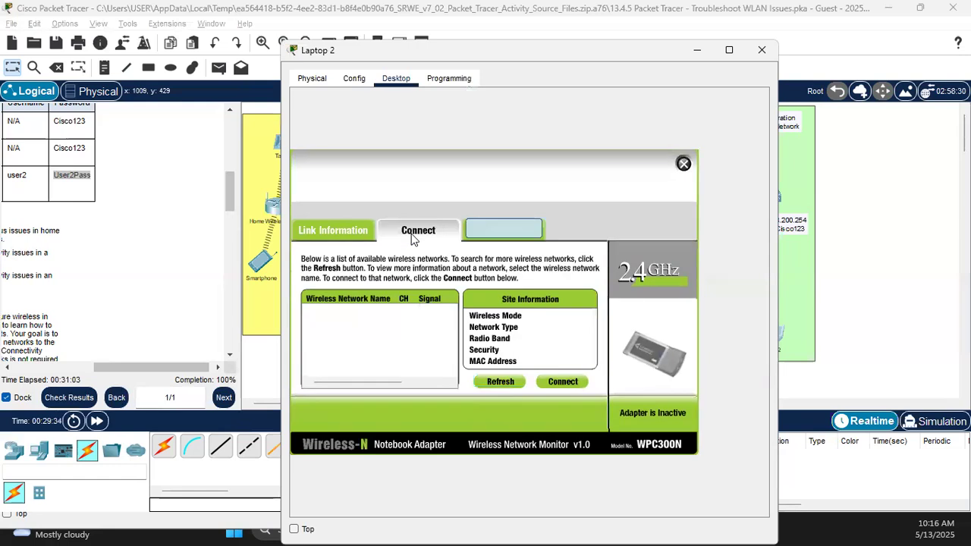
{"action": "left_click", "coordinate": [939, 327]}
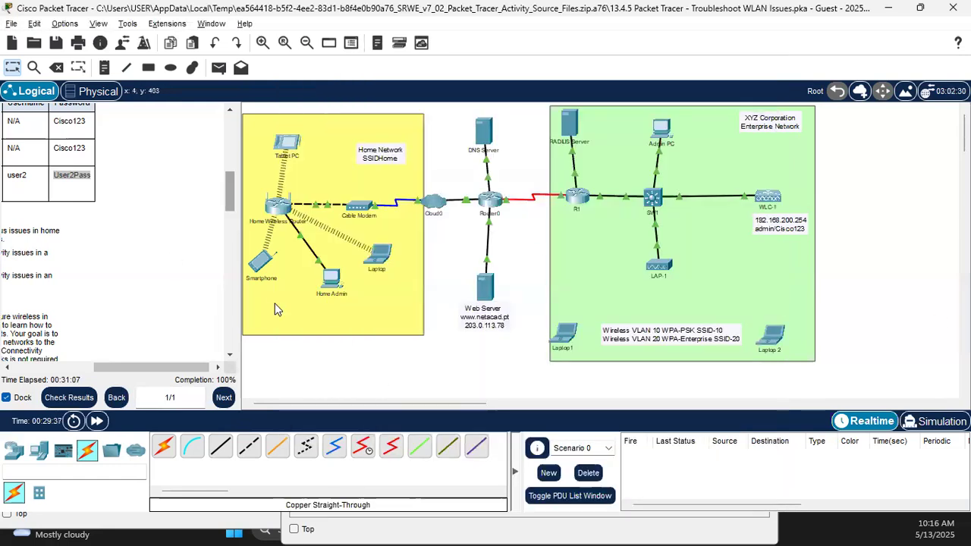
{"action": "left_click_drag", "start_coordinate": [241, 285], "coordinate": [468, 130]}
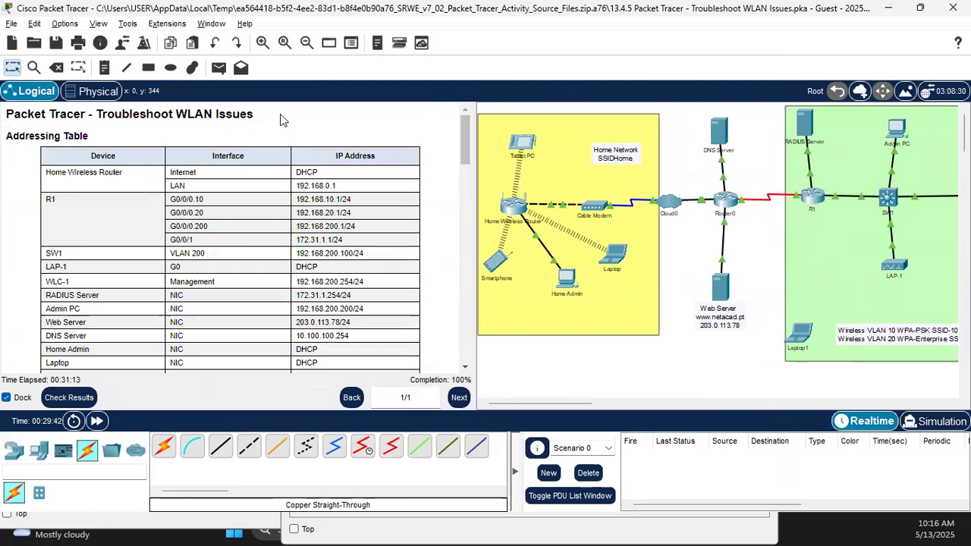